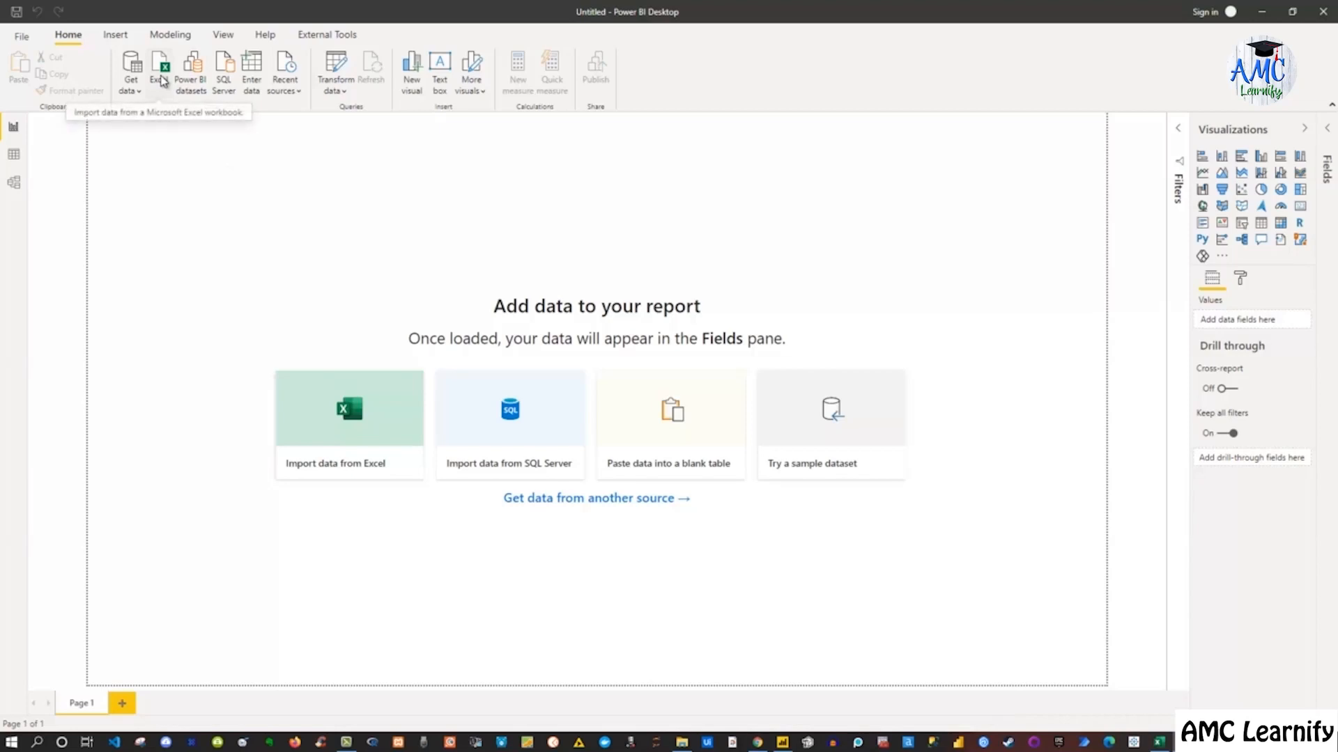
Import data from the Excel workbook PBI_Training_1.xlsx on the Desktop
left_click(137, 92)
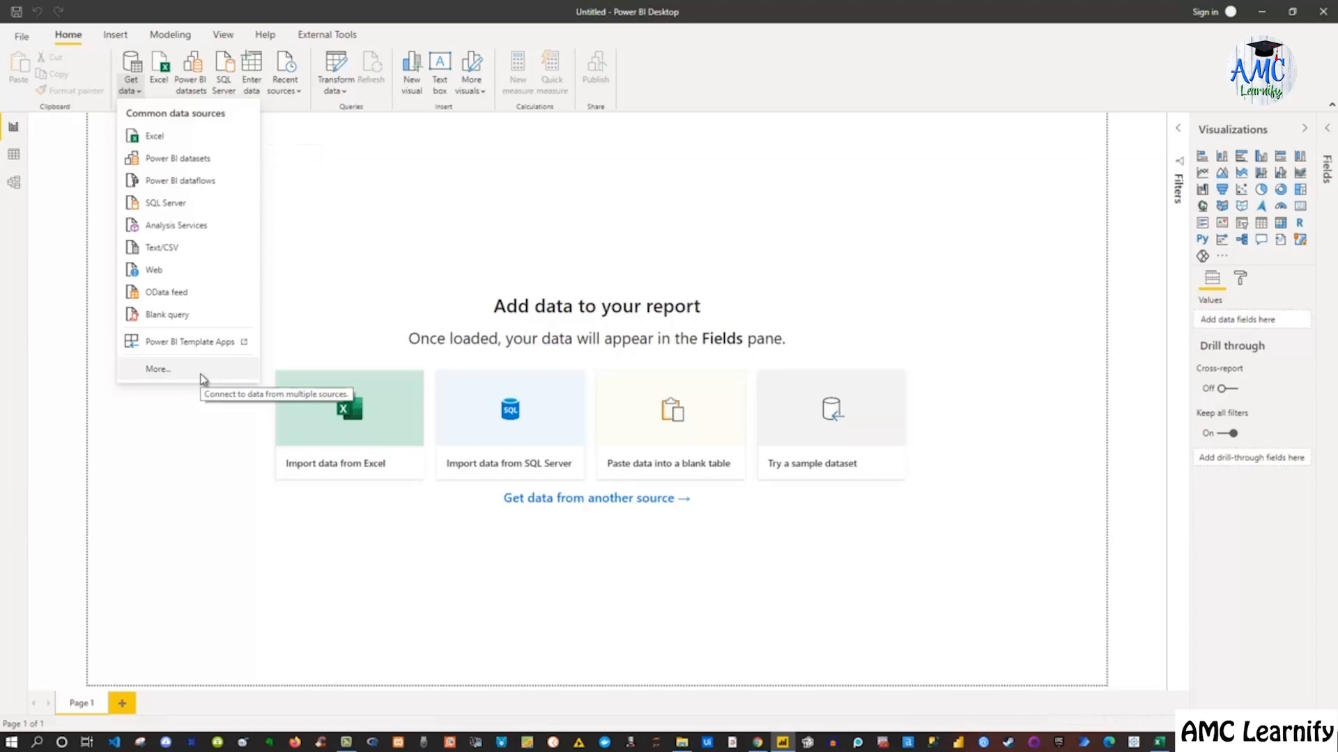
left_click(185, 465)
left_click(357, 410)
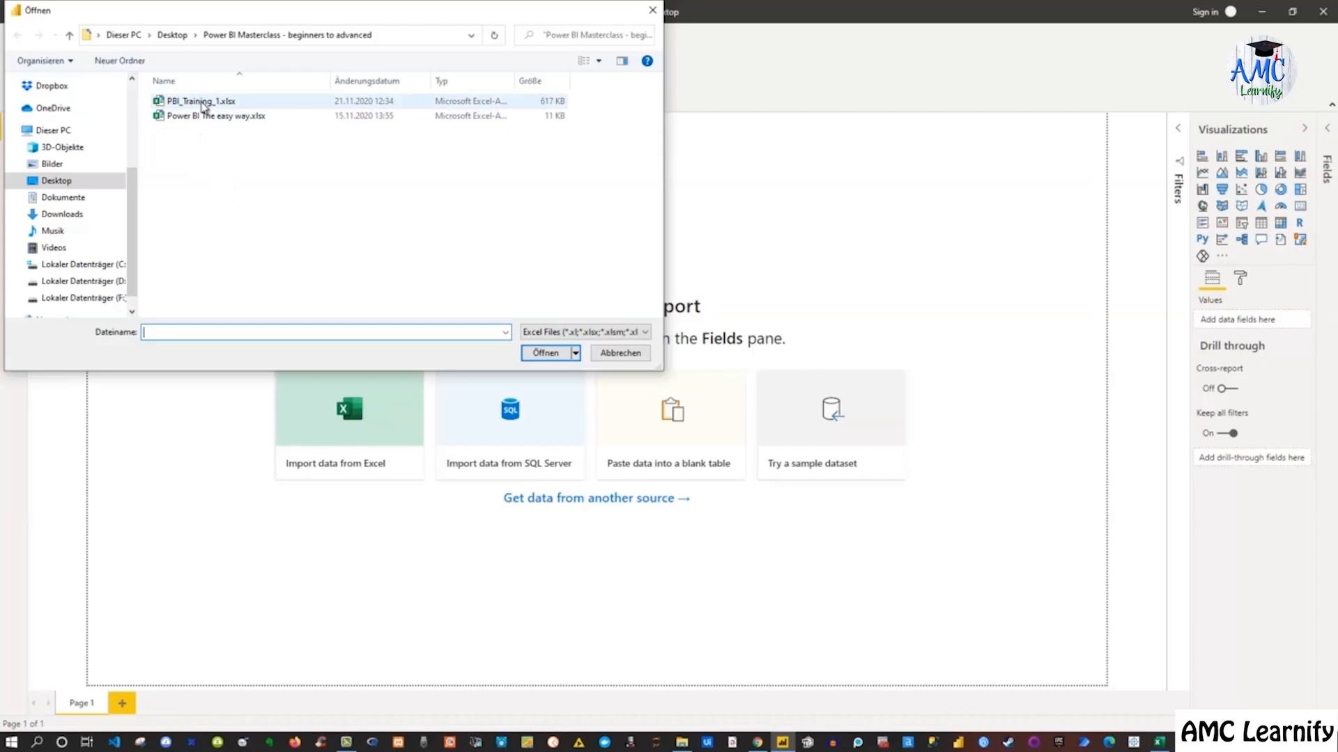
left_click(204, 104)
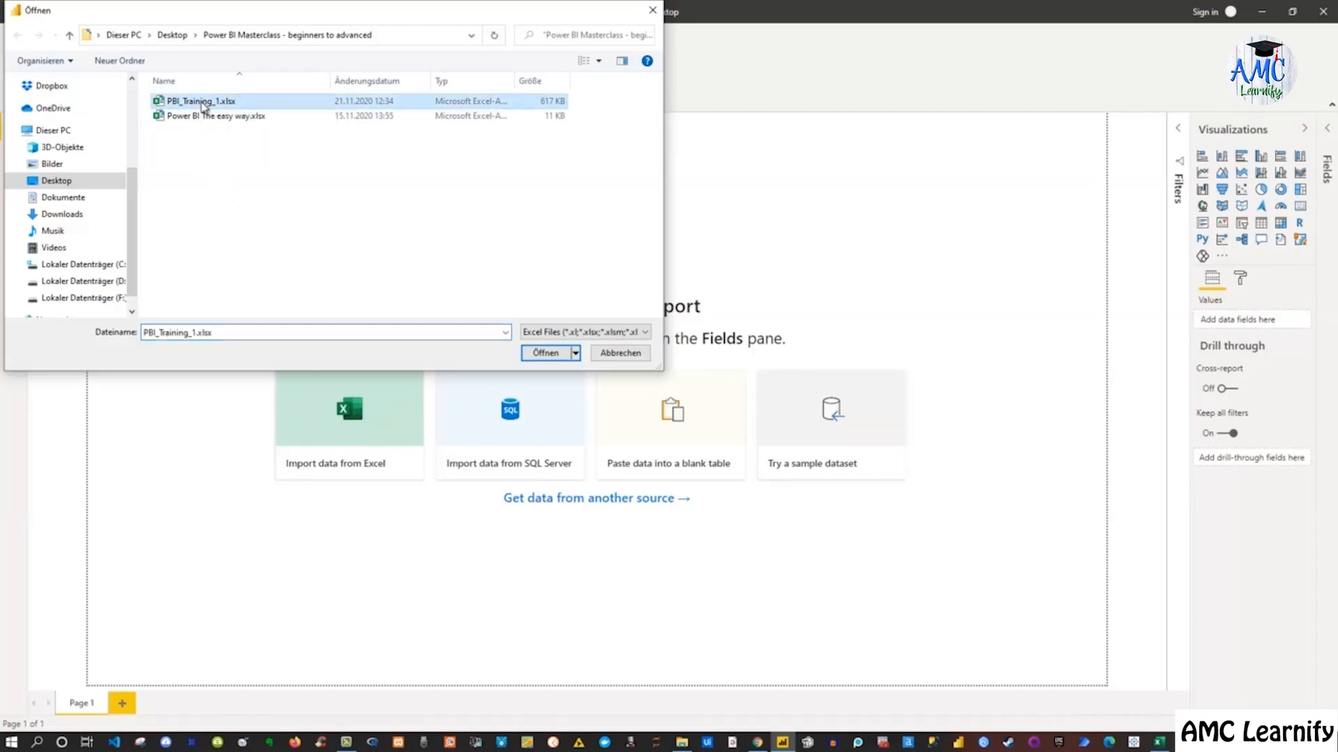
left_click(547, 352)
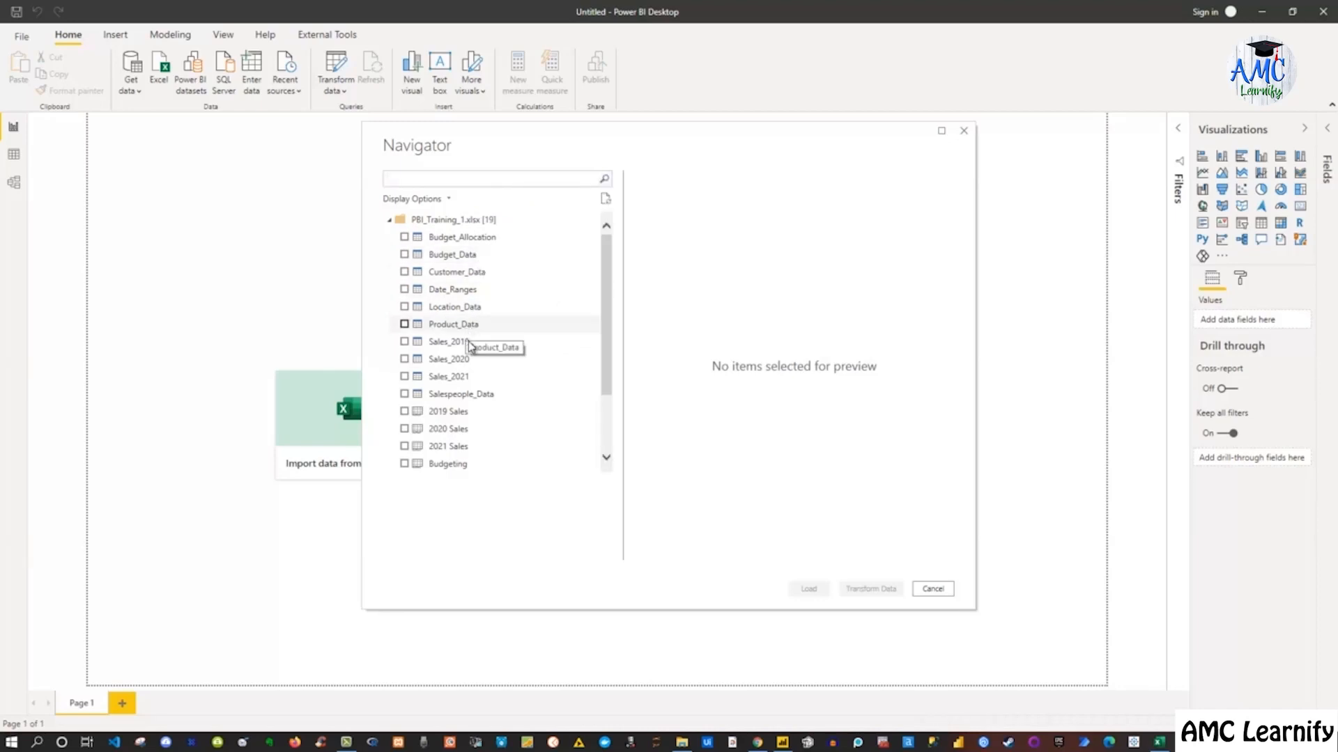
Select the Location_Data, Product_Data, Sales_2019, Sales_2020 and Sales_2021 tables in the Navigator
scroll(468, 352, "down", 2)
scroll(467, 350, "down", 1)
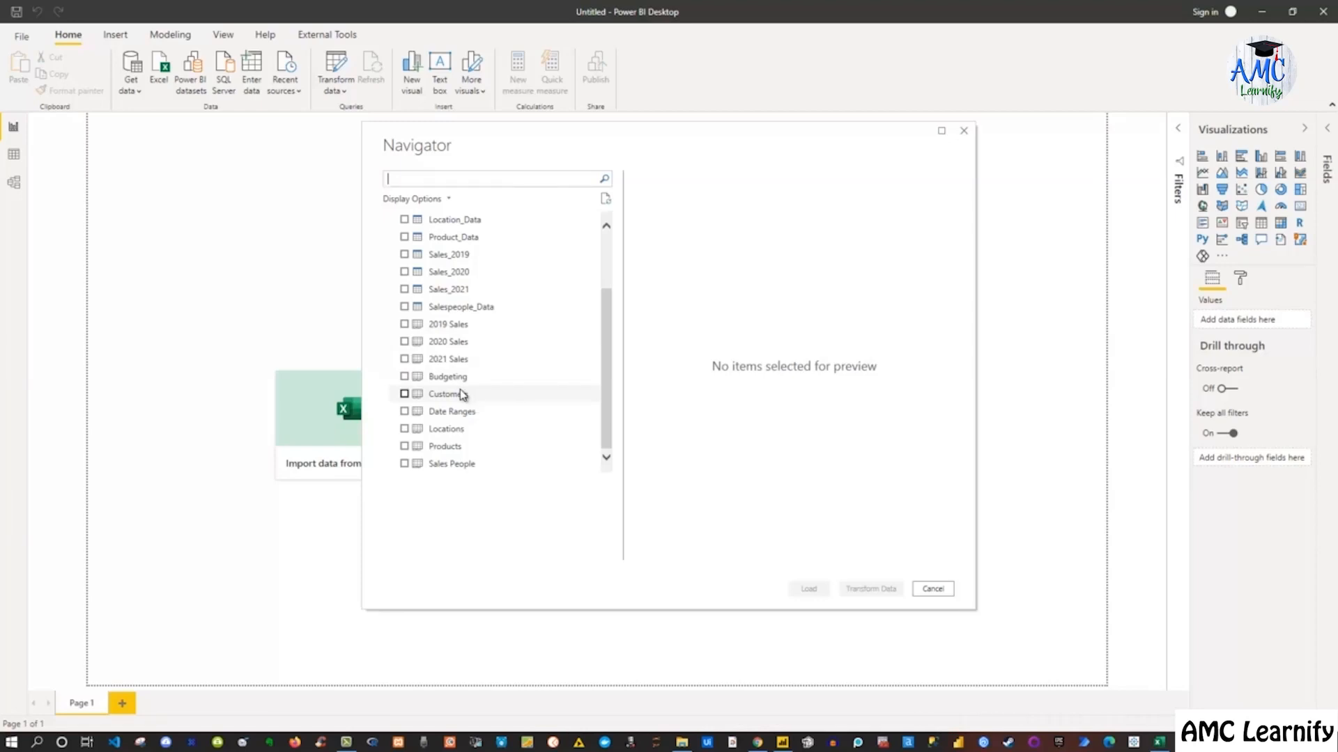
scroll(460, 393, "up", 2)
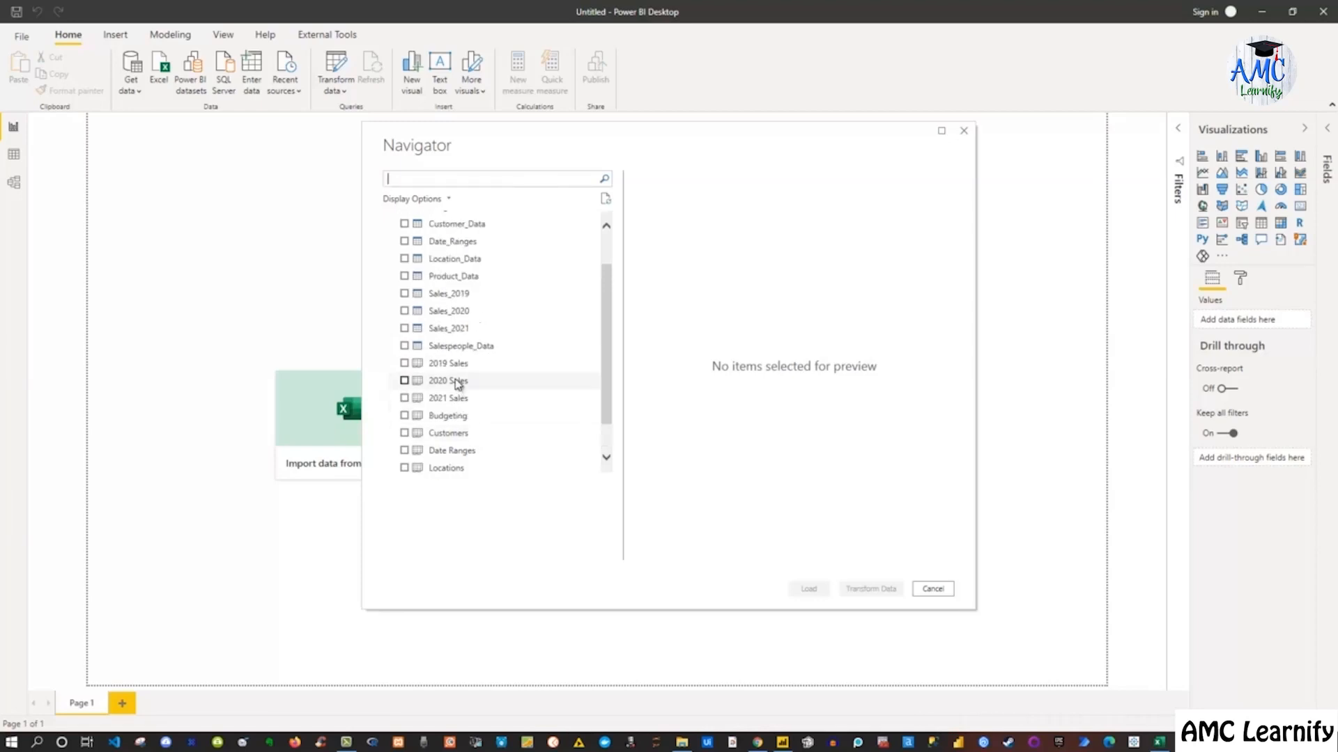
scroll(457, 382, "up", 3)
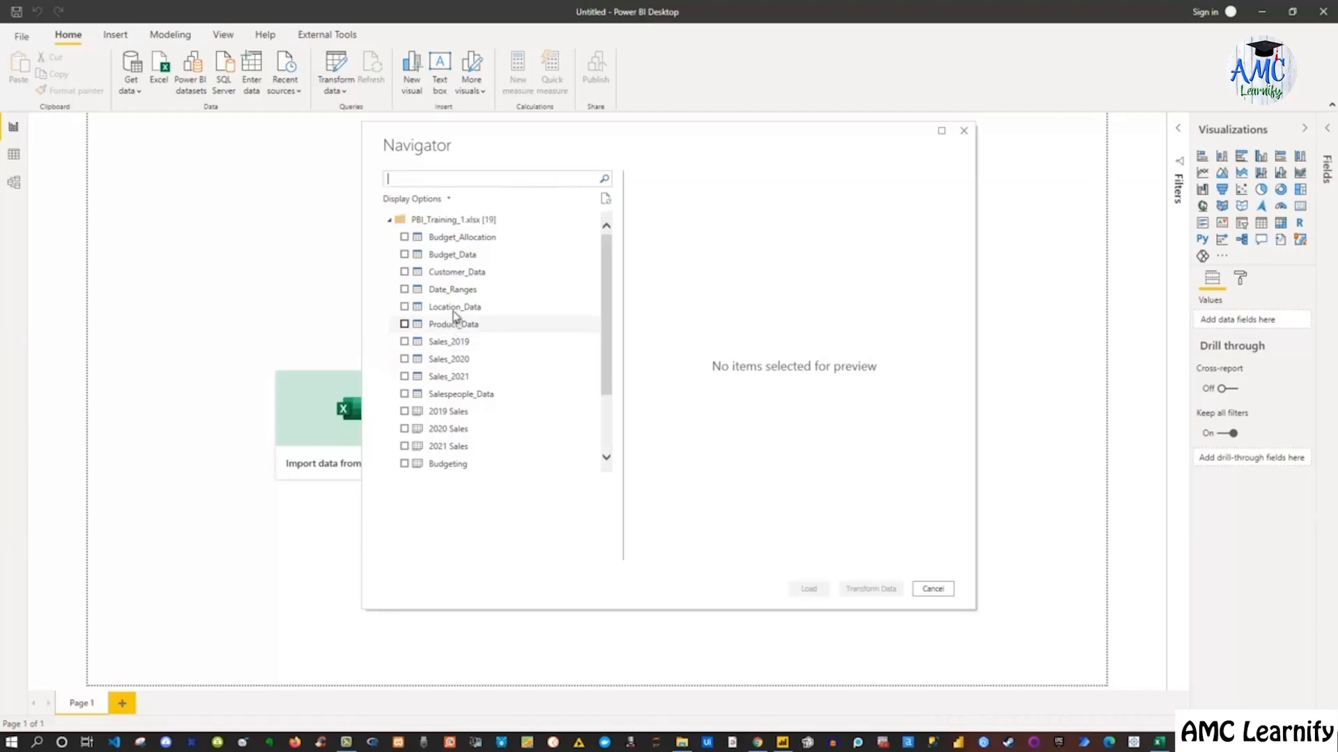
left_click(446, 310)
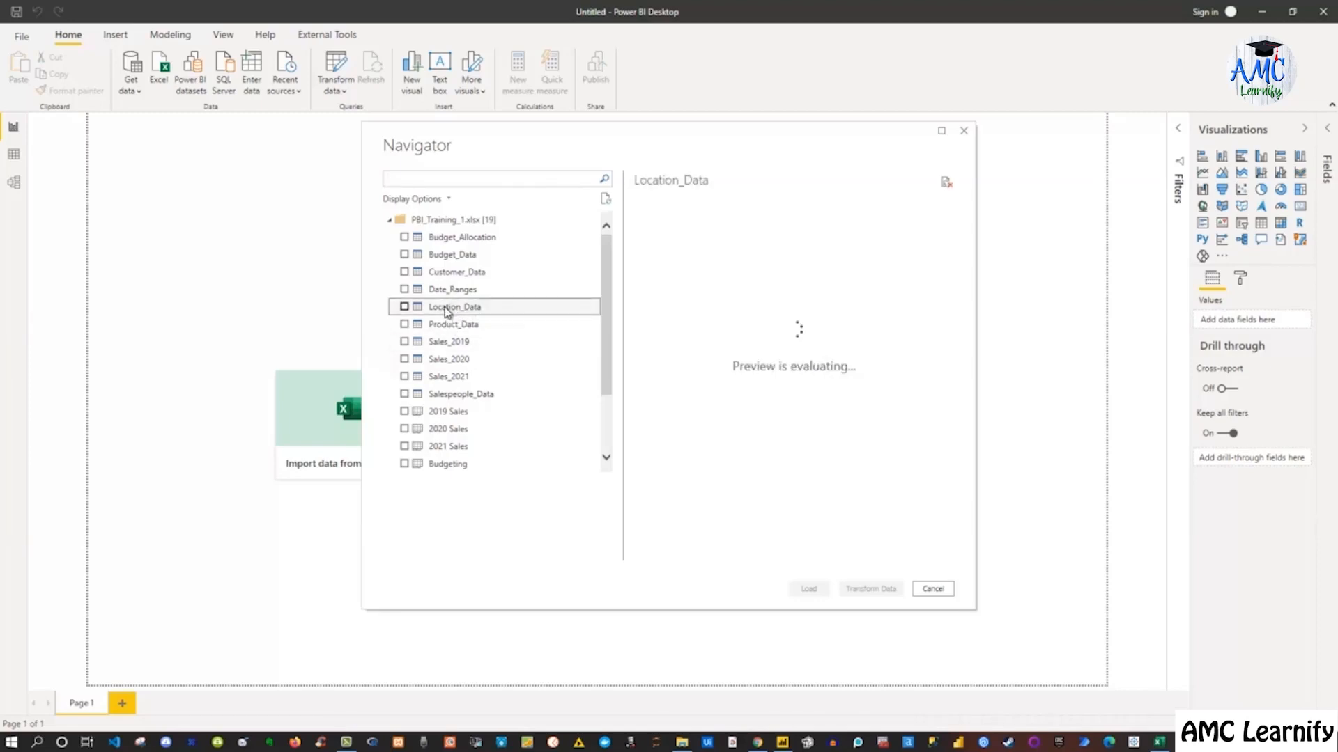
left_click(441, 377, "shift")
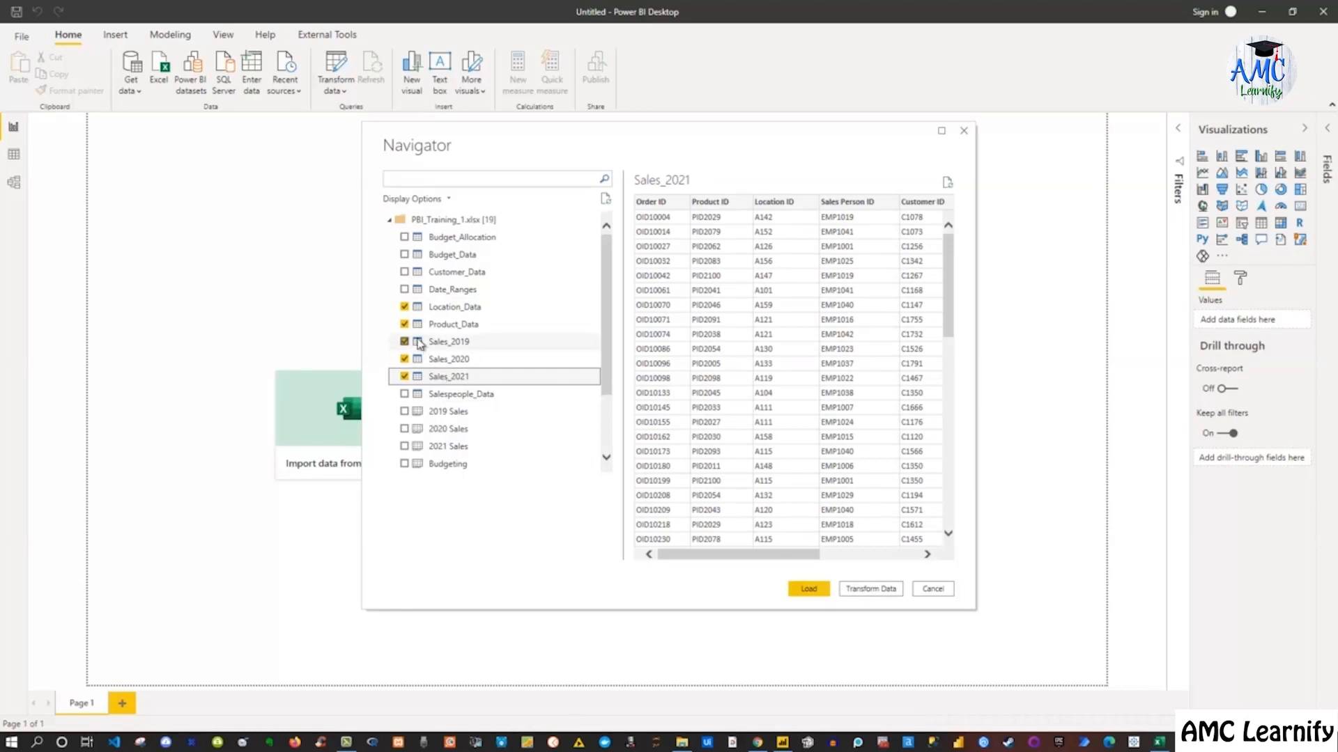
Add the Customer_Data and Salespeople_Data tables and open the selection for transforming in Power Query
left_click(404, 272)
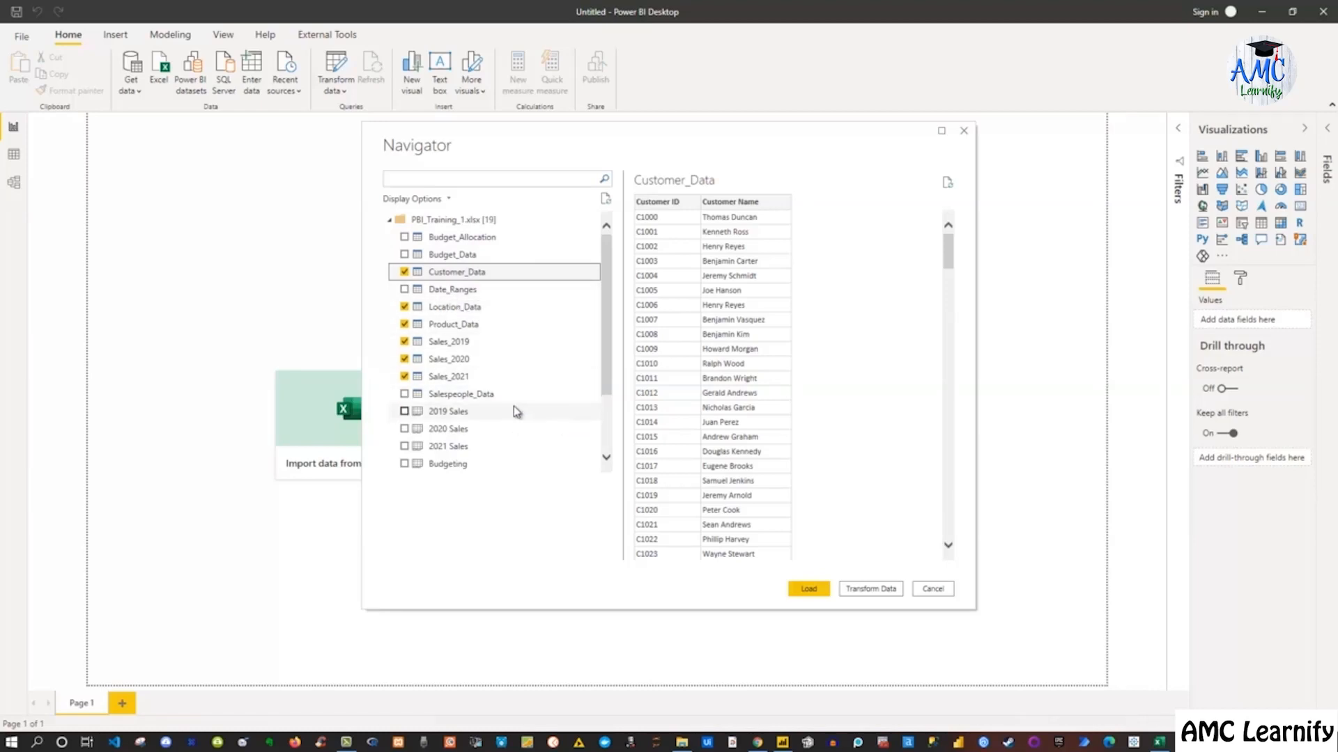
scroll(516, 411, "down", 3)
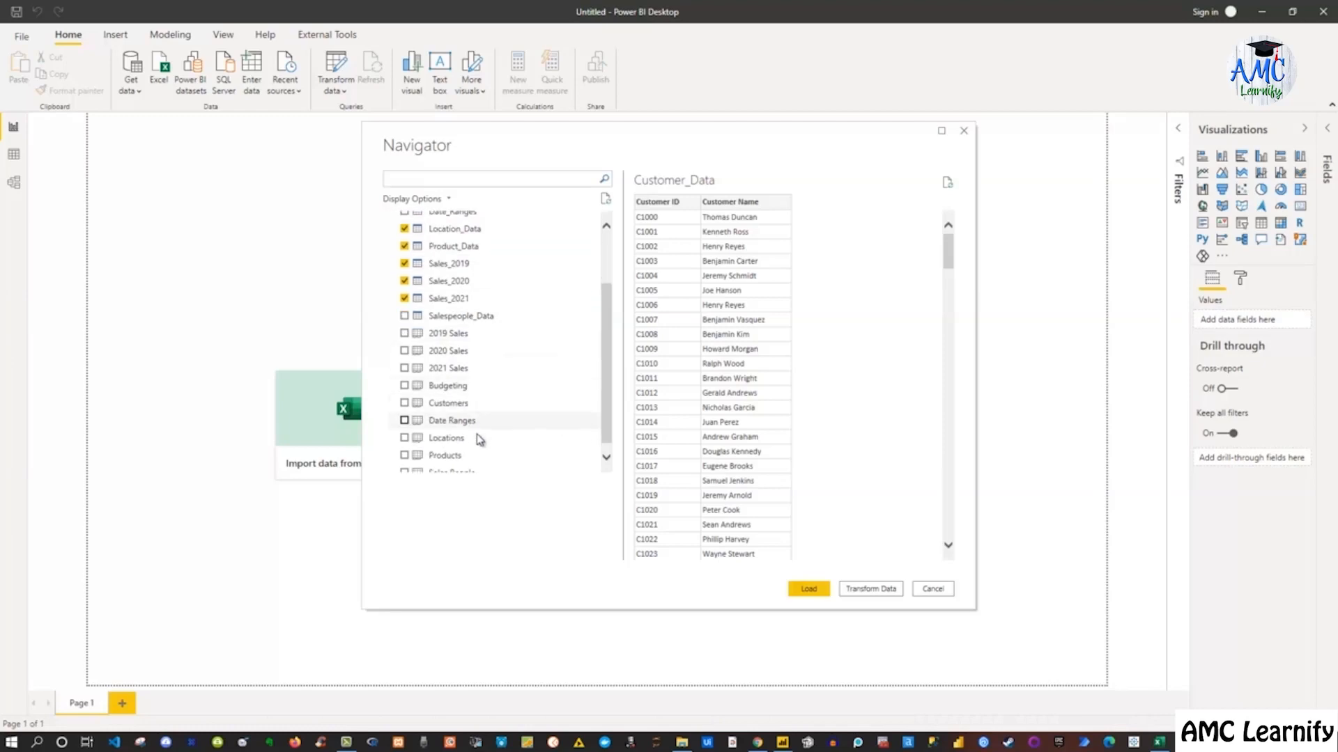
scroll(479, 450, "up", 3)
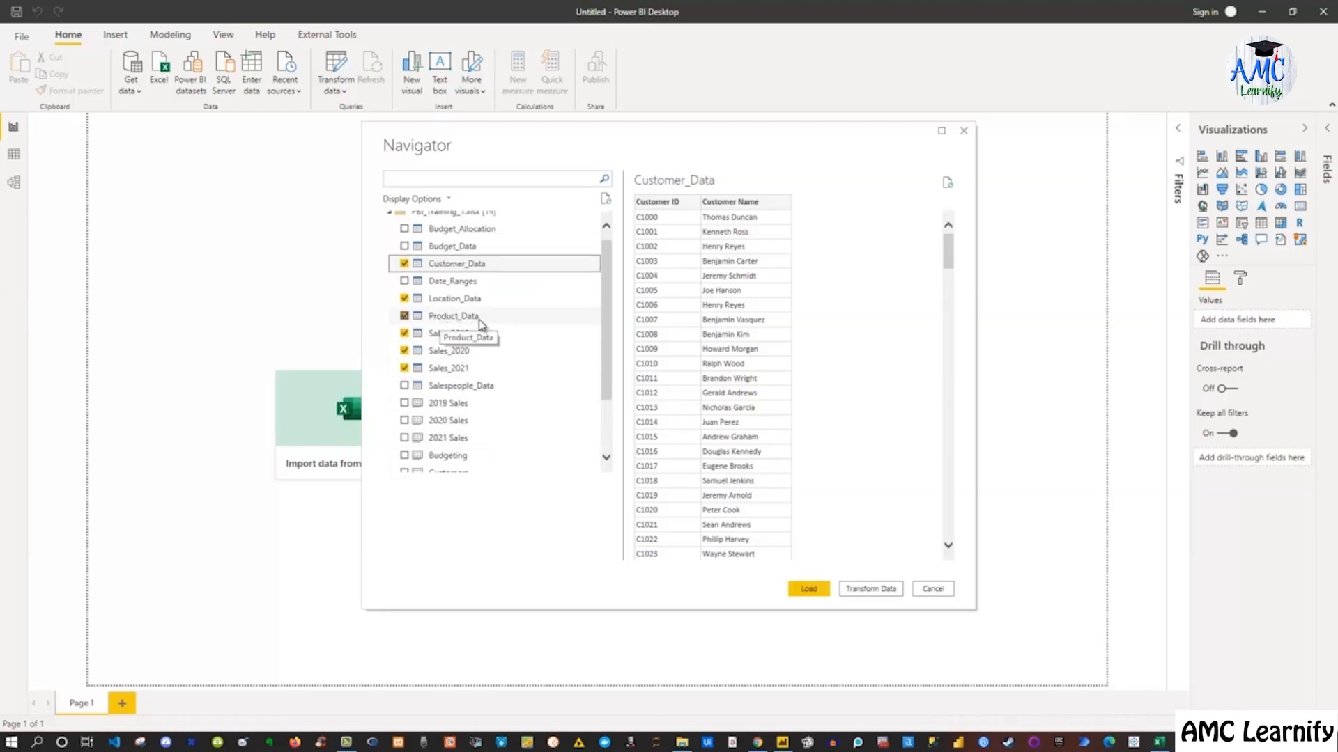
left_click(404, 387)
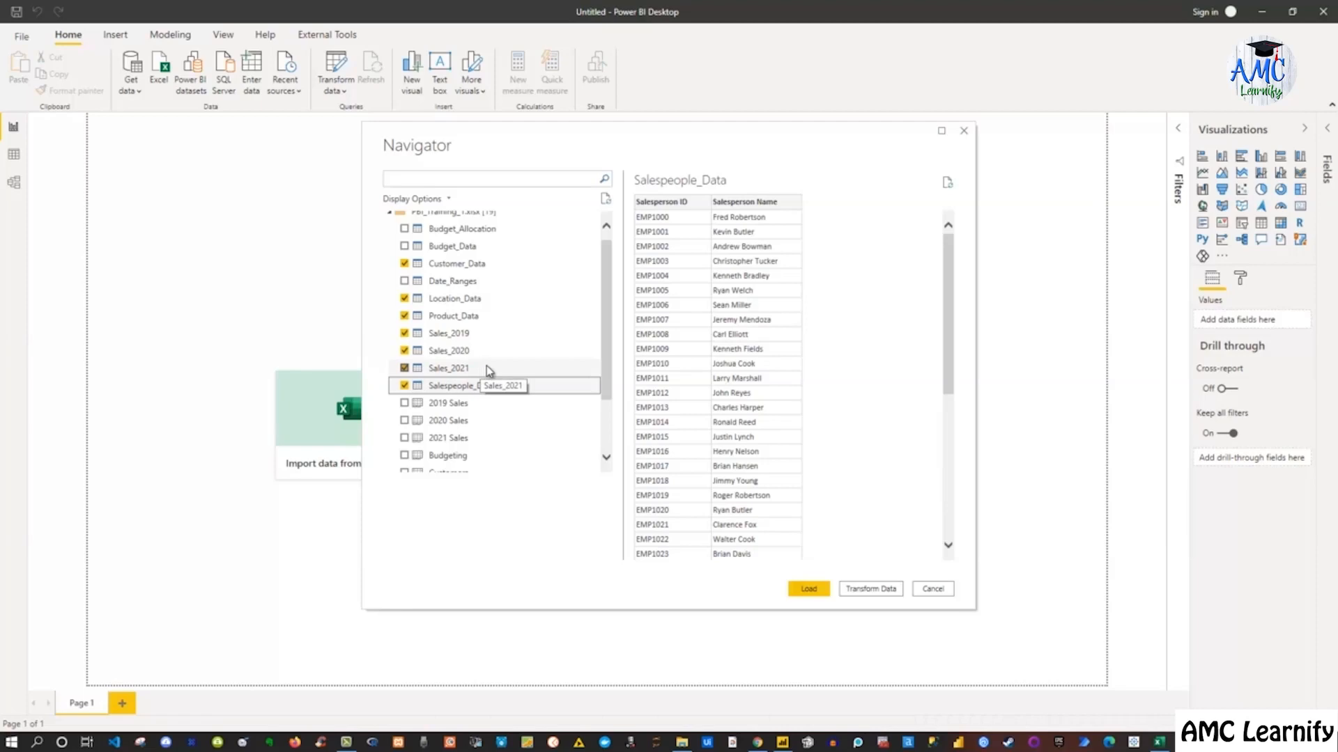
scroll(515, 359, "up", 1)
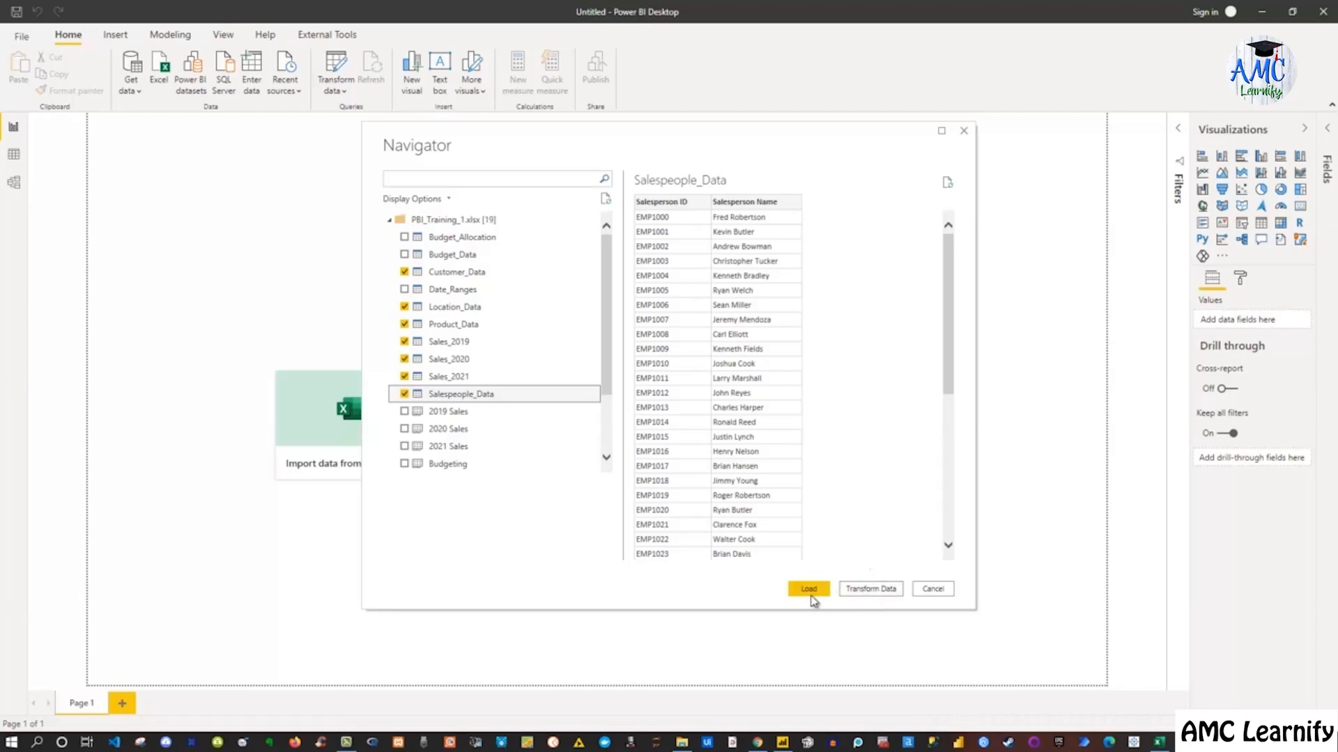
left_click(882, 591)
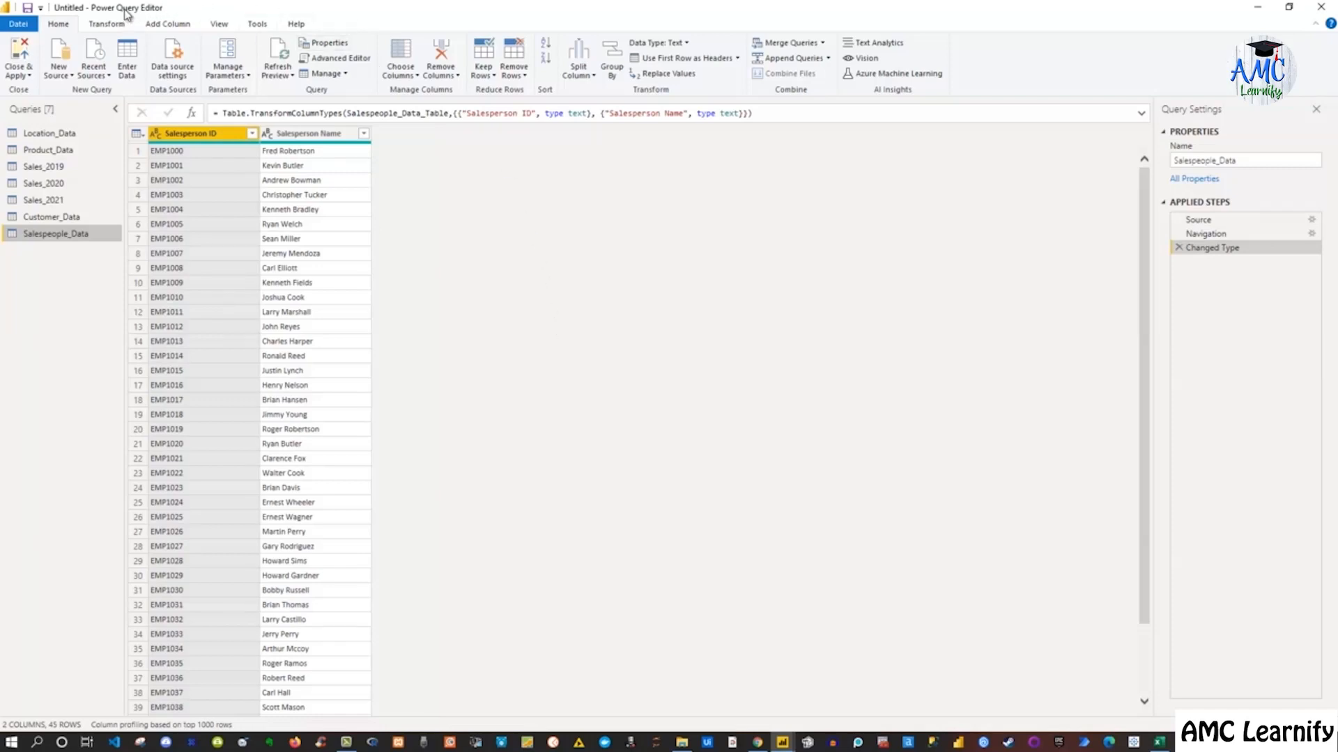
left_click_drag(401, 14, 606, 179)
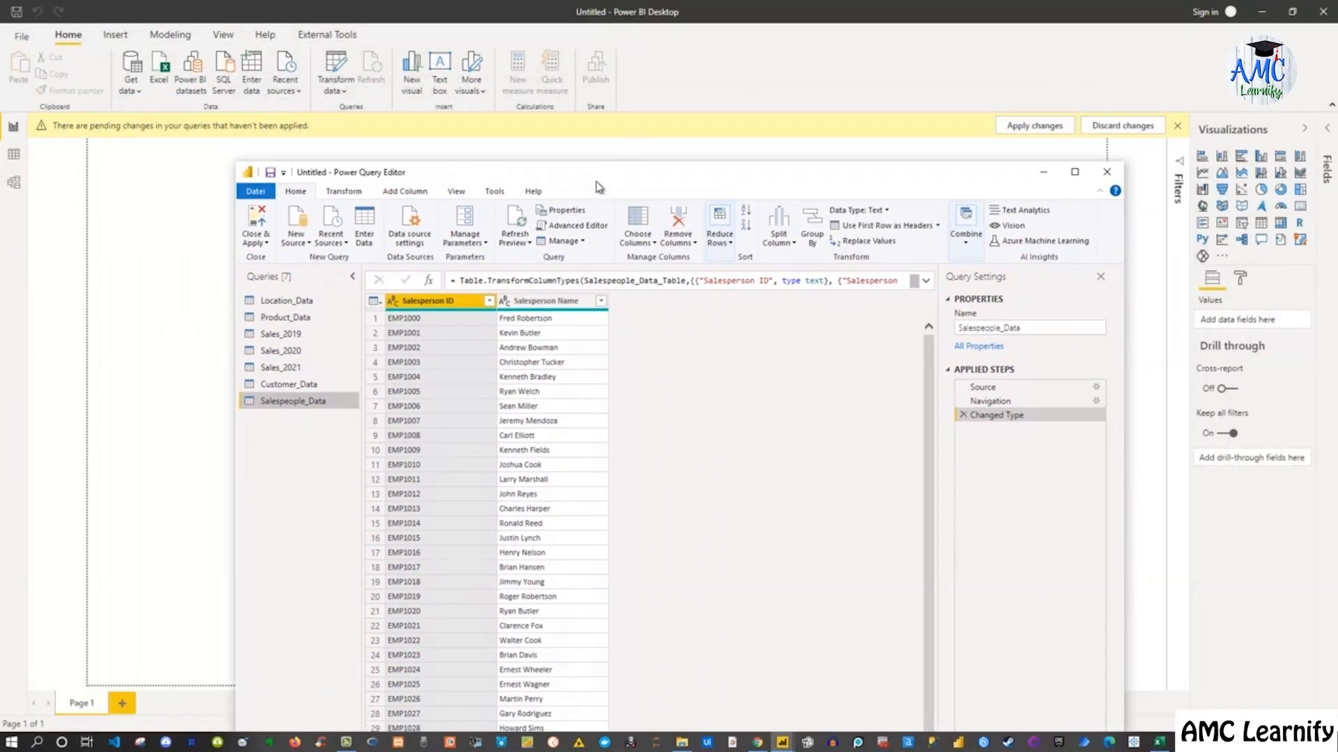
left_click_drag(635, 179, 612, 194)
double_click(682, 177)
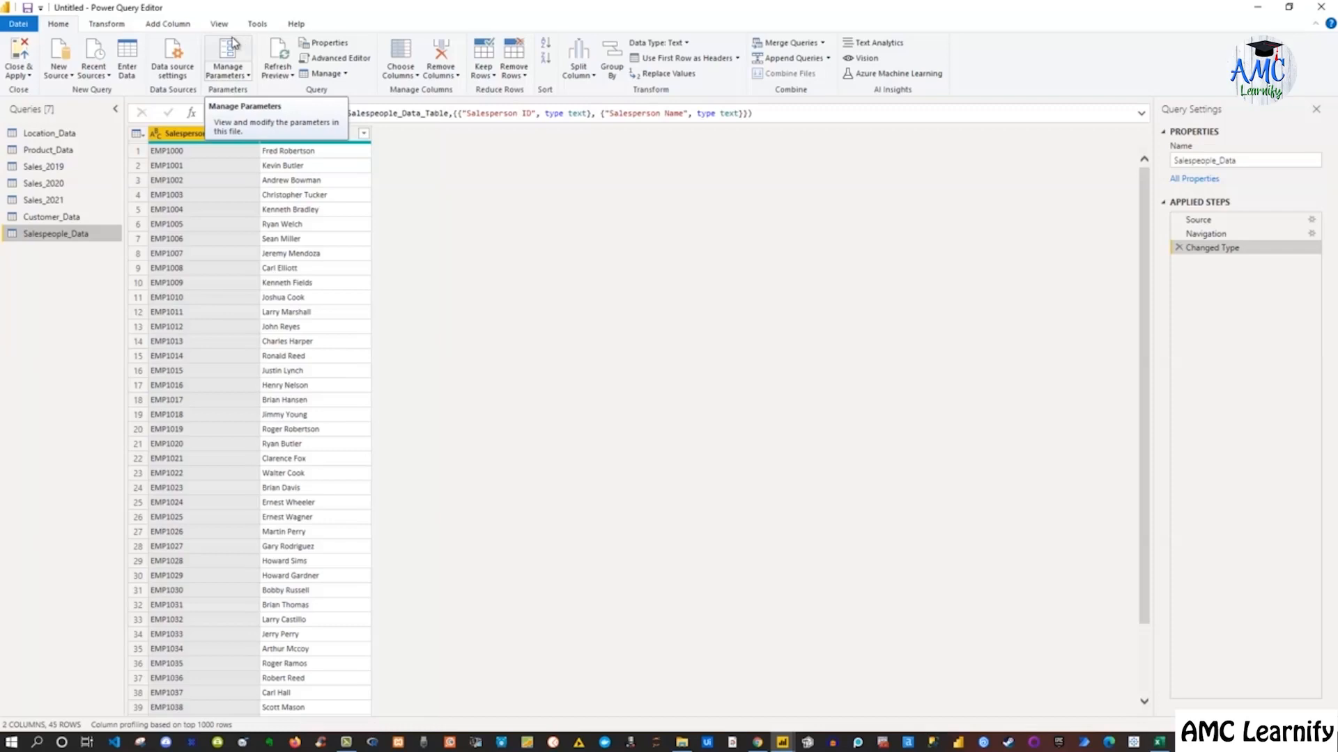
Rename the Location_Data query to Location
left_click(51, 134)
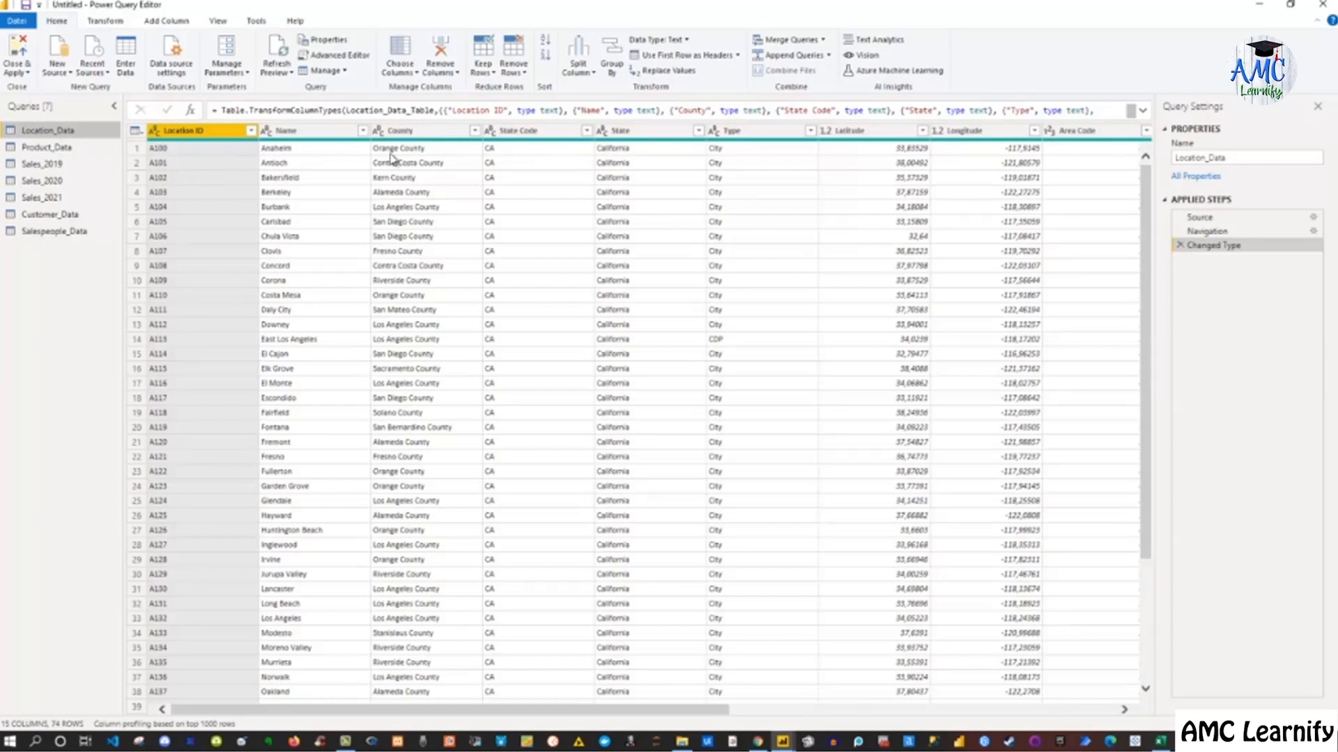
left_click(70, 147)
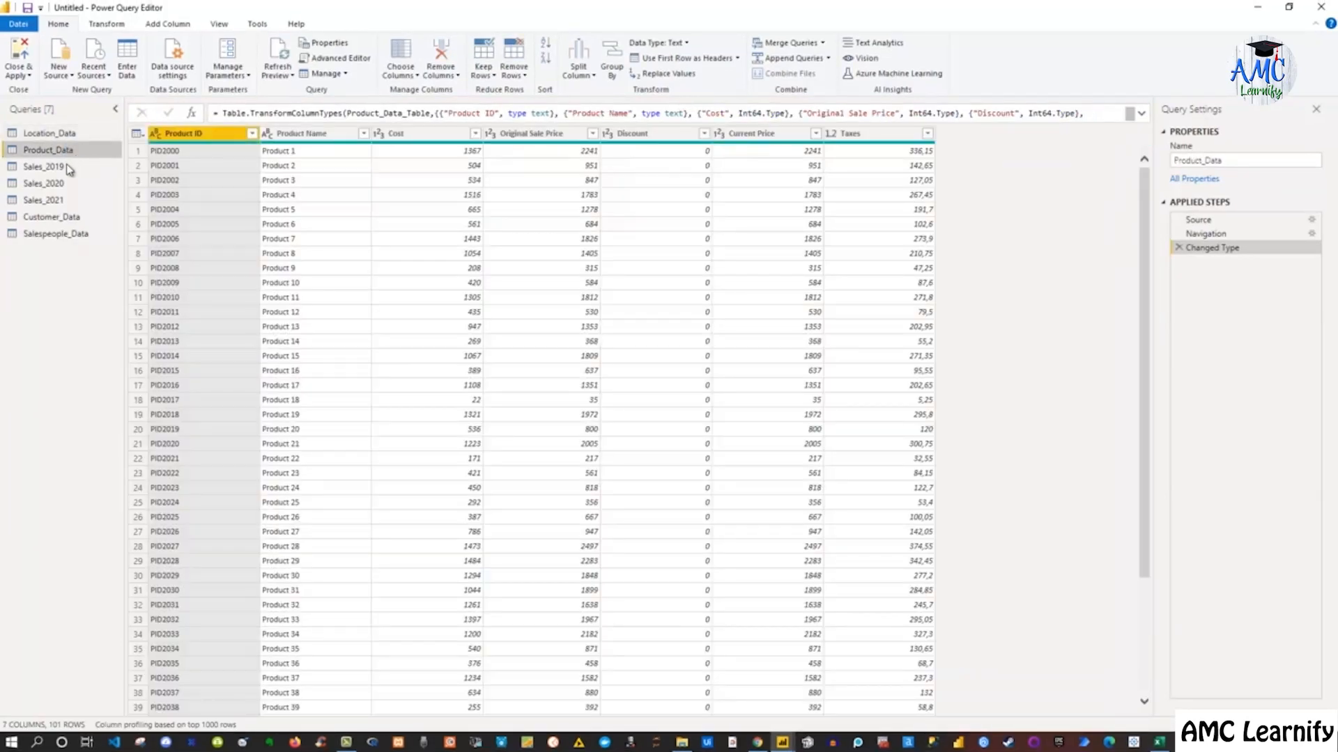
left_click(69, 167)
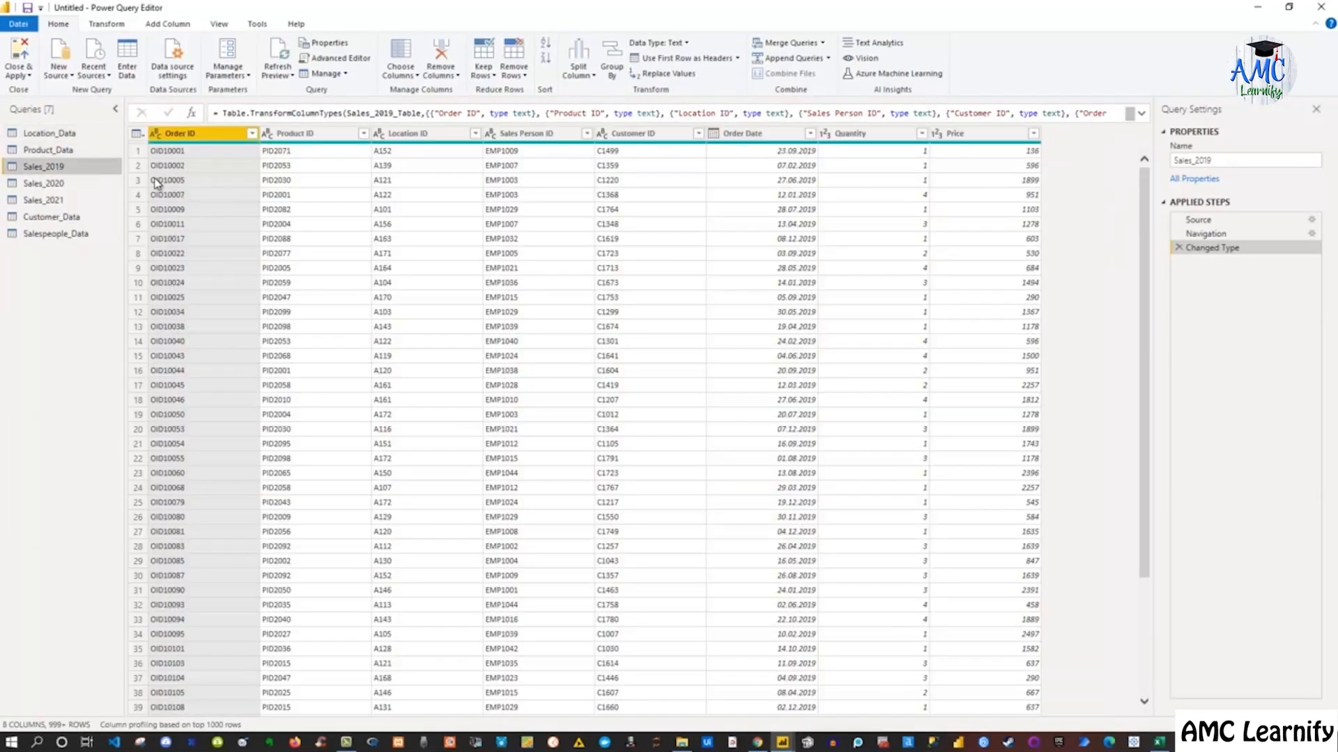
left_click(52, 133)
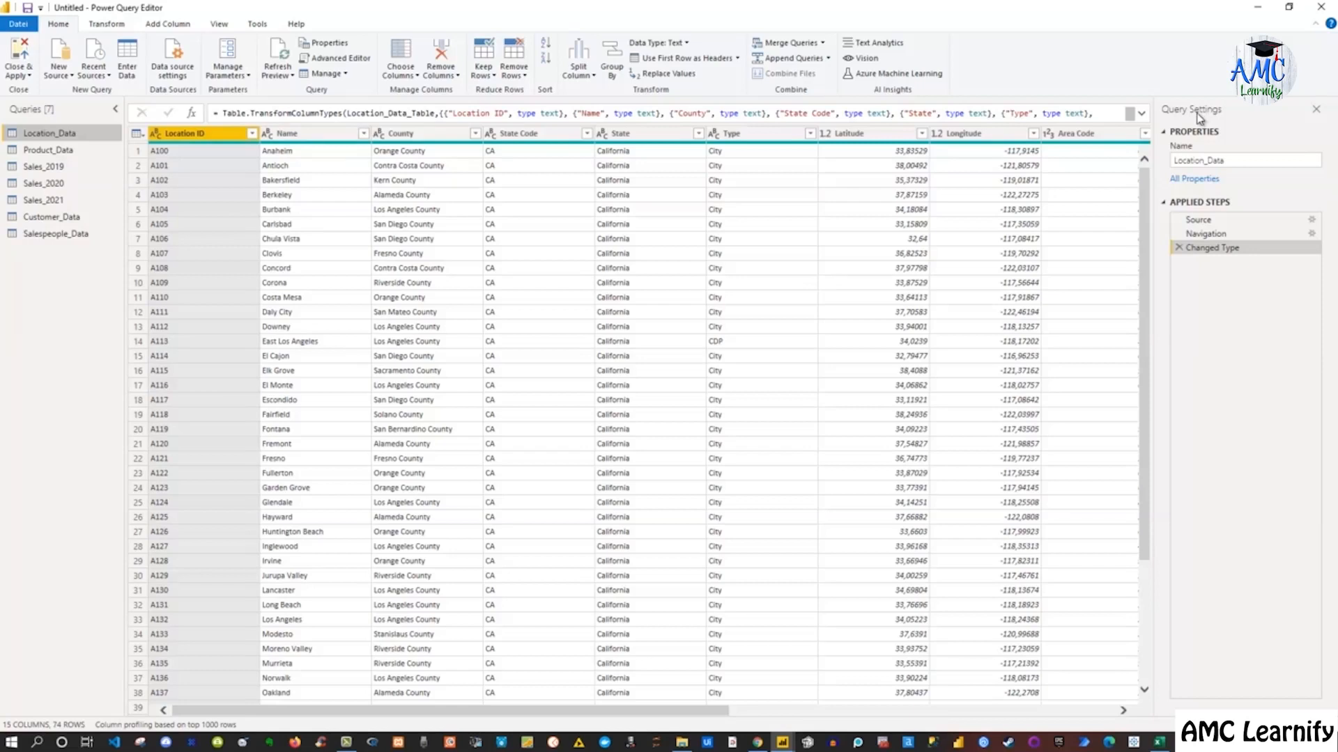
left_click(1189, 160)
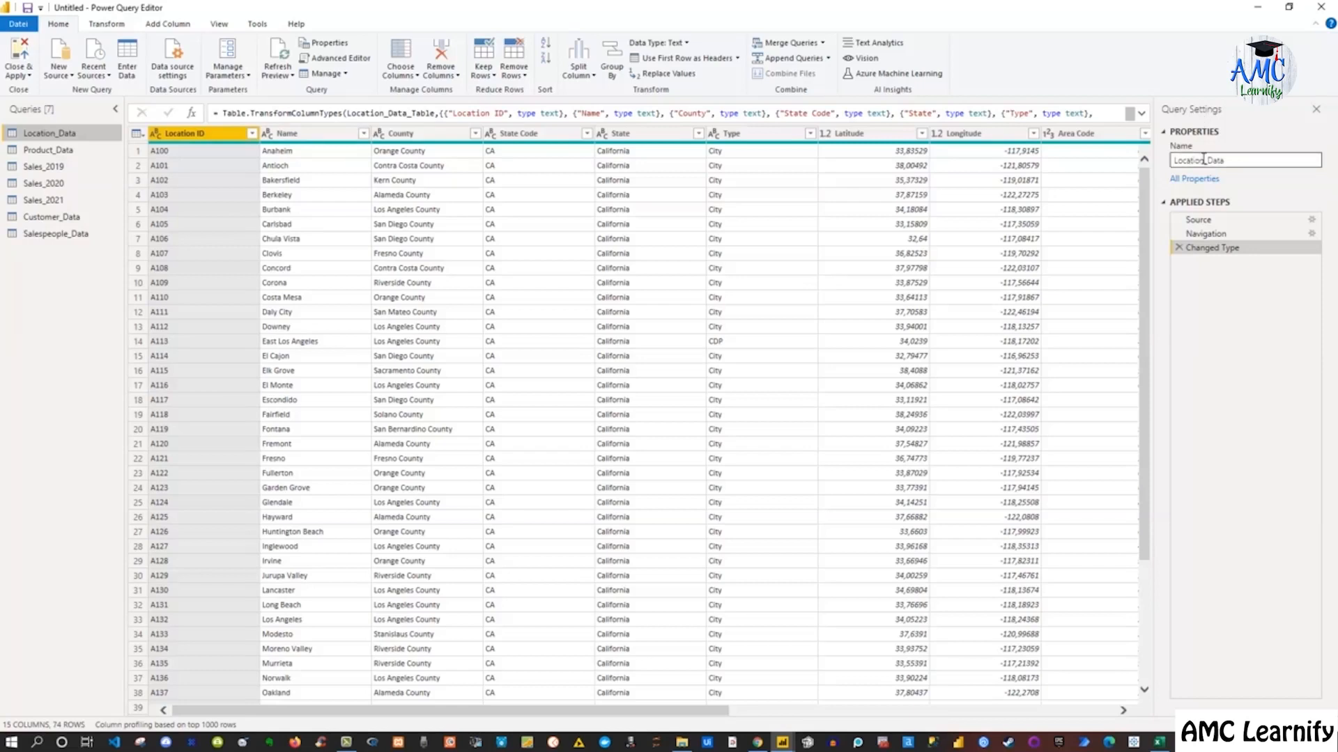
double_click(1189, 160)
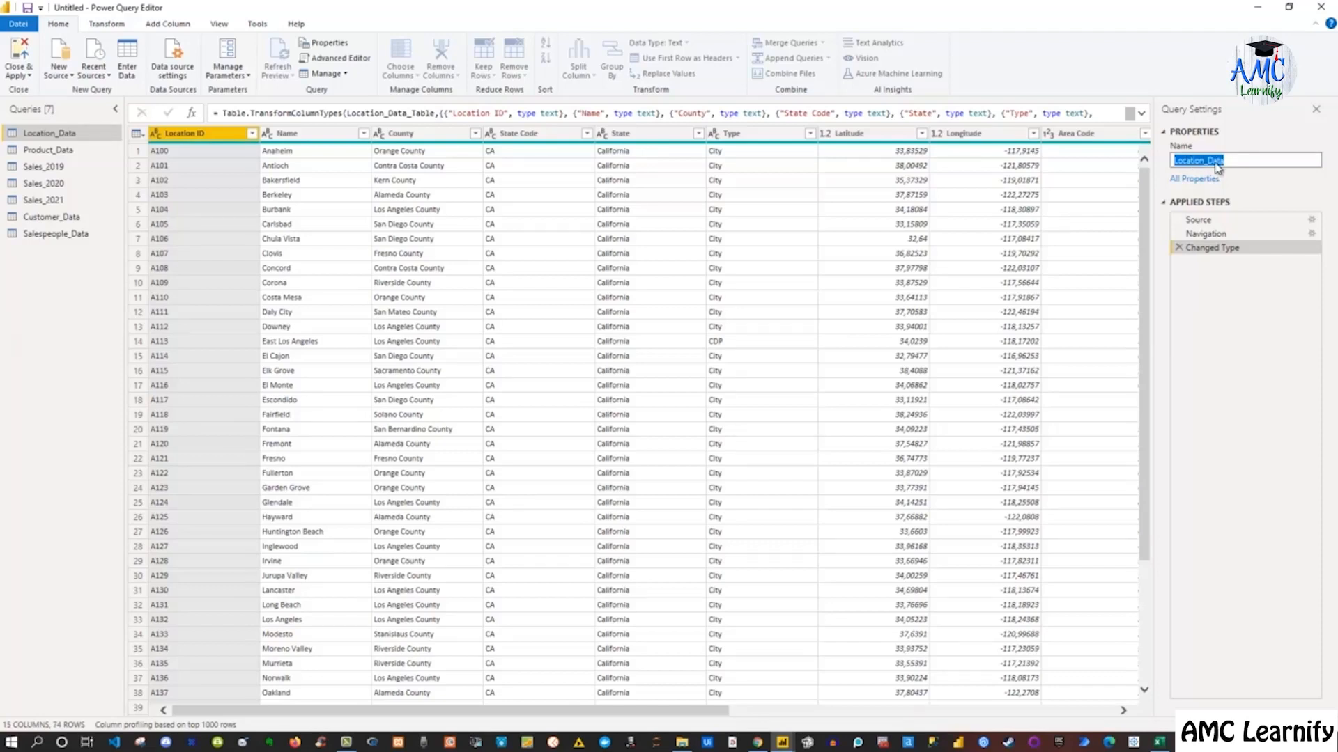
type("Location")
key("Return")
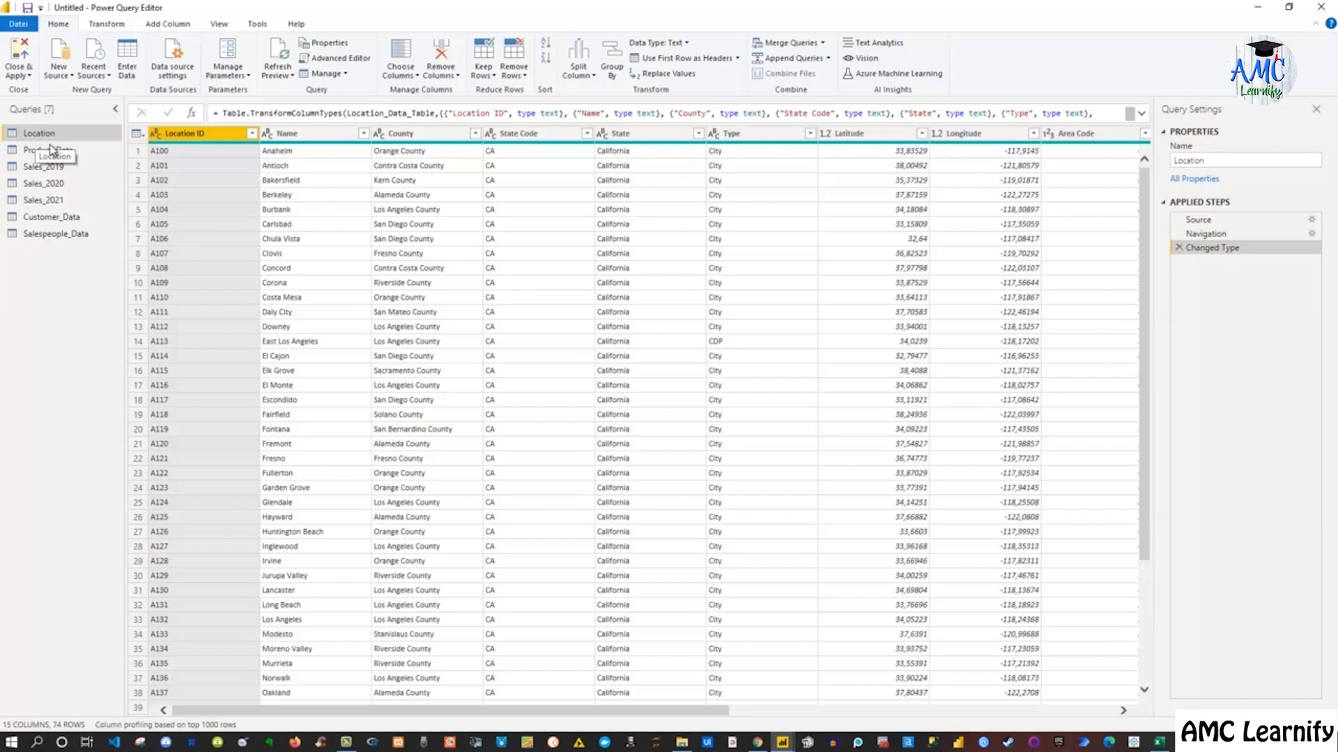
Rename the Customer_Data query to Customer
left_click(60, 219)
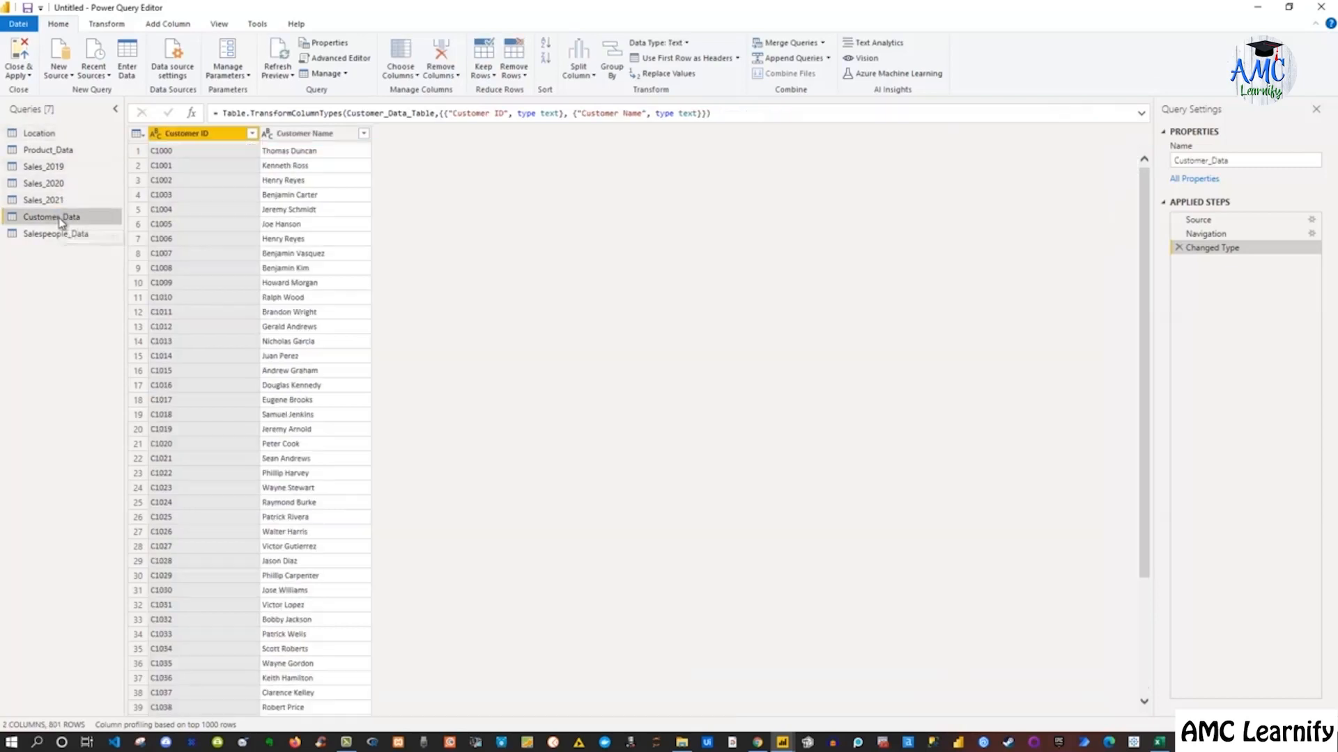
left_click_drag(1229, 161, 1169, 162)
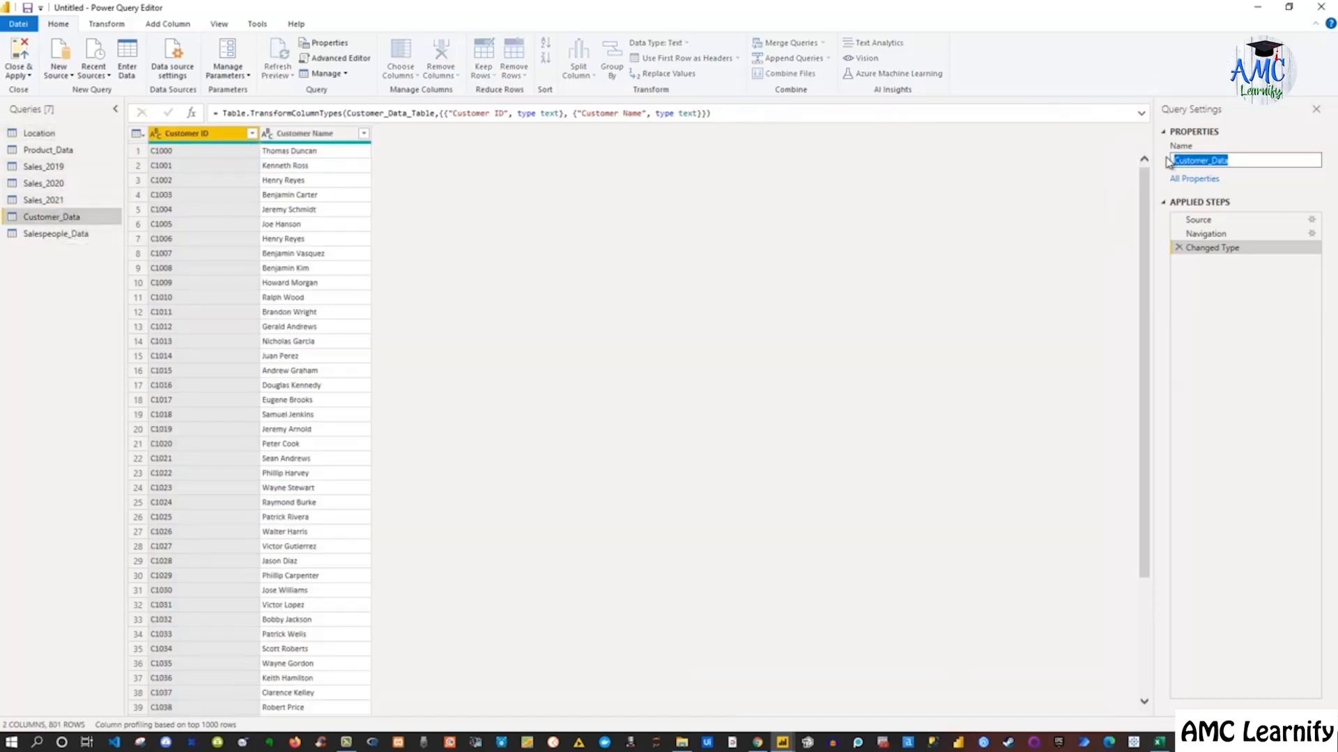
key("BackSpace")
type("Customer")
key("Return")
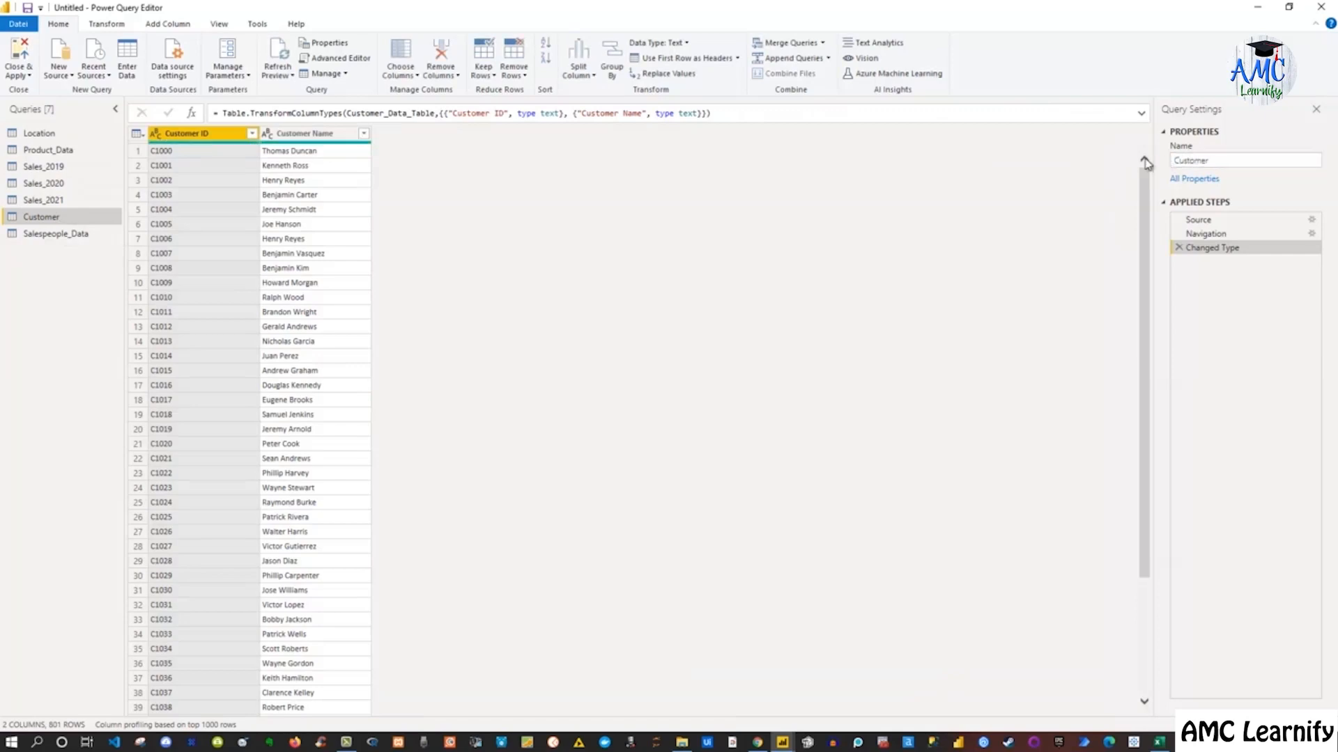
Rename the Salespeople_Data query to Salespeople
left_click(46, 235)
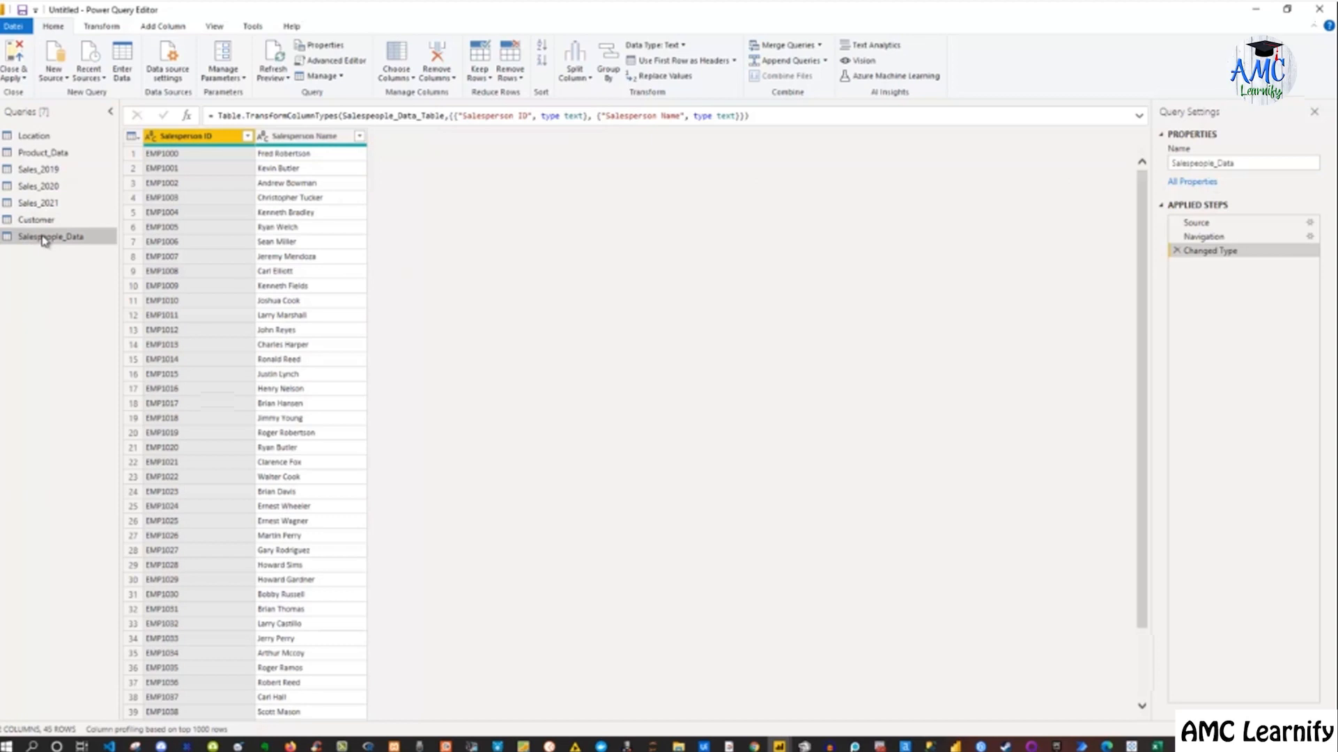
double_click(44, 239)
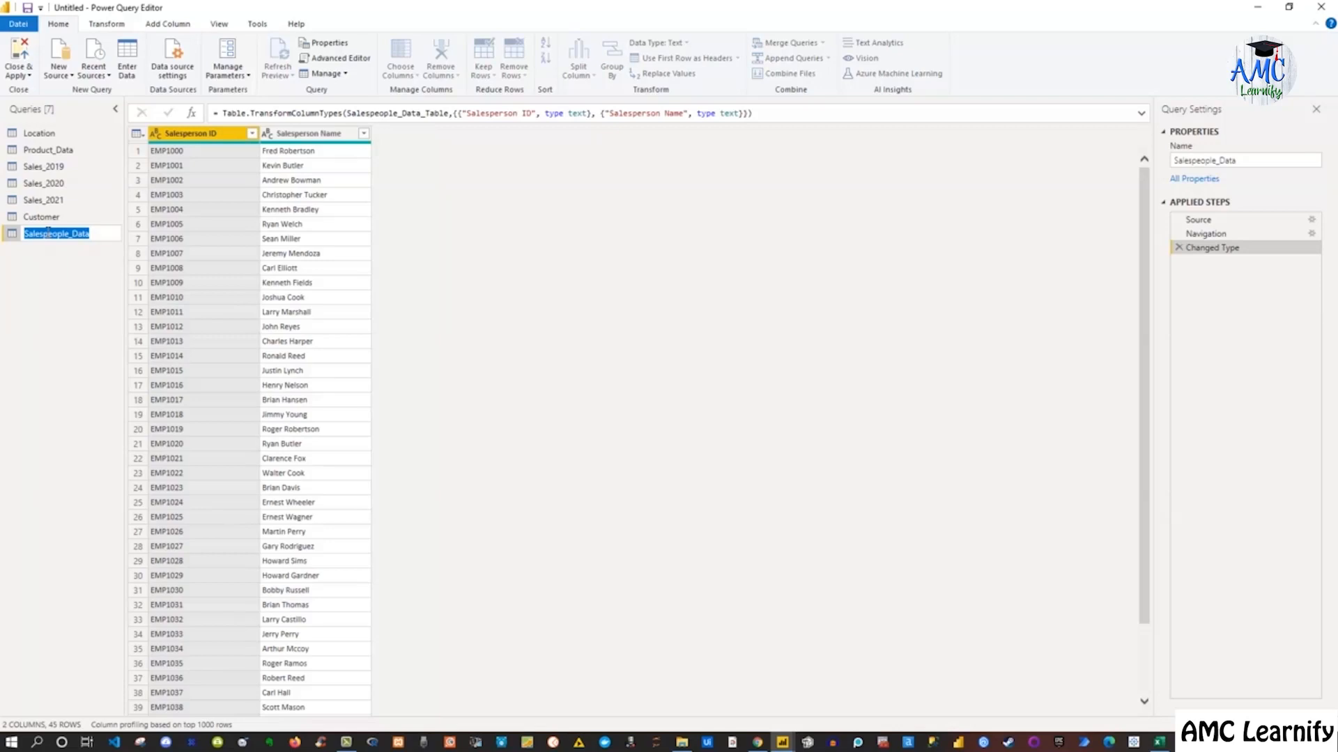
type("Salespeople")
key("Return")
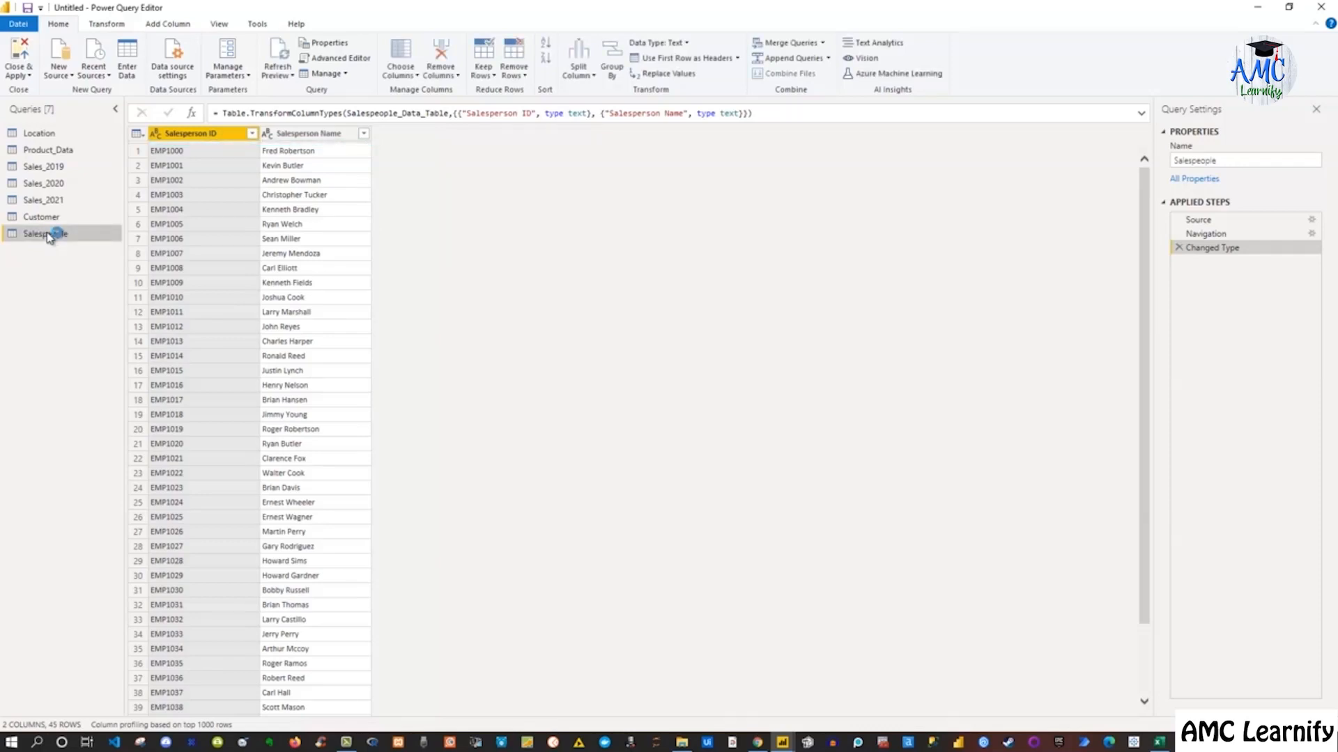
left_click(1214, 160)
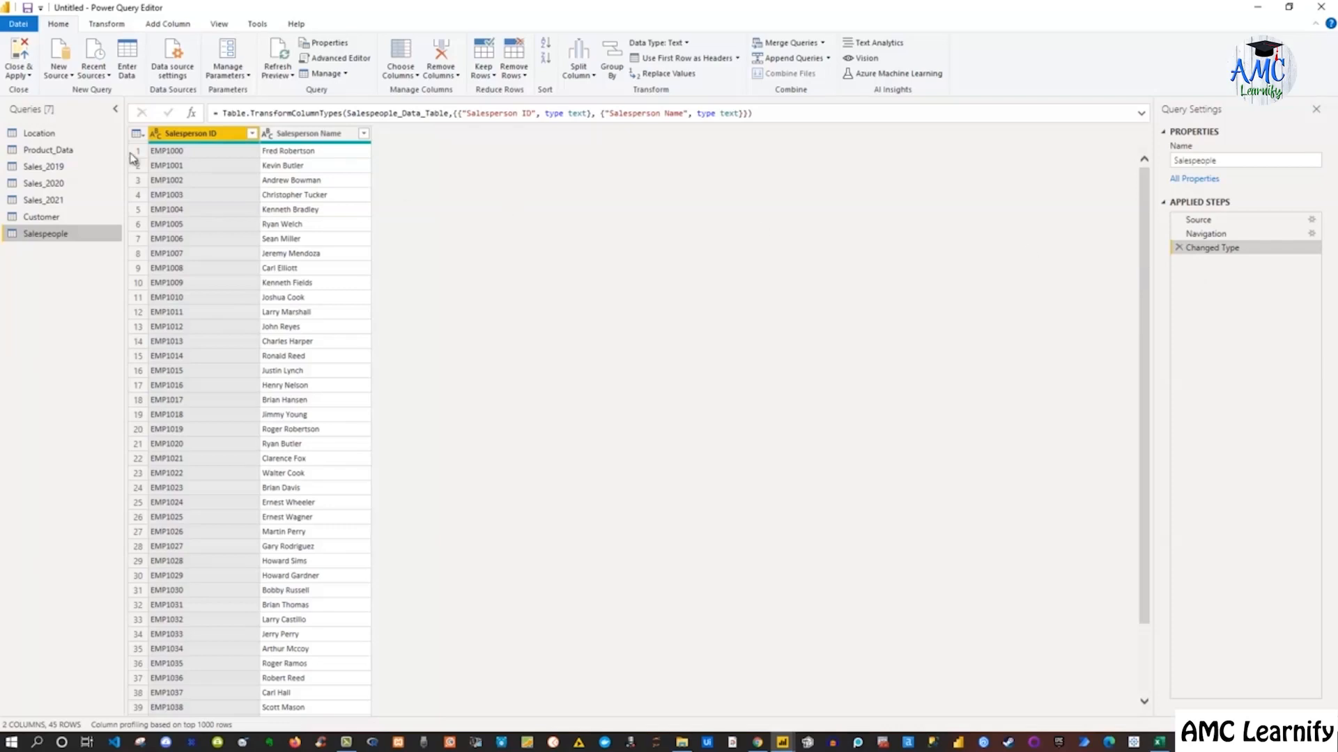
Inspect the Source and Navigation applied steps of the Sales_2019 query
left_click(59, 172)
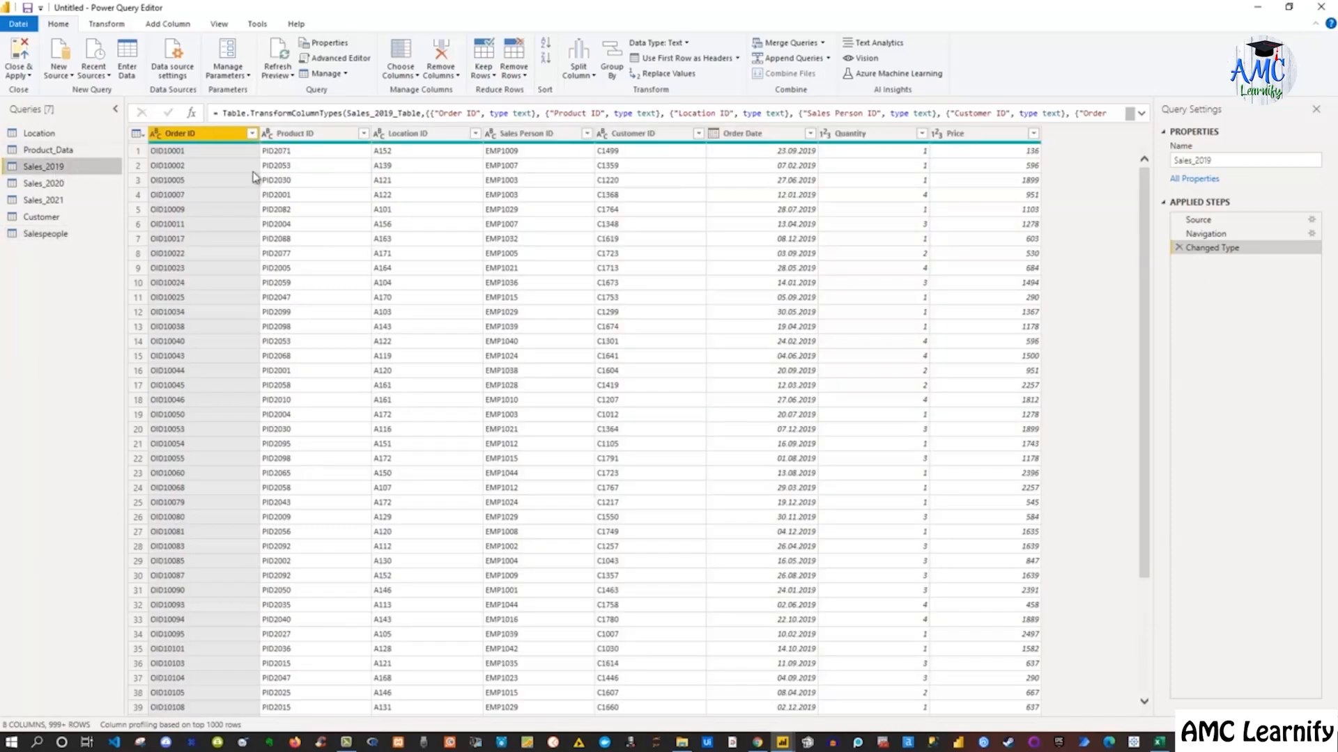
left_click(1202, 222)
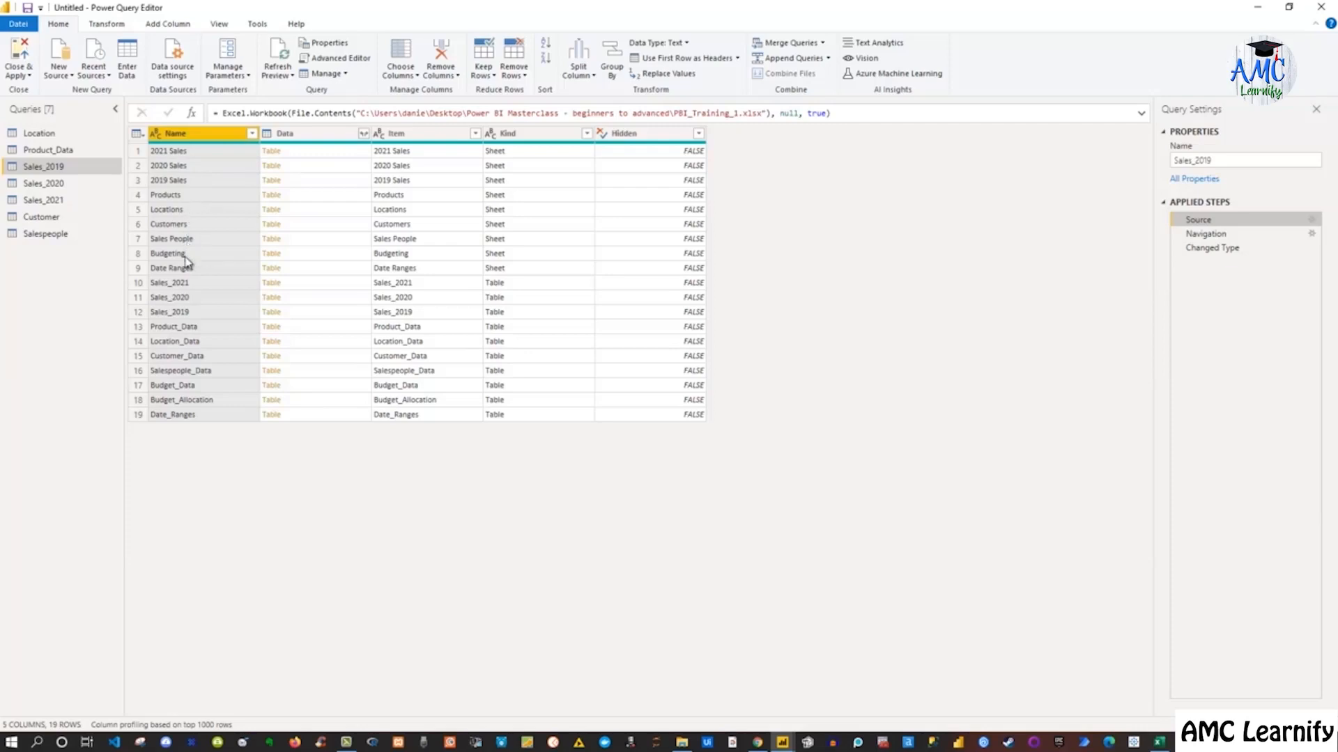
mouse_move(346, 144)
left_click(342, 151)
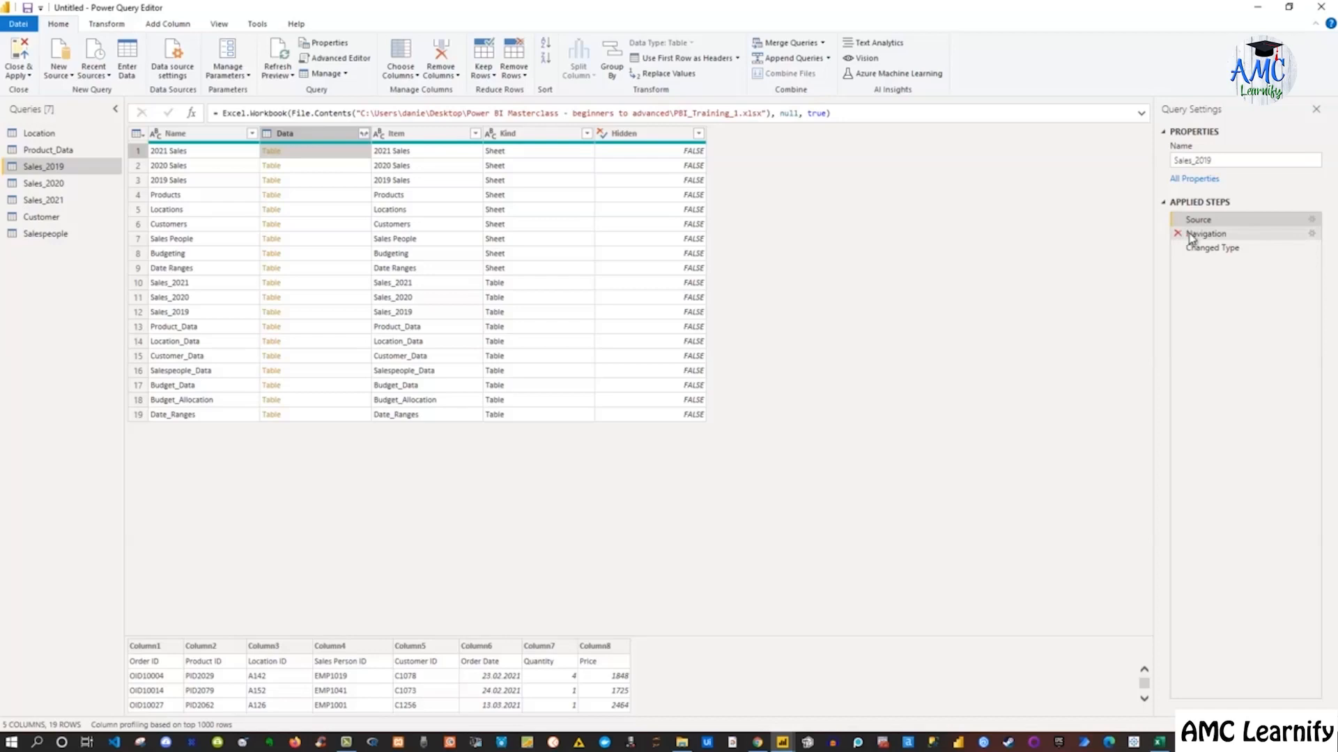
left_click(1259, 235)
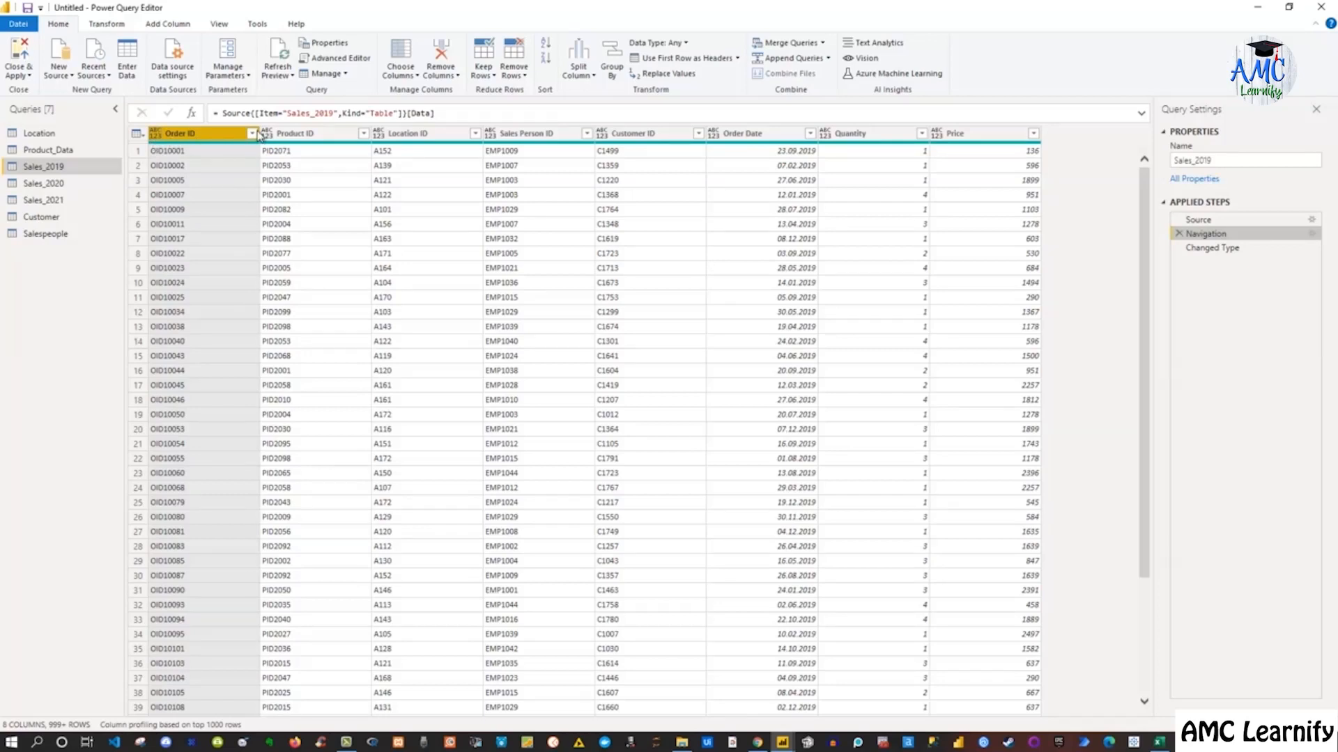
Inspect the column data types set by the Changed Type step of the Sales_2019 query
left_click(279, 134, "ctrl")
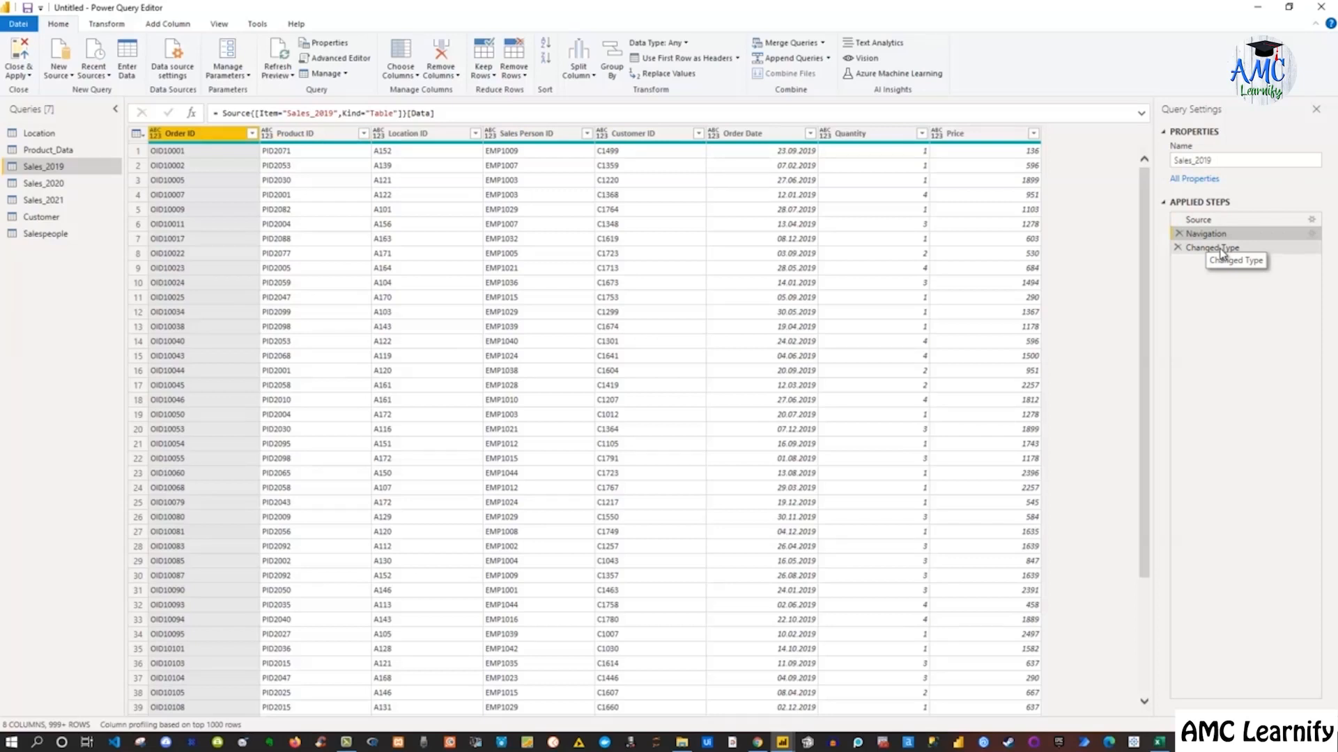
left_click(1220, 251)
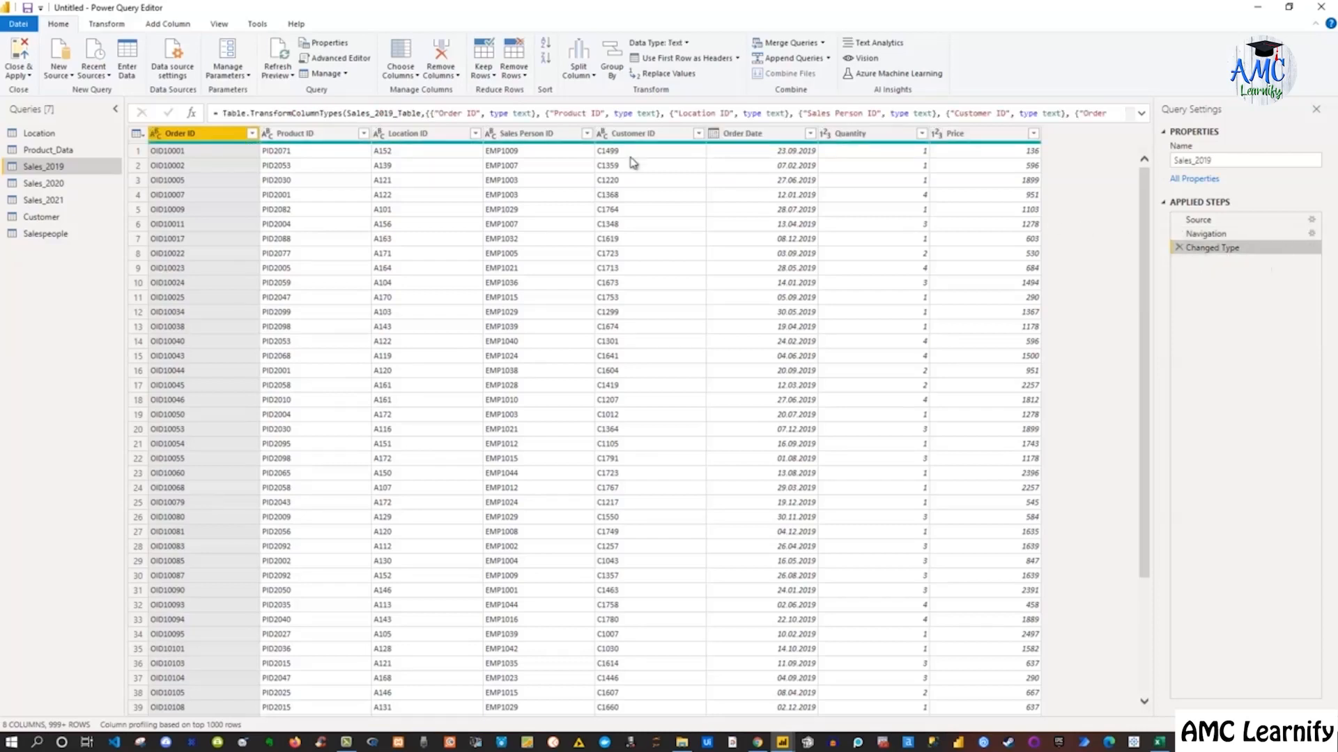
left_click(266, 139, "ctrl")
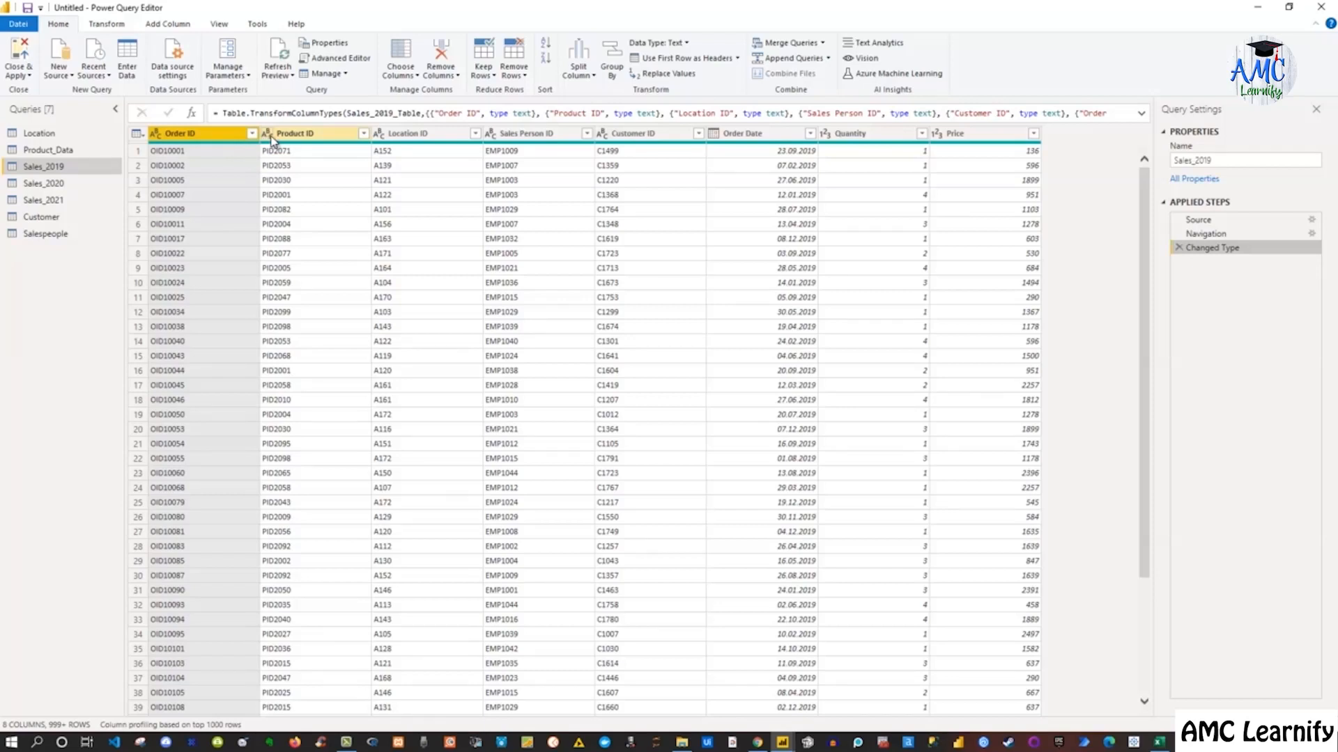
left_click(334, 134, "ctrl")
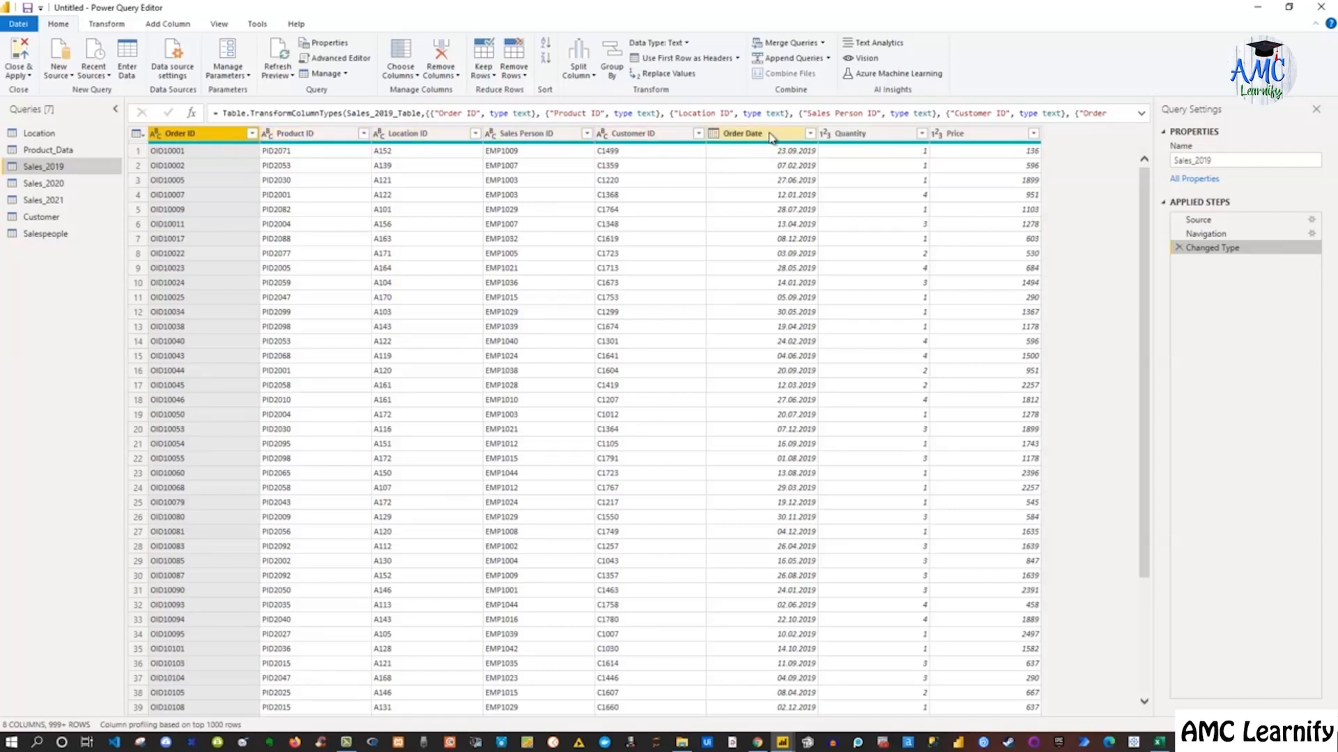
left_click(713, 135, "ctrl")
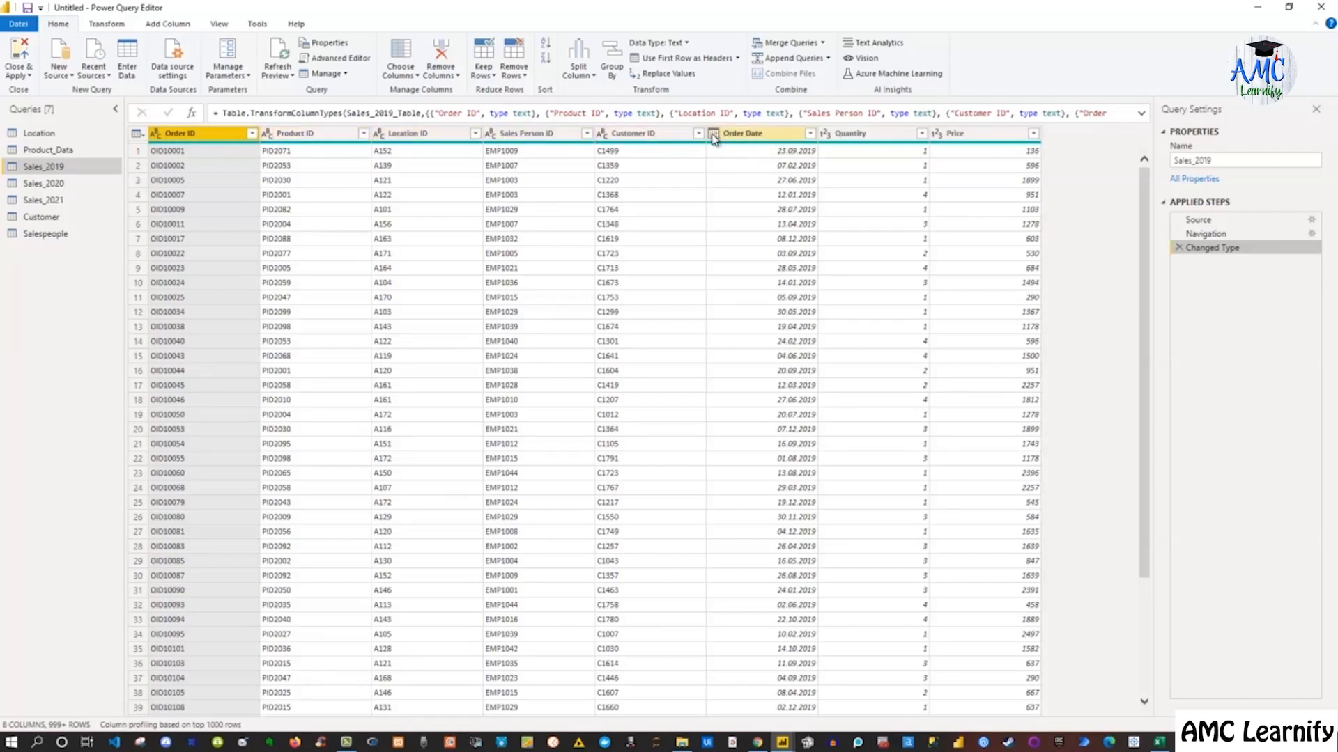
Try converting the Quantity column to Decimal Number as a new step, then delete that added step
left_click(826, 139)
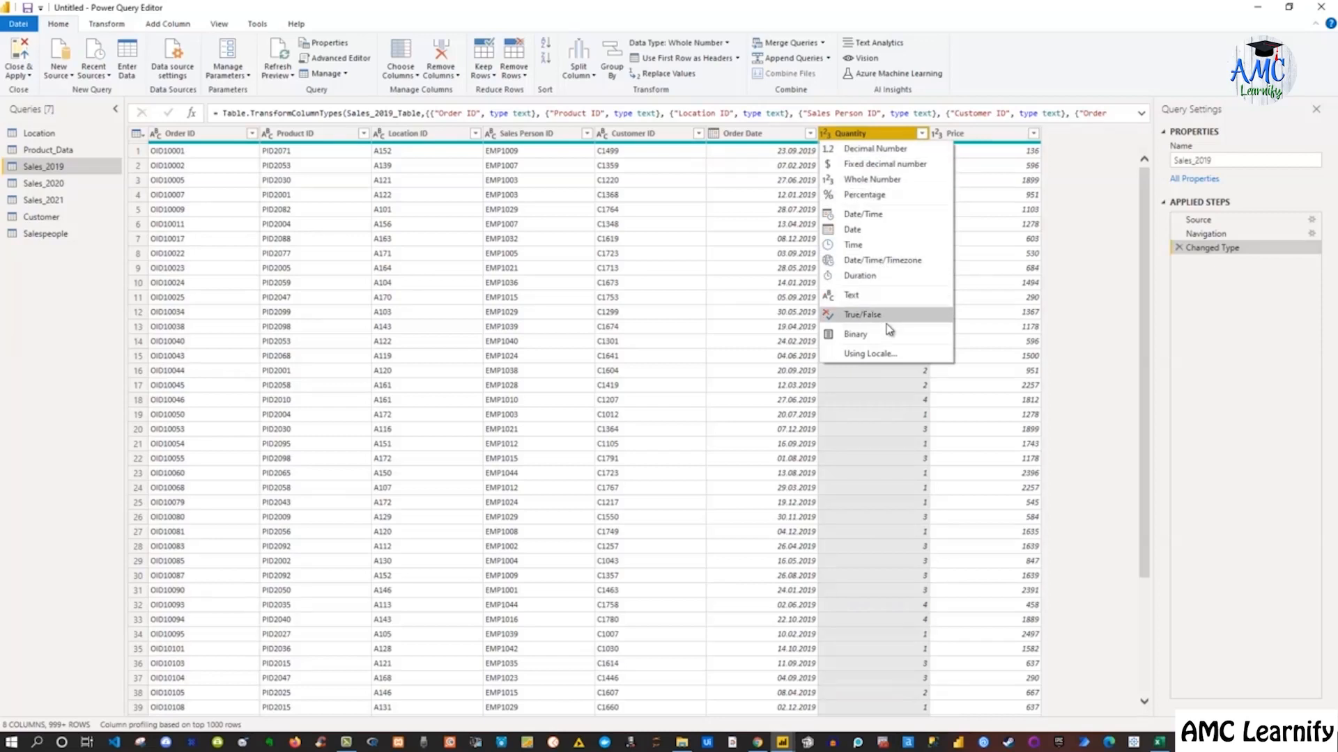
left_click(855, 150)
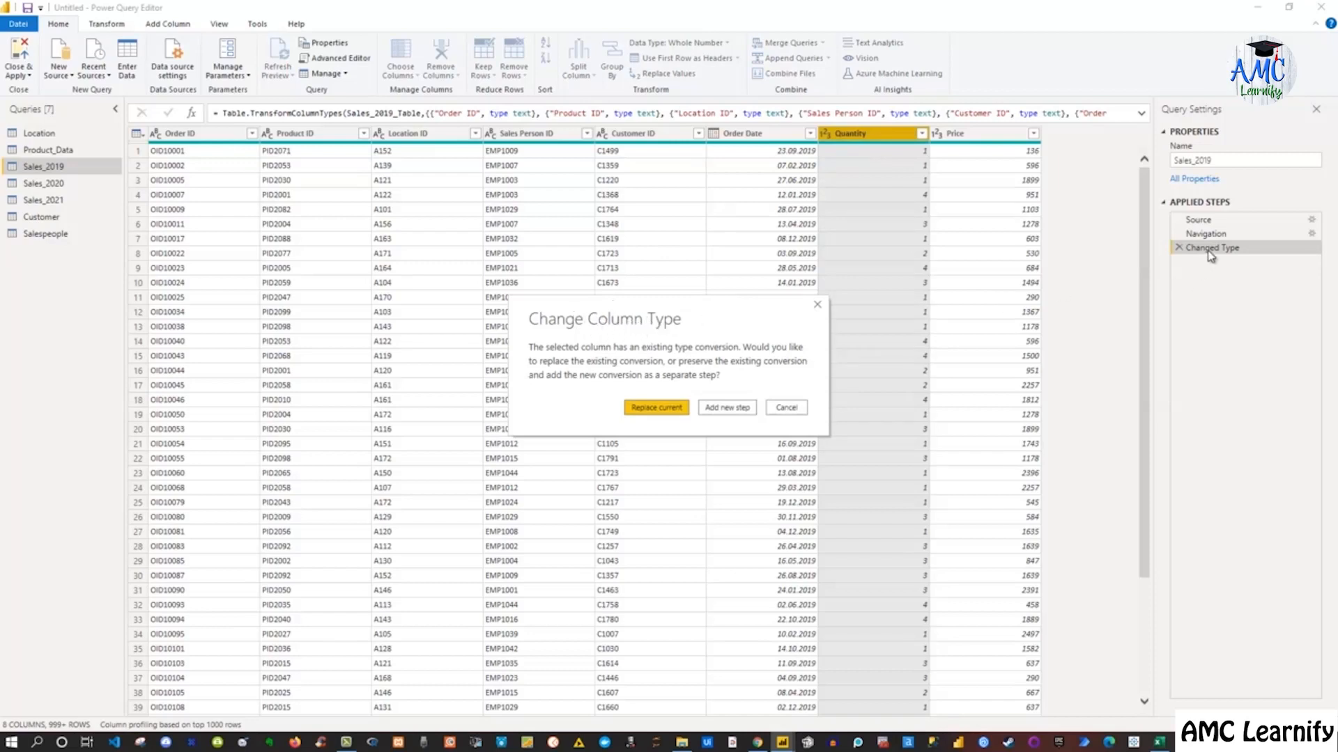
left_click(727, 413)
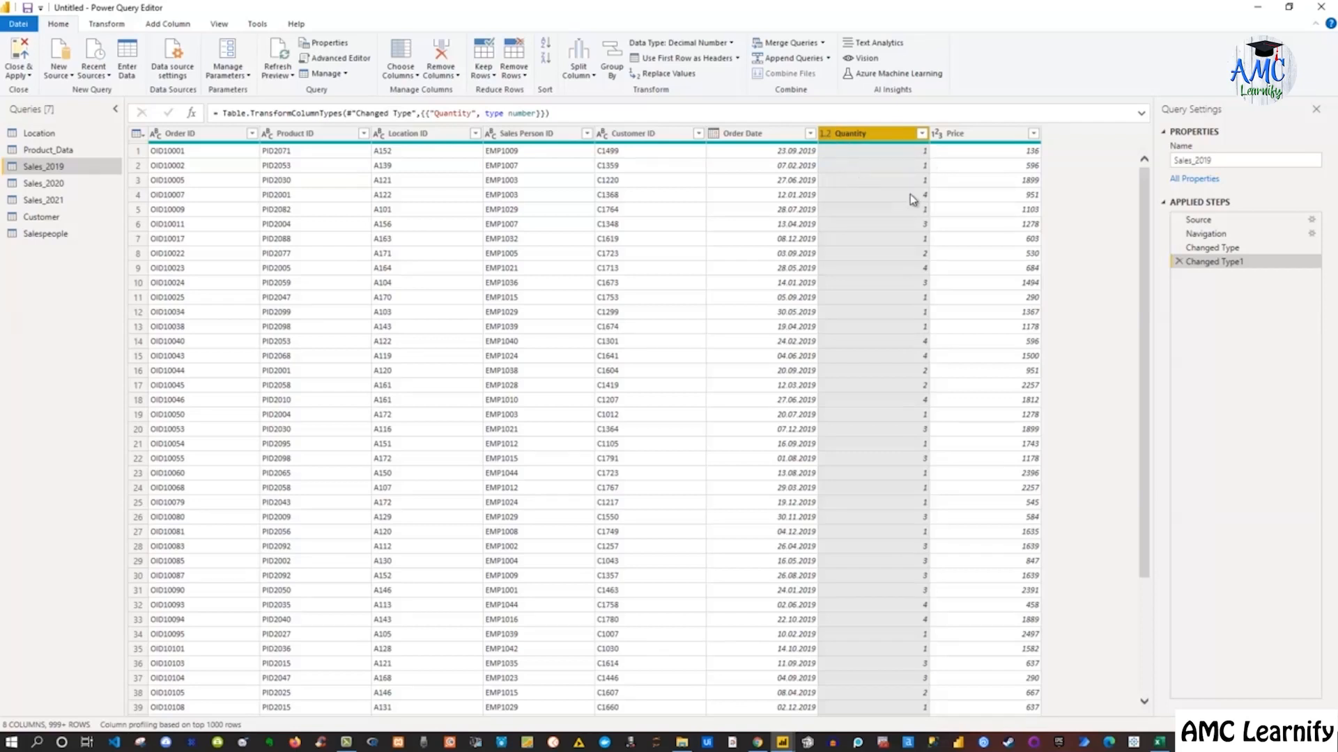
left_click(1178, 262)
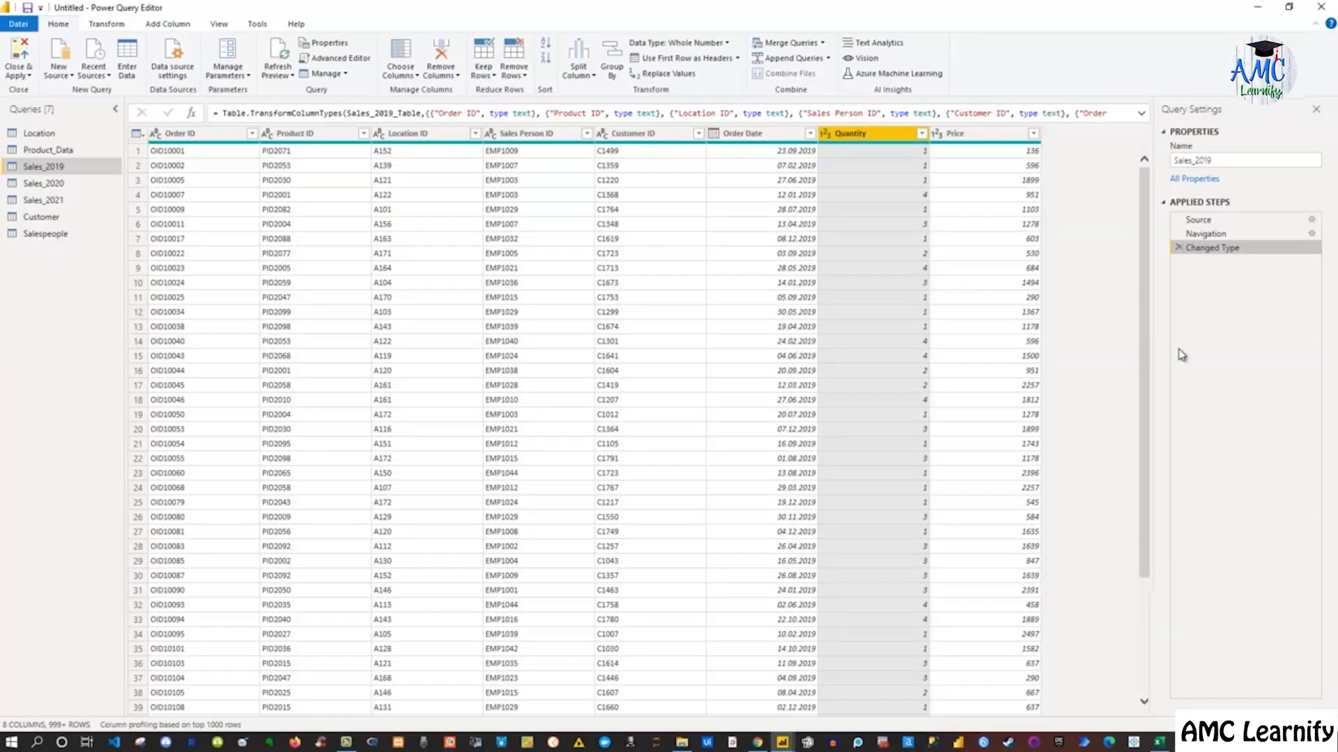
Review the Navigation, Source and Changed Type applied steps of the Sales_2019 query
left_click(1240, 232)
left_click(1242, 220)
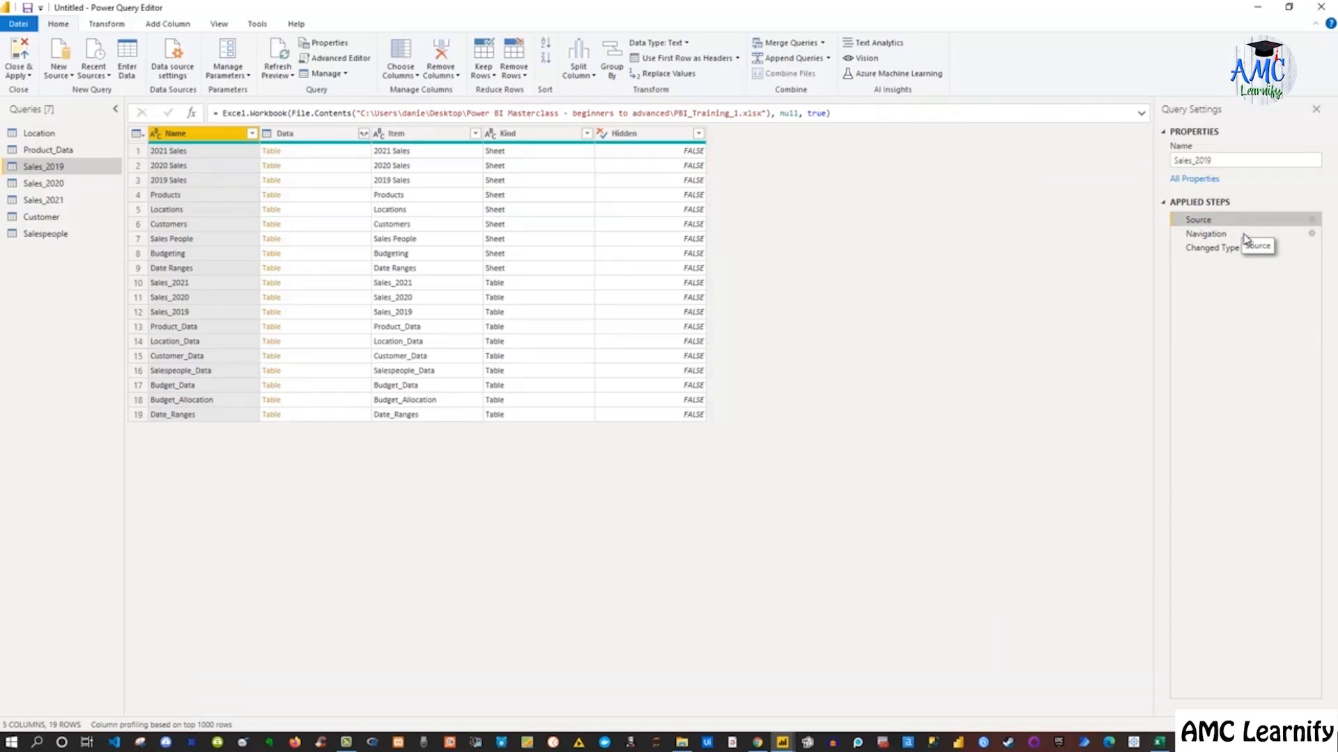
left_click(1240, 249)
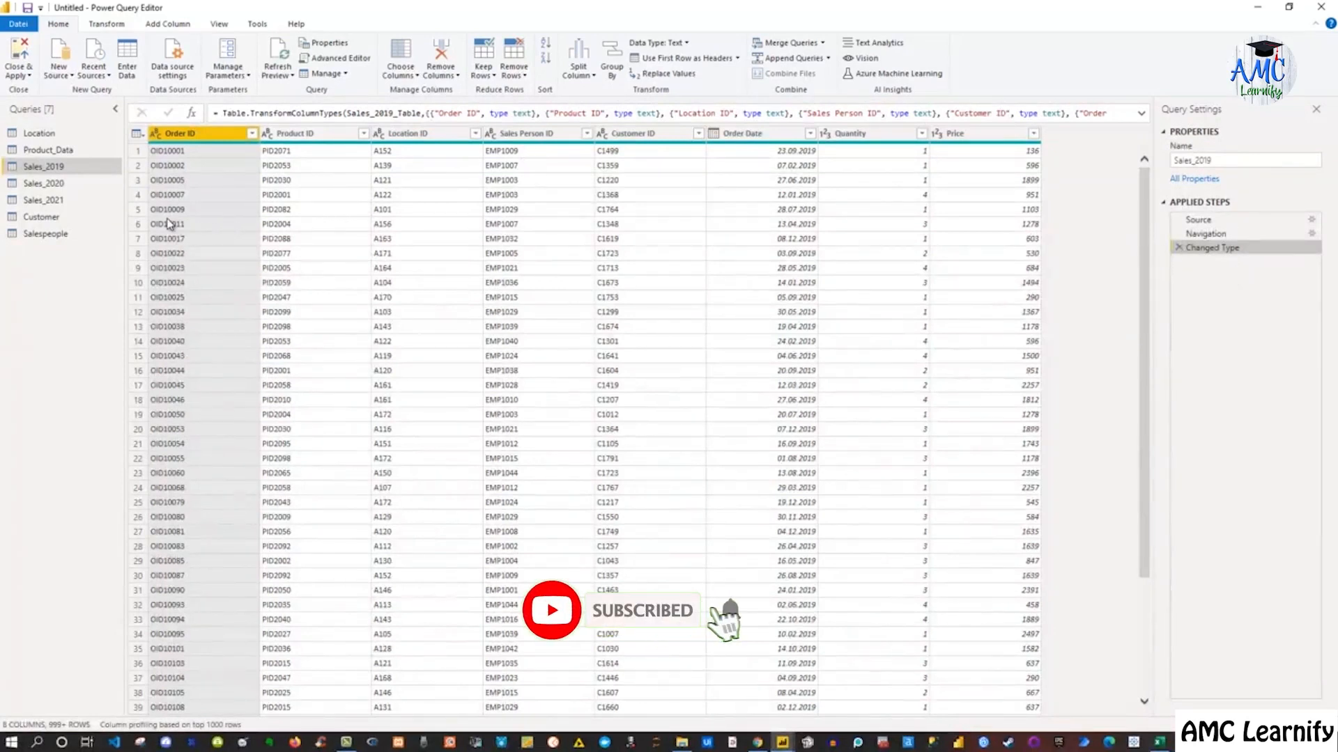
Create a new query group named Model Data with the description "These are the tables relevant to our model"
right_click(40, 263)
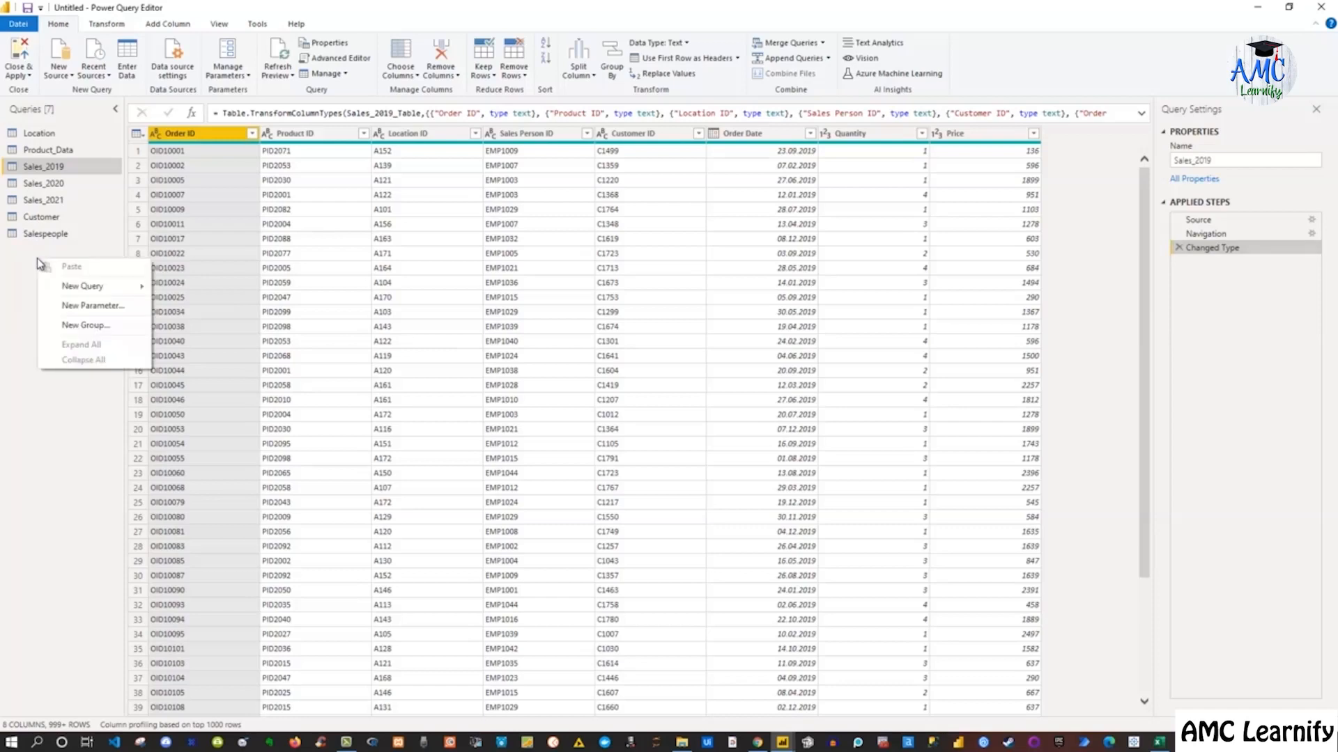
left_click(94, 325)
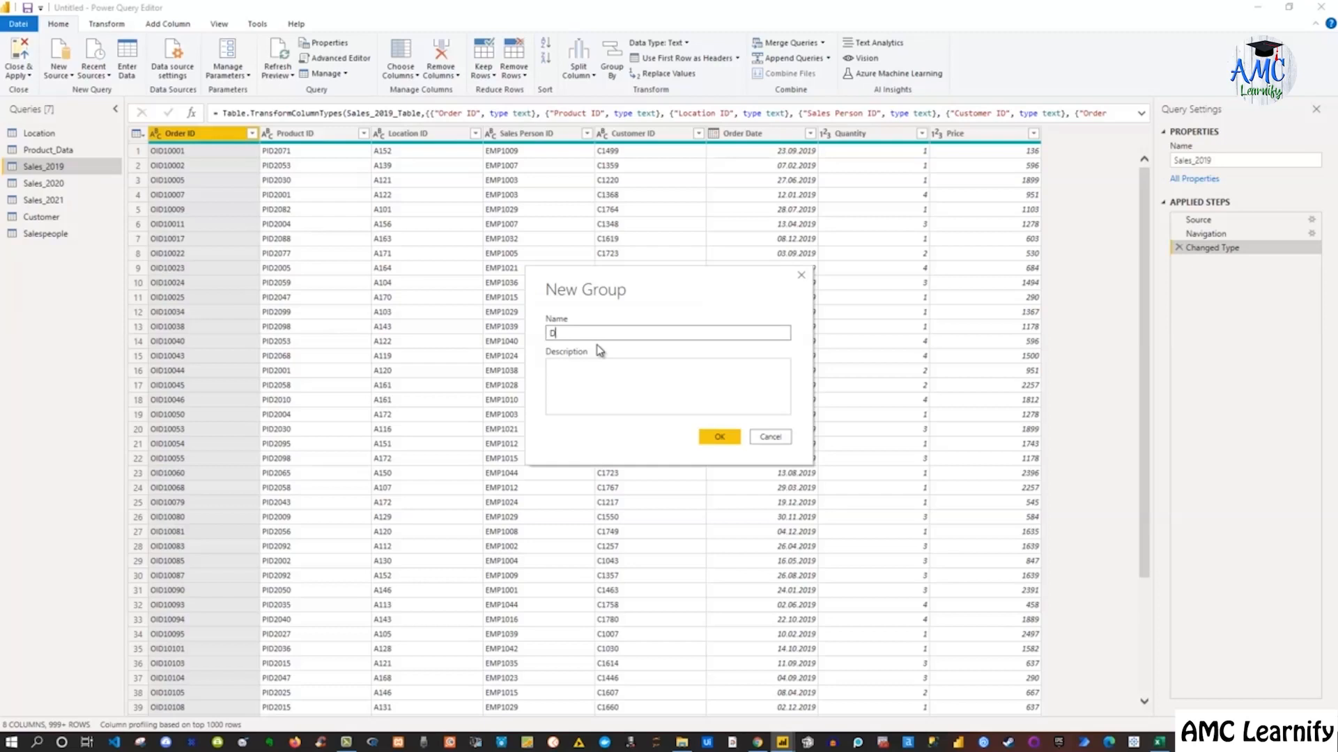
type("Model ")
type("Dpta")
left_click(590, 365)
type("The")
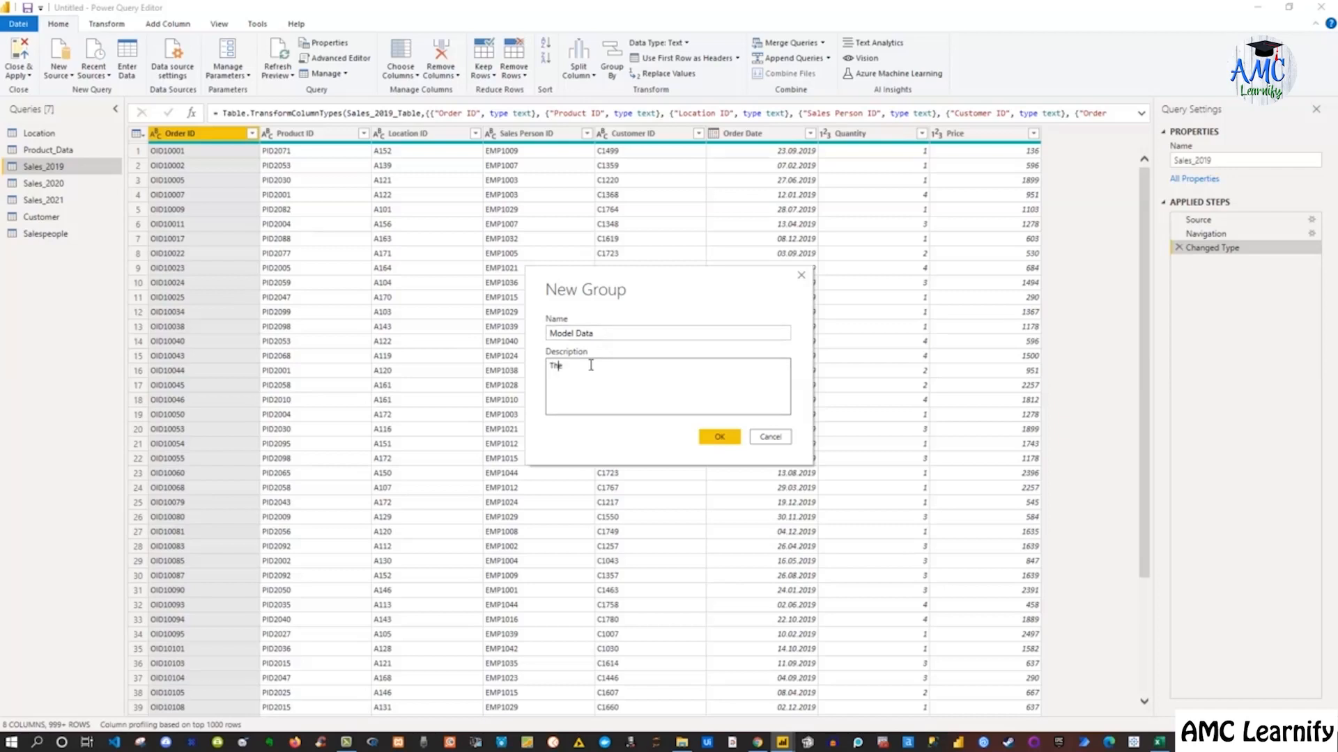
type("se are the tables relevant to our model")
left_click(724, 437)
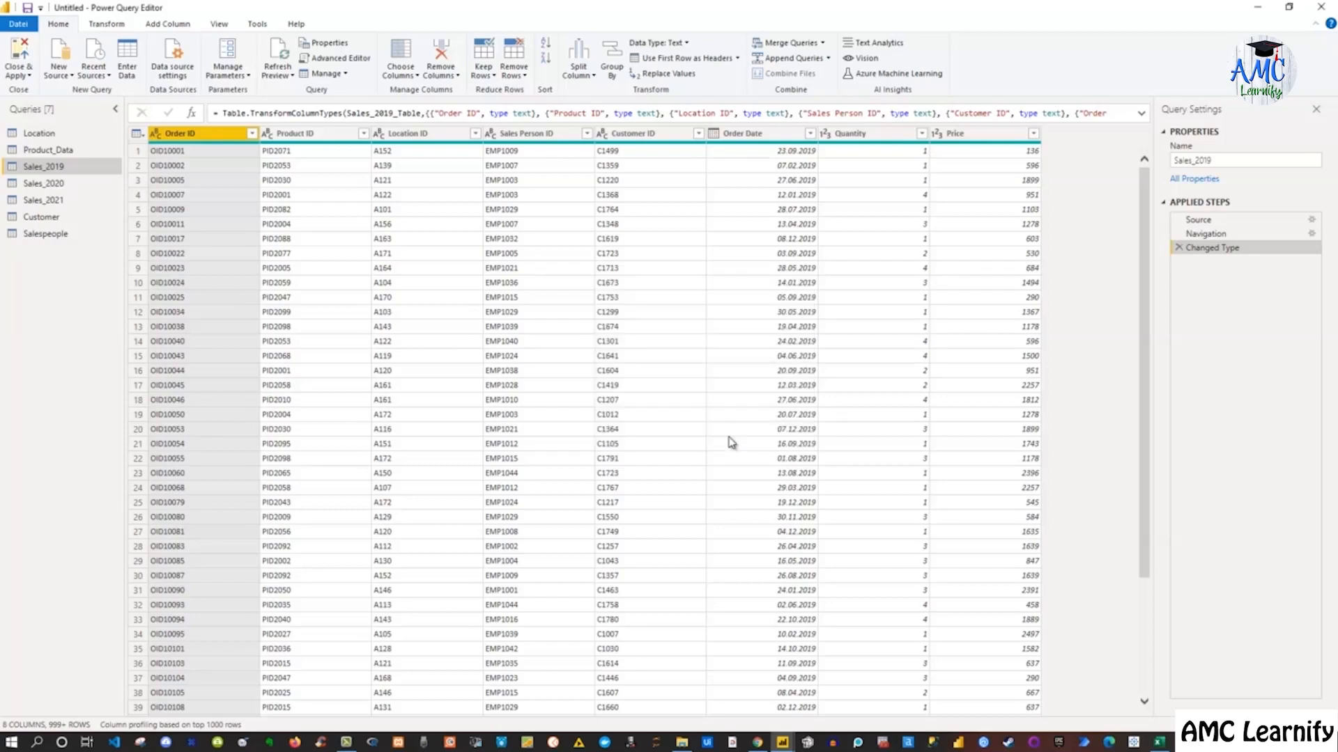
Move the Location, Product_Data, Customer and Salespeople queries into the Model Data group
mouse_move(76, 138)
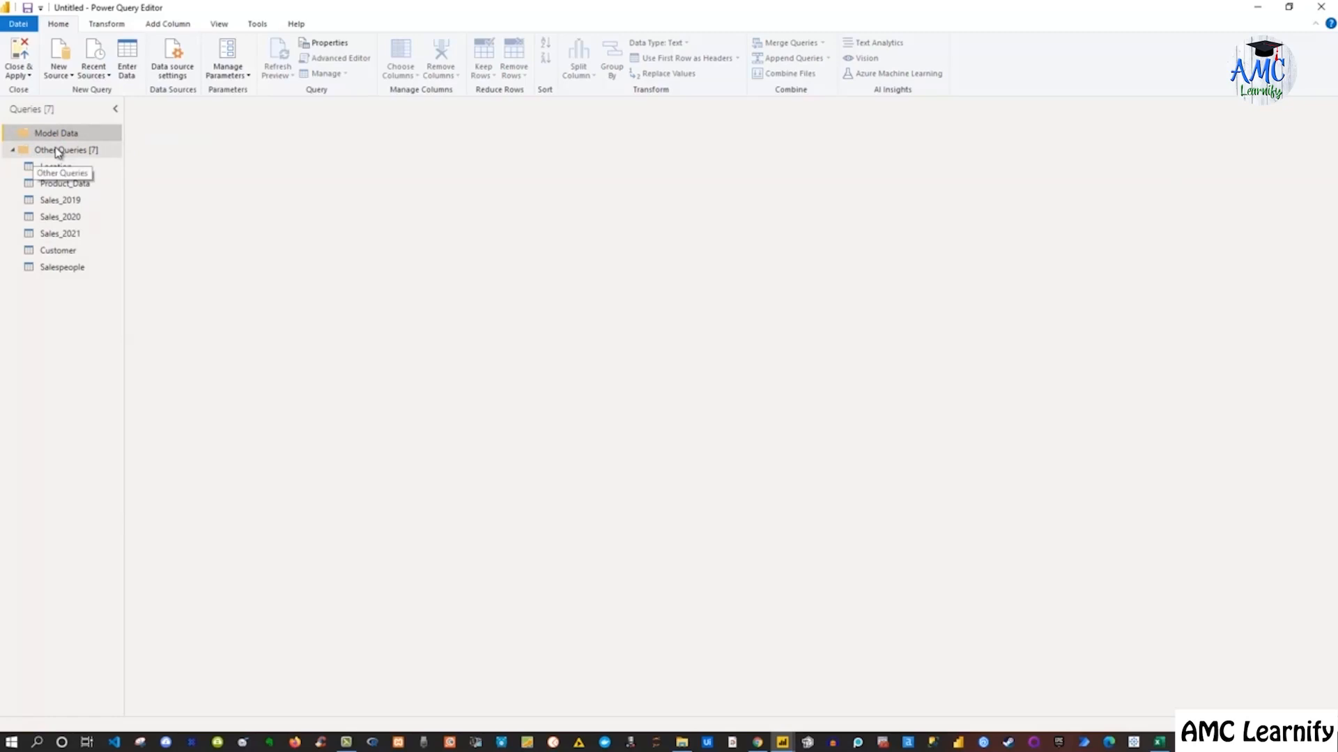
left_click(59, 251)
left_click(63, 268, "ctrl")
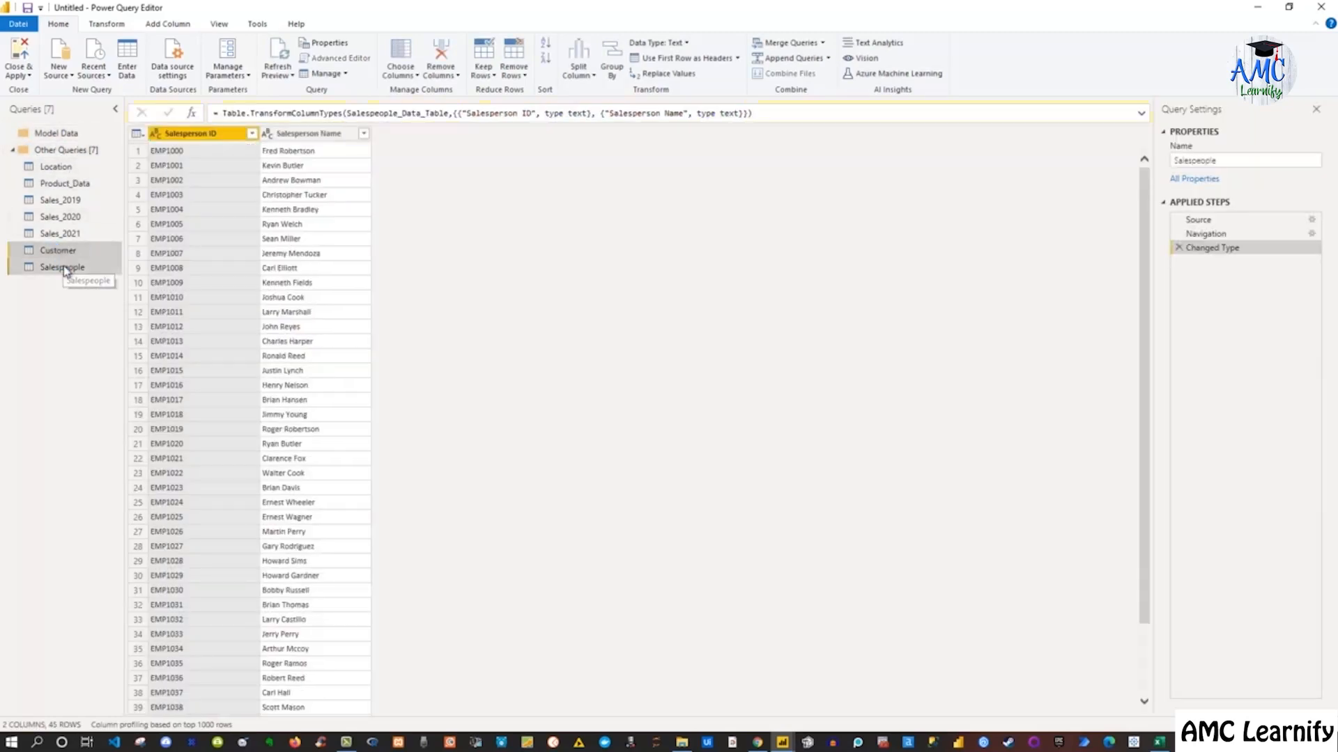
left_click(73, 186, "shift")
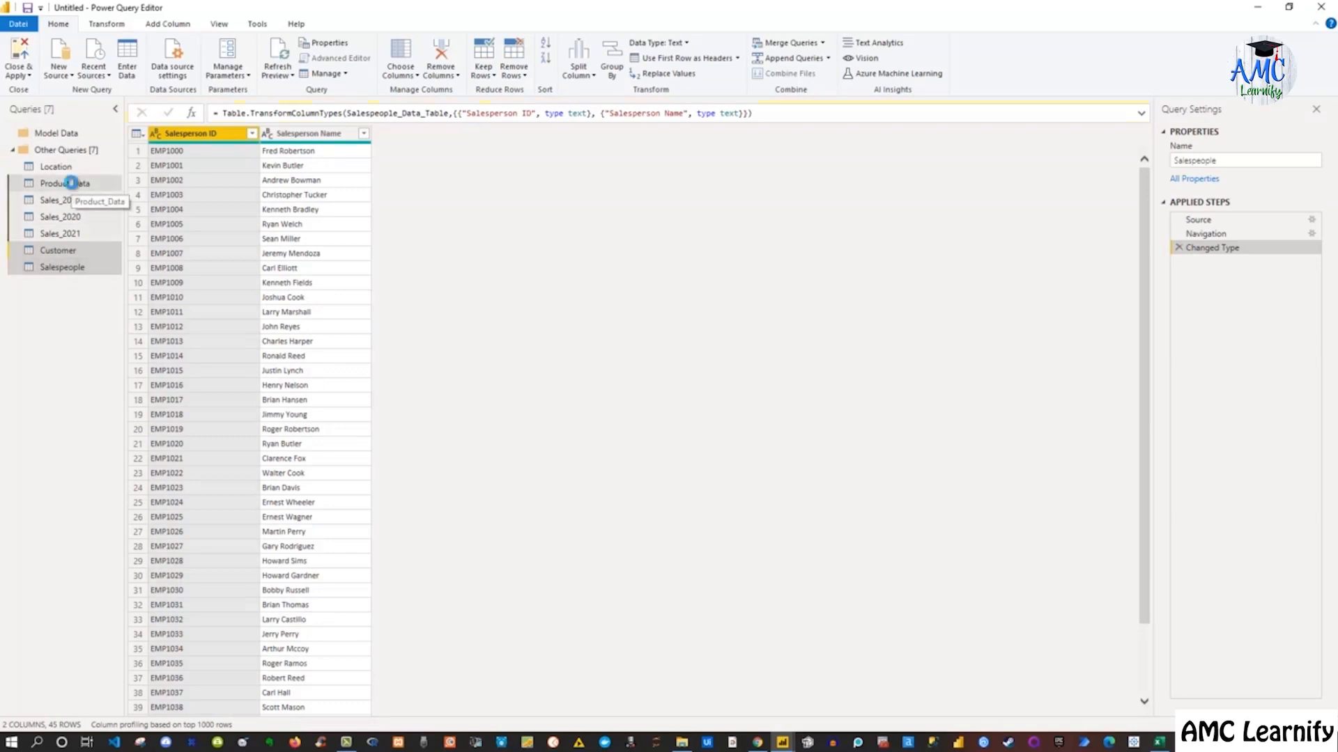
left_click(70, 270, "shift")
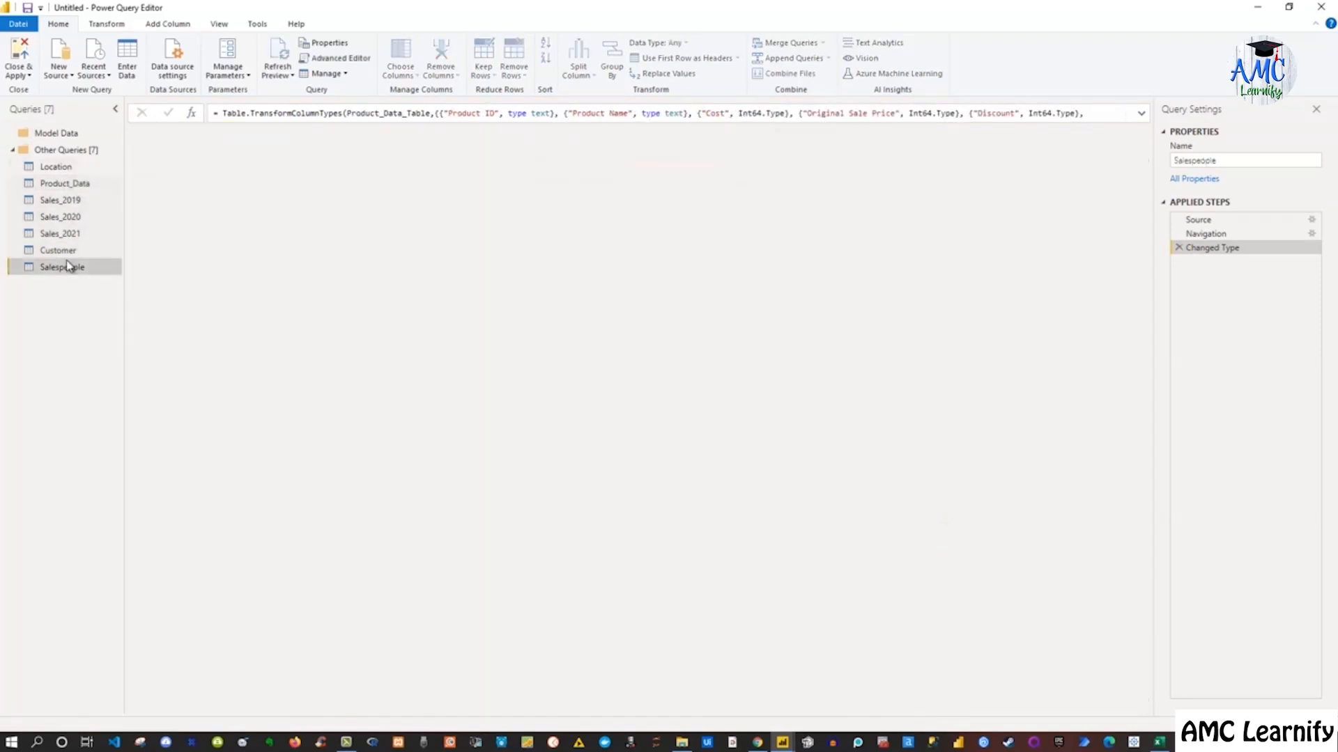
left_click(66, 184, "ctrl")
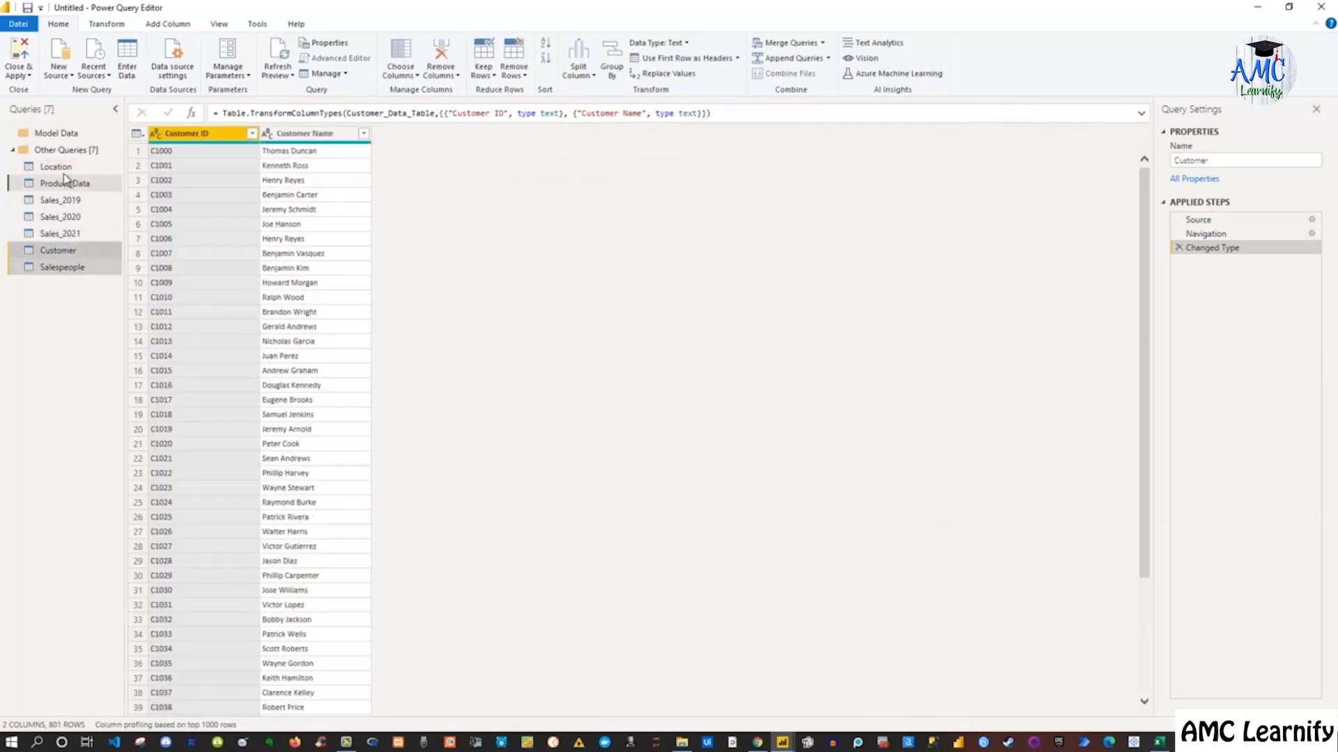
left_click(57, 167, "ctrl")
left_click_drag(57, 166, 61, 132)
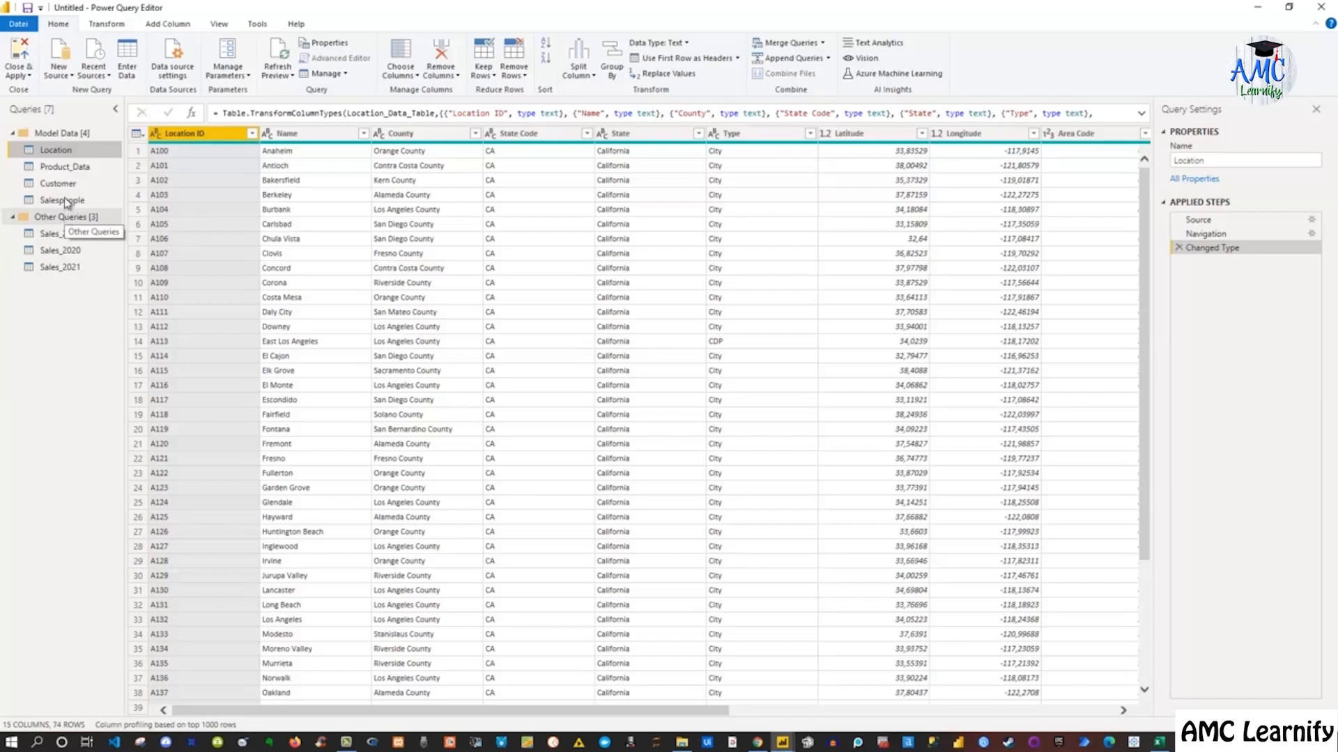
Browse the Sales_2019, Sales_2020 and Sales_2021 queries in the Other Queries group
mouse_move(62, 137)
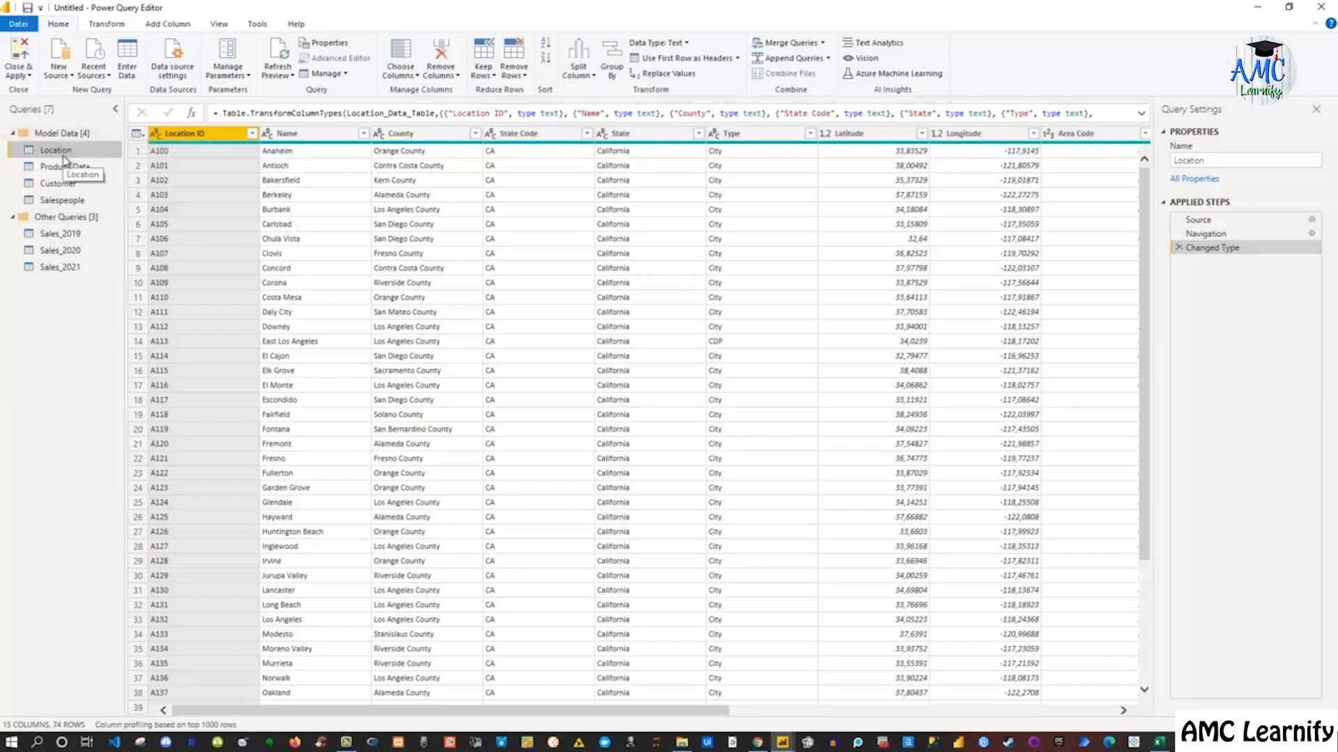
left_click(60, 234)
left_click(60, 251)
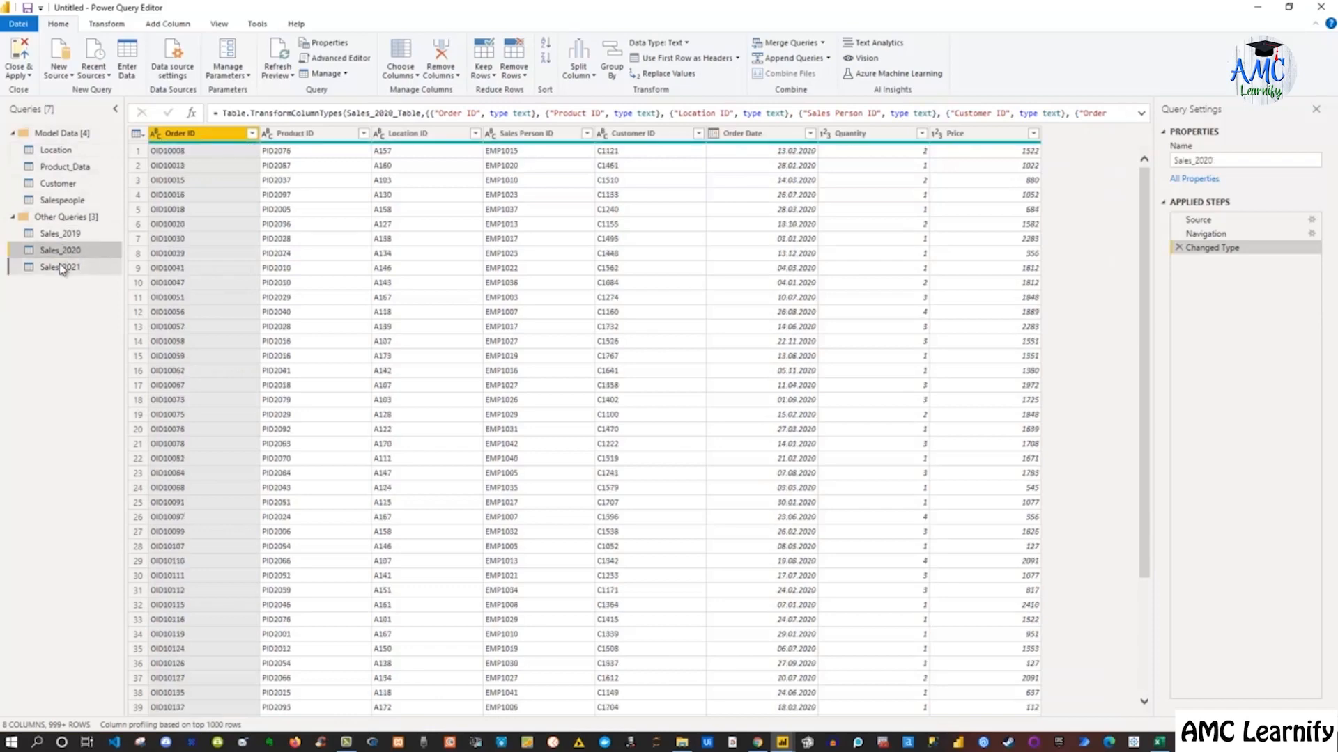
left_click(61, 267)
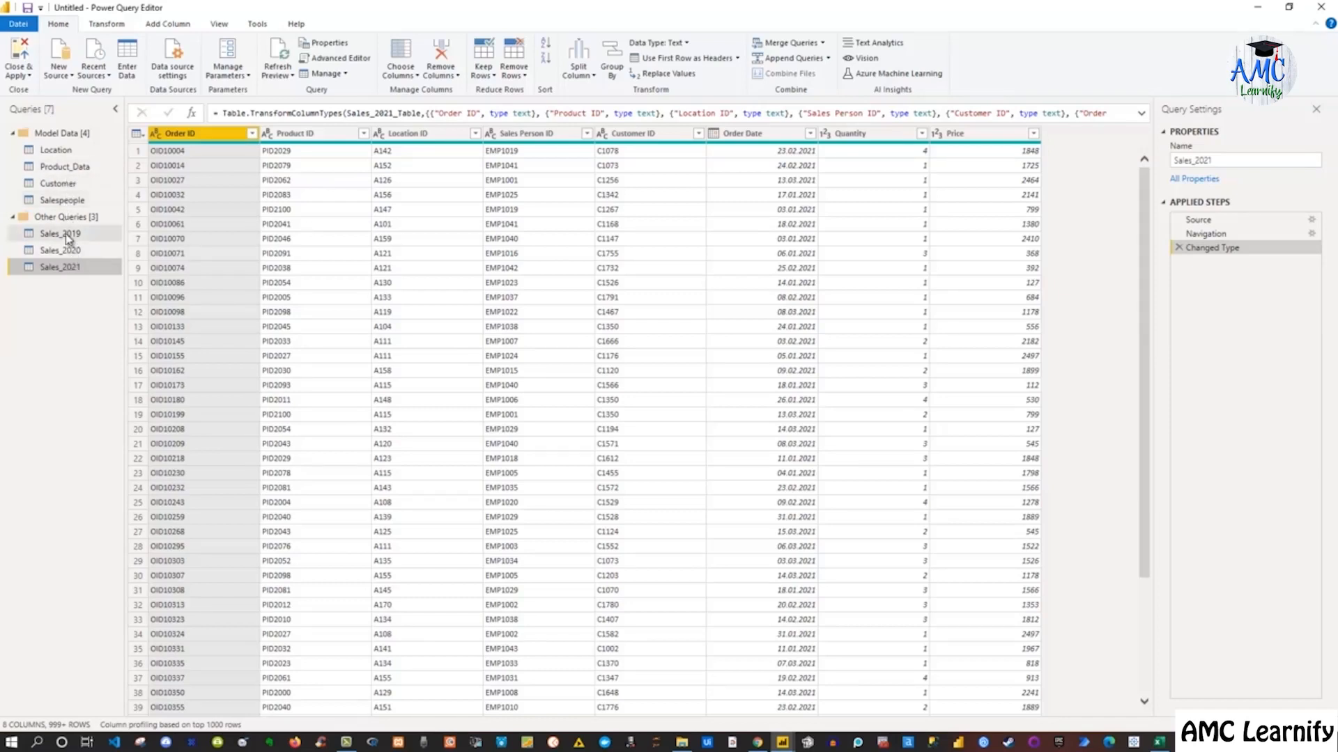
Rename the Product_Data query to Product
left_click(96, 166)
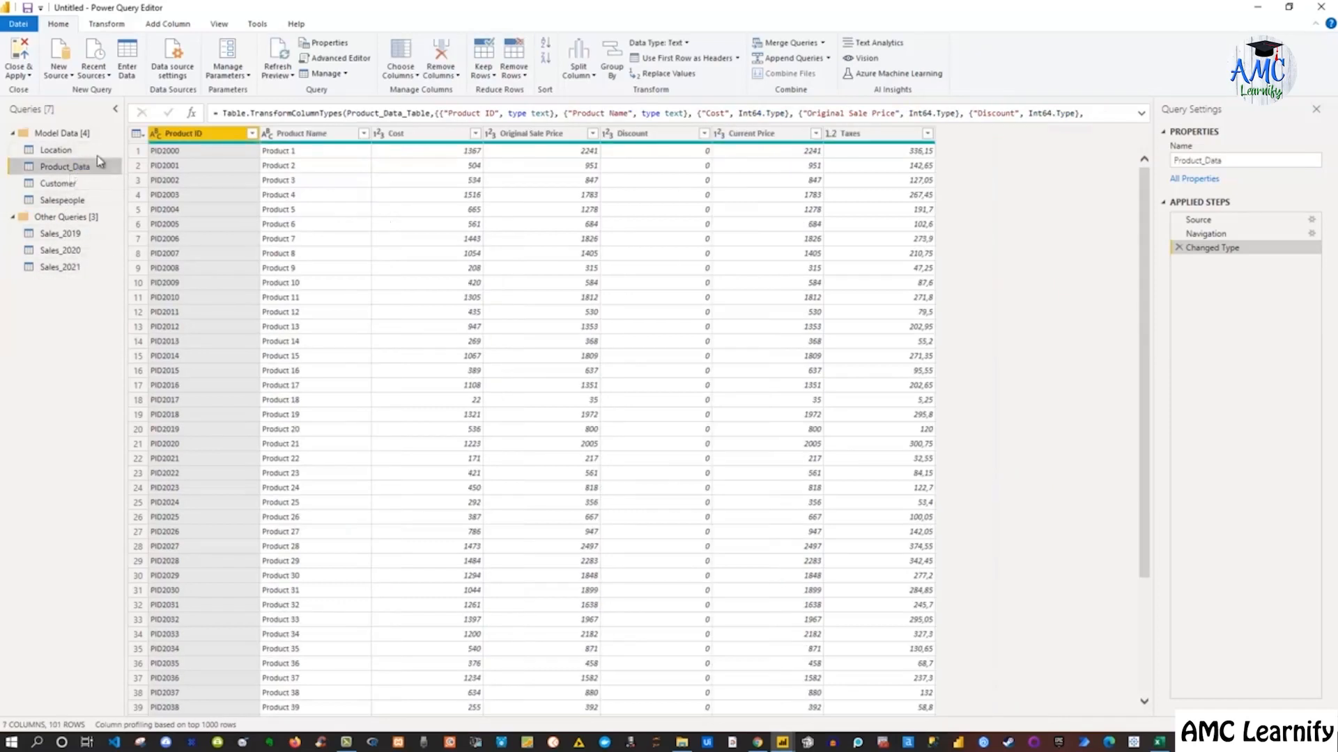
left_click(1231, 160)
left_click_drag(1202, 160, 1236, 167)
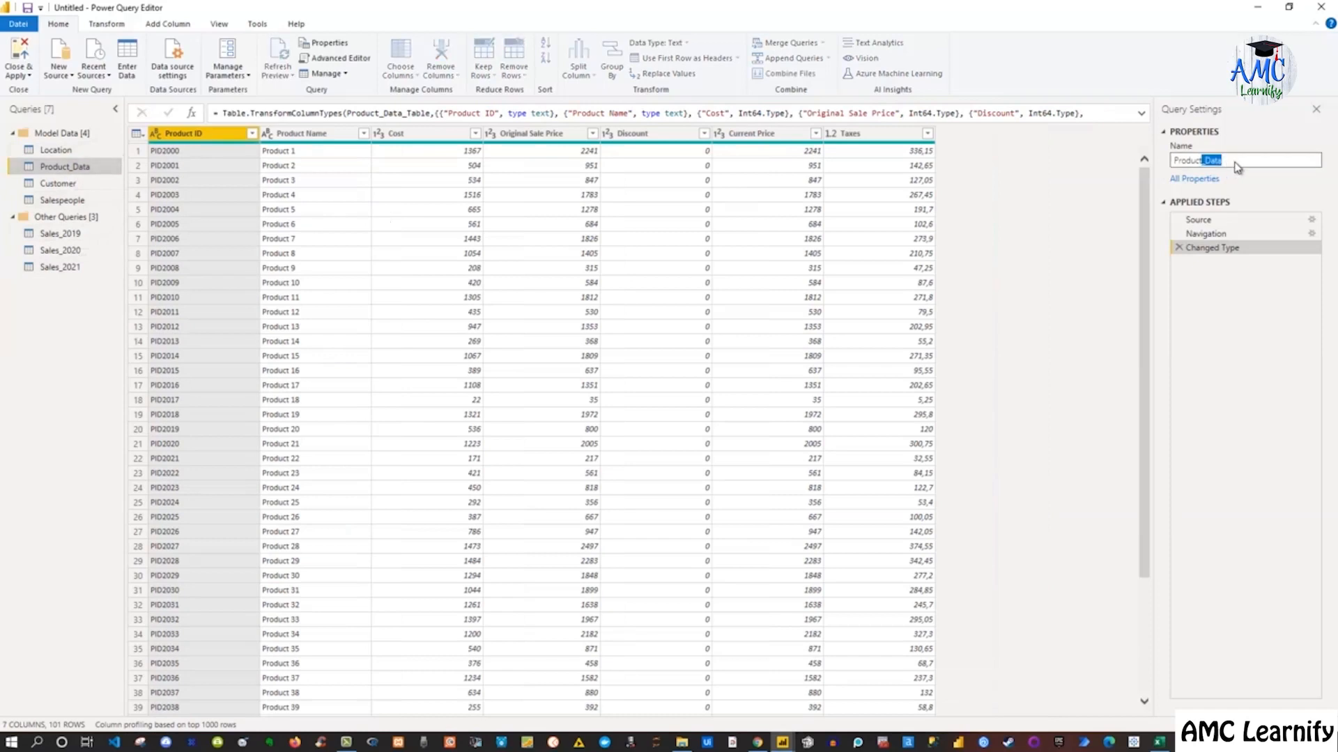
key("BackSpace")
key("Return")
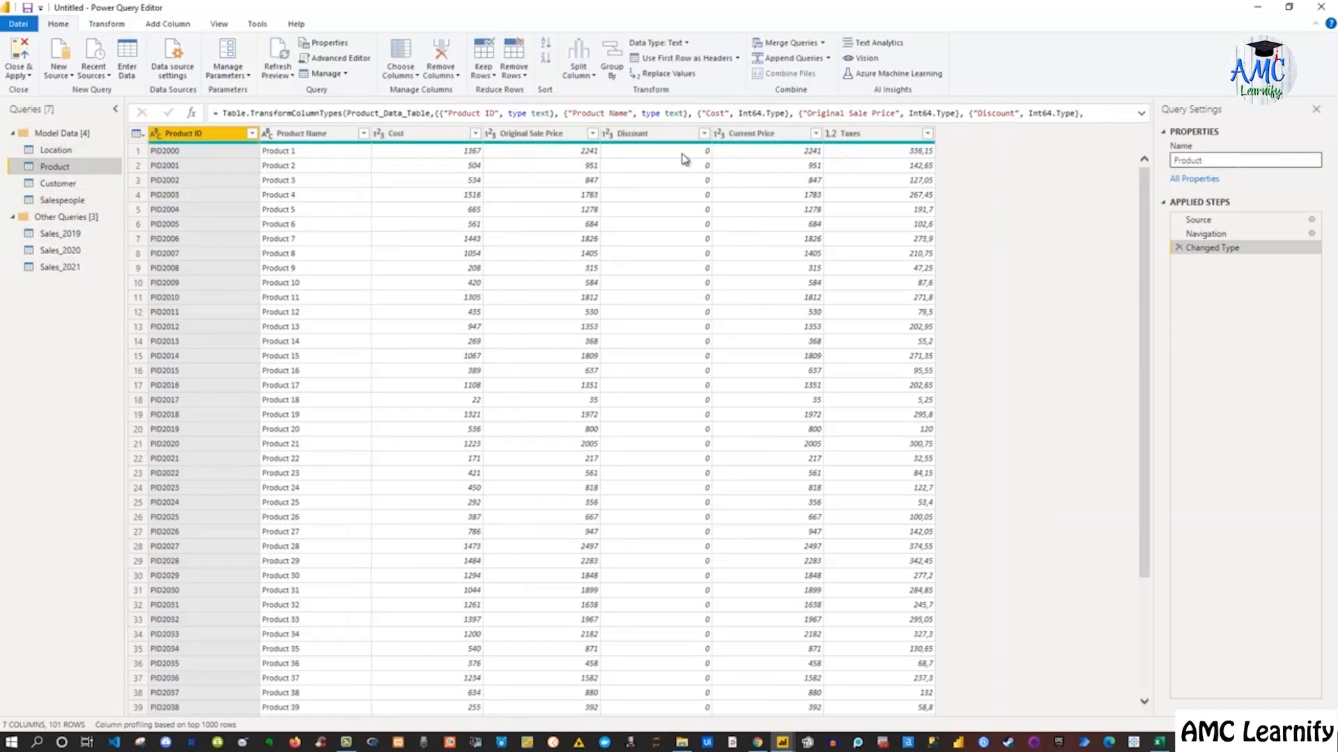
Step through the Sales_2019, Sales_2020 and Sales_2021 queries, ending on Sales_2021
left_click(70, 236)
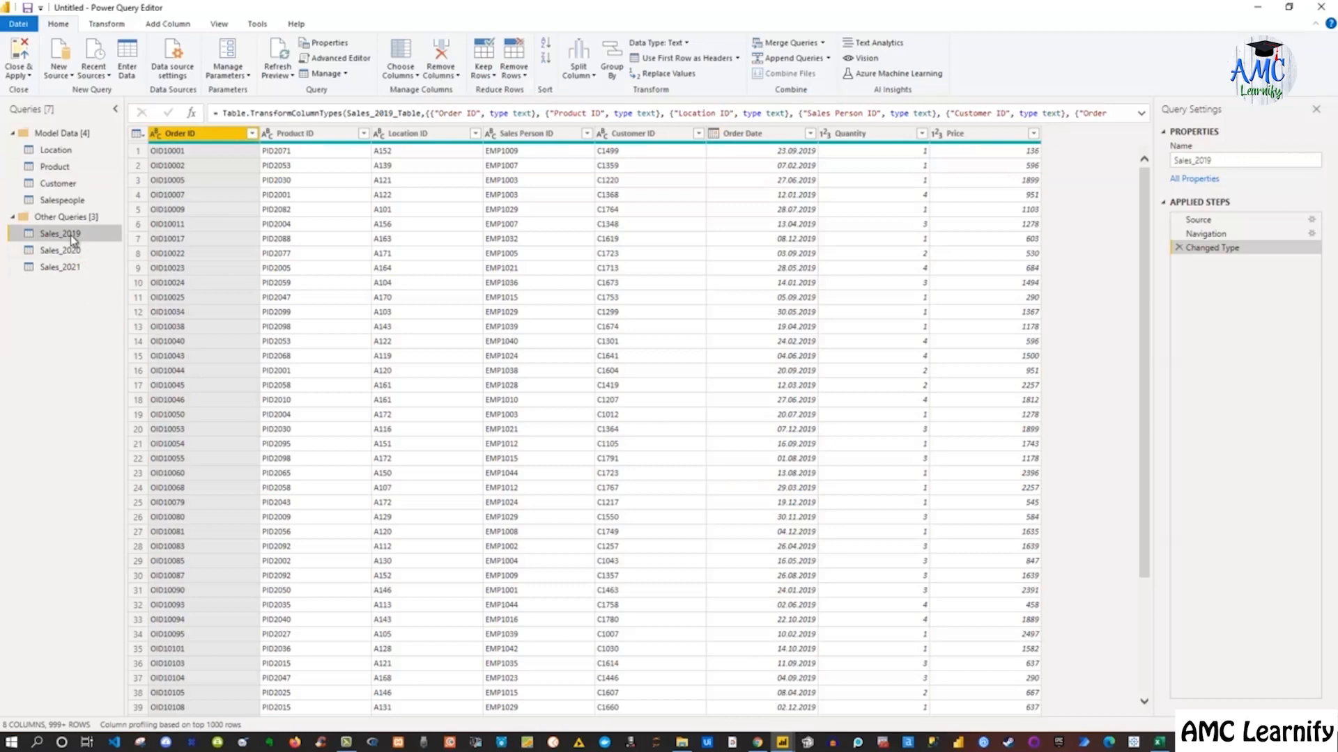
left_click(69, 253)
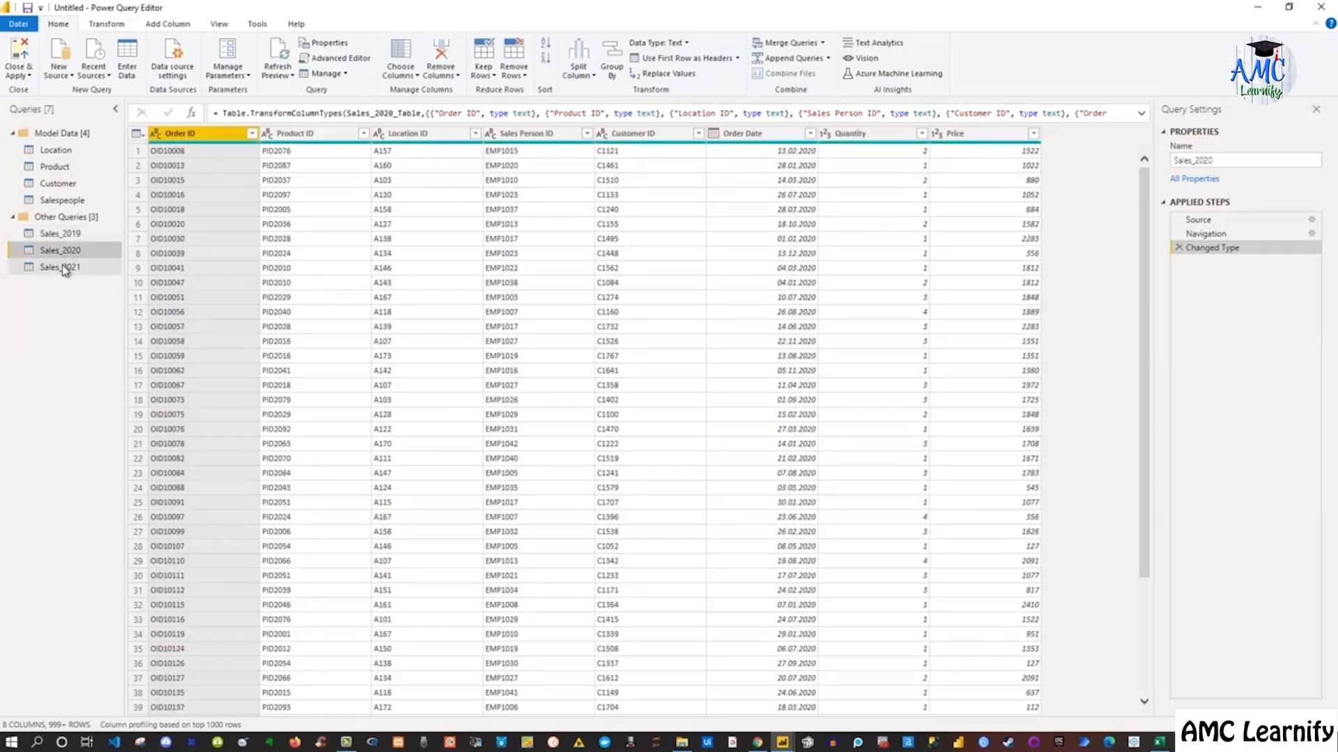
left_click(67, 267)
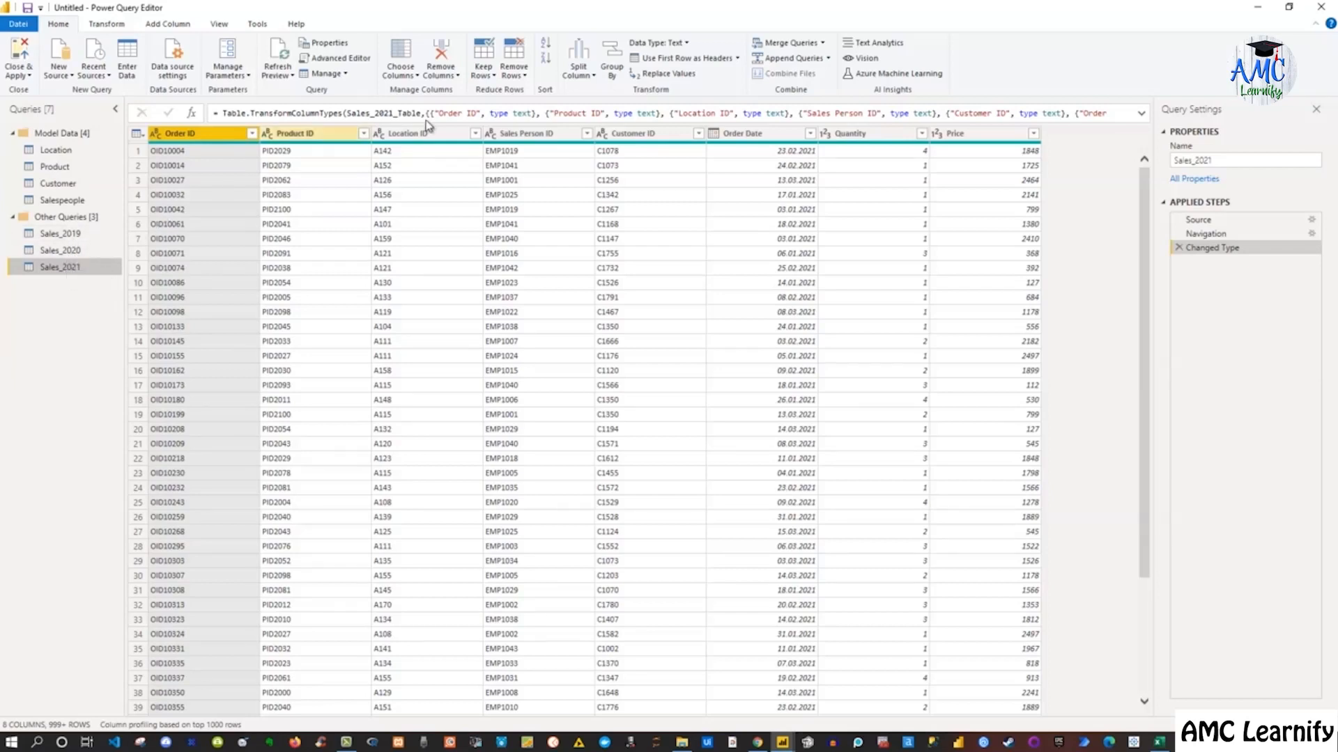
left_click(799, 62)
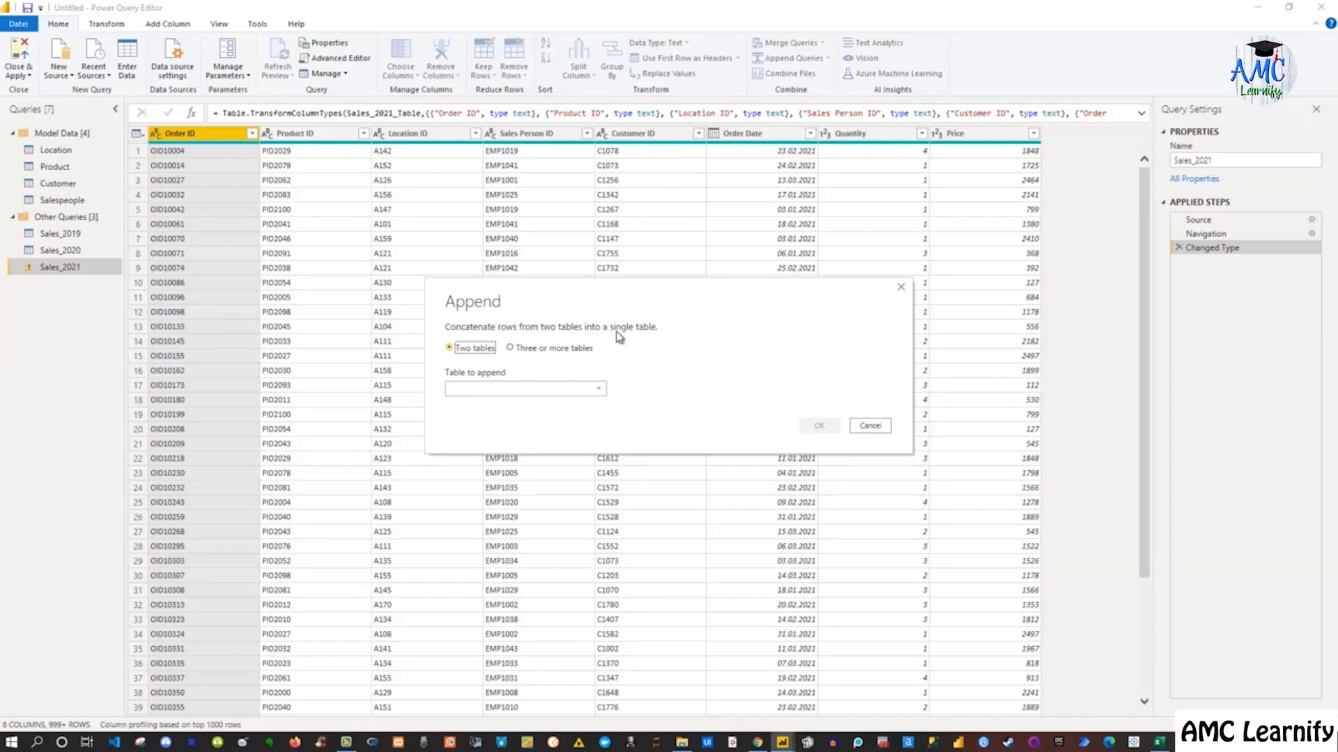
left_click(510, 349)
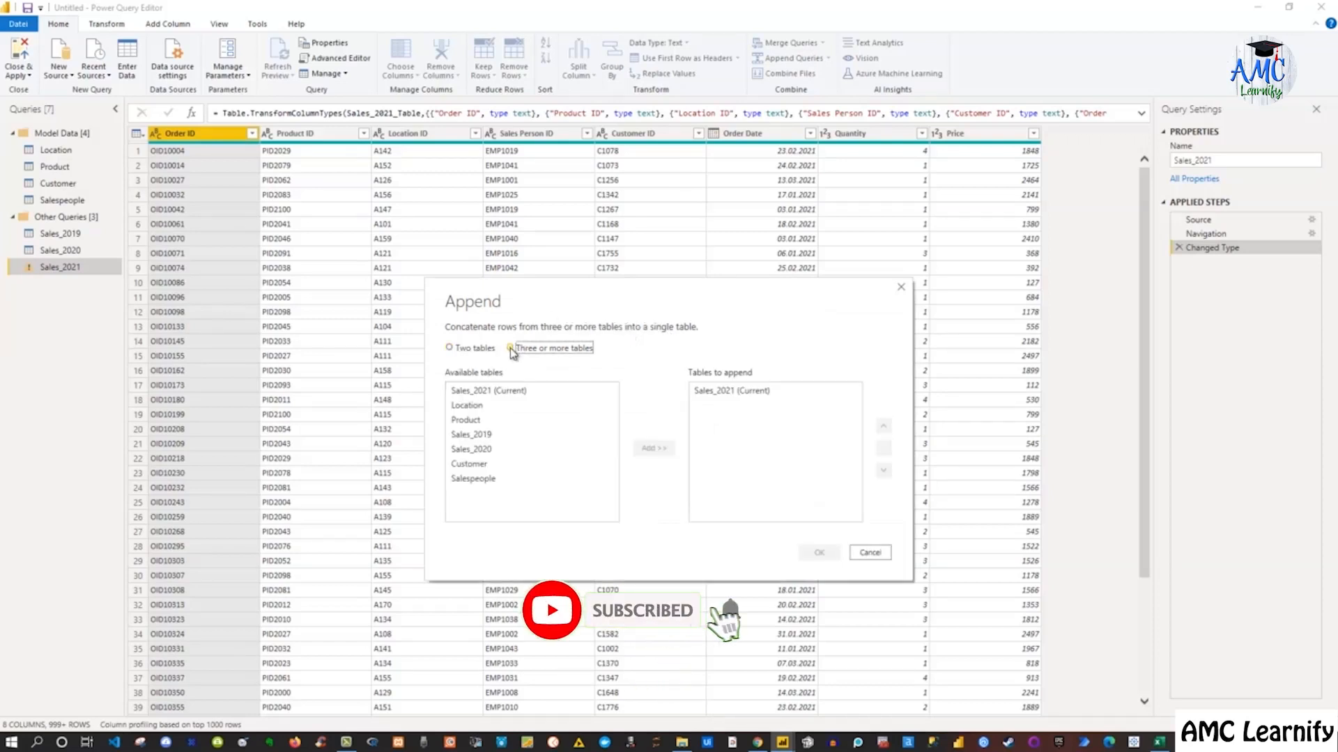
left_click(900, 287)
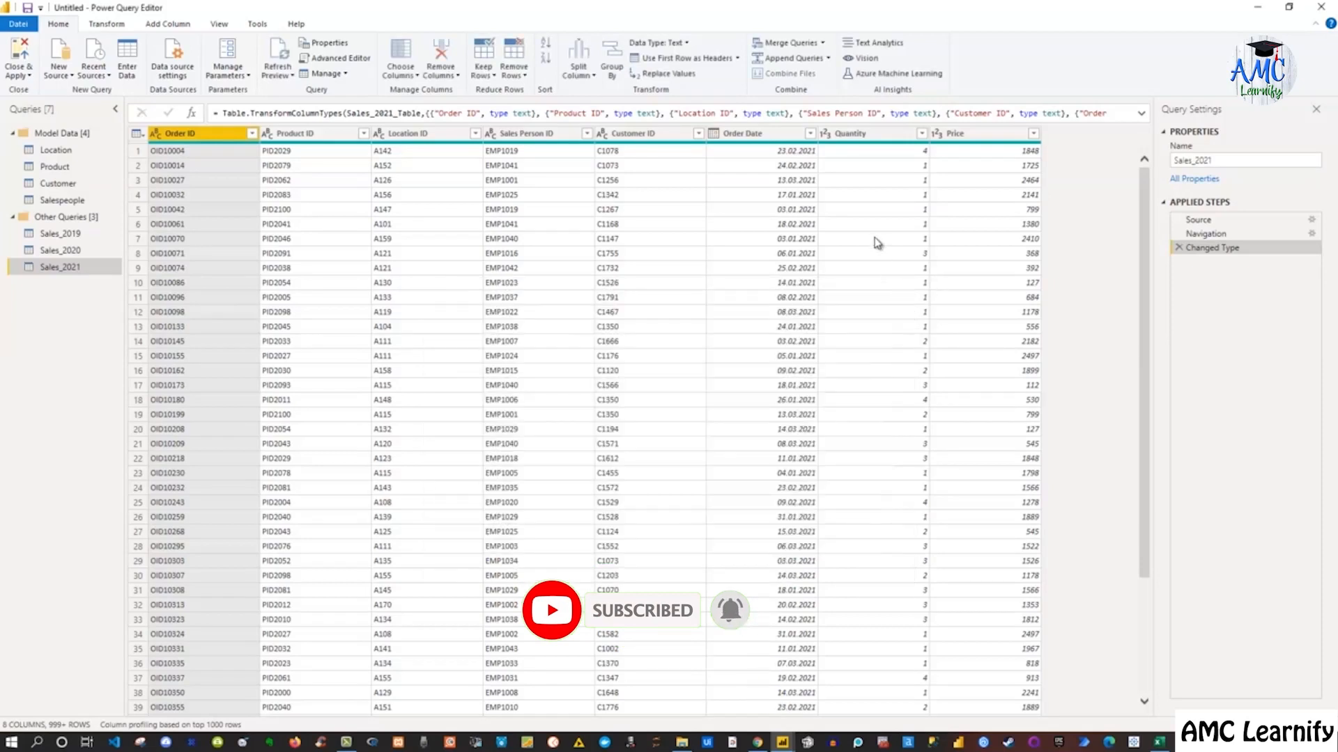
left_click(829, 60)
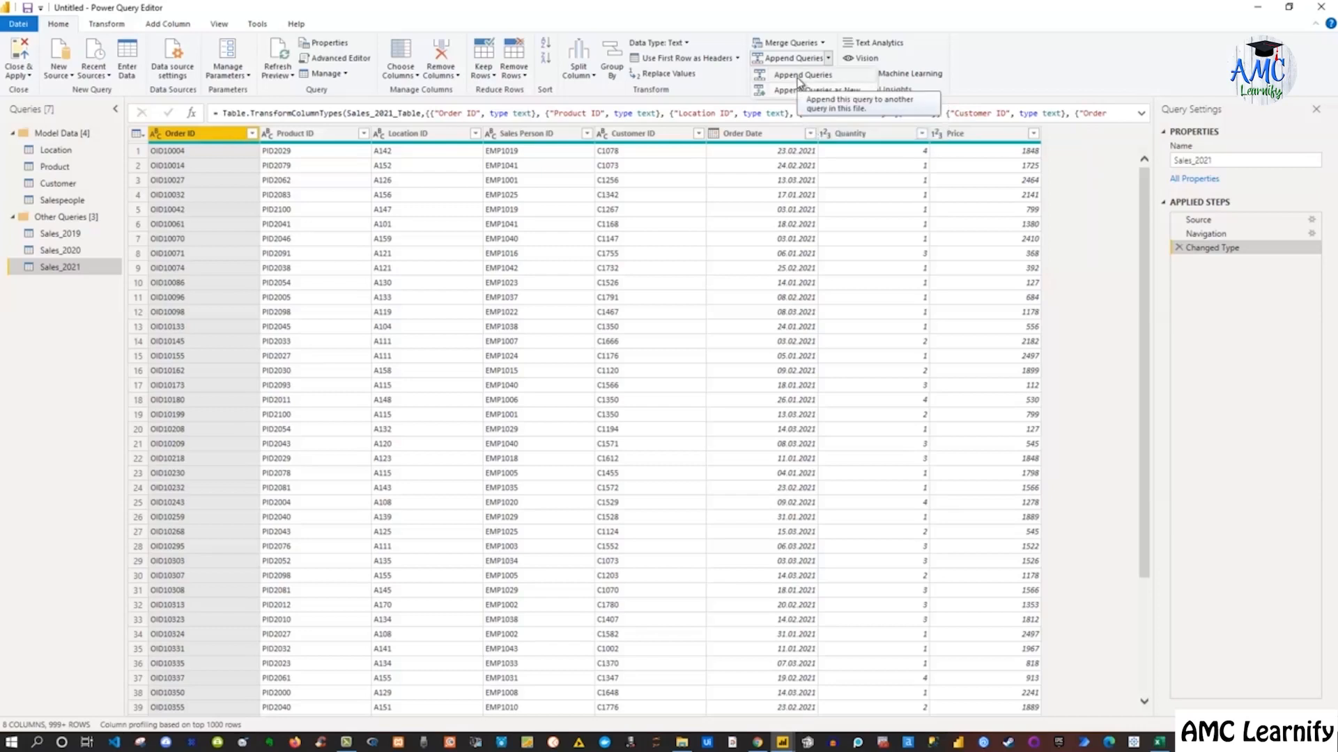
left_click(798, 77)
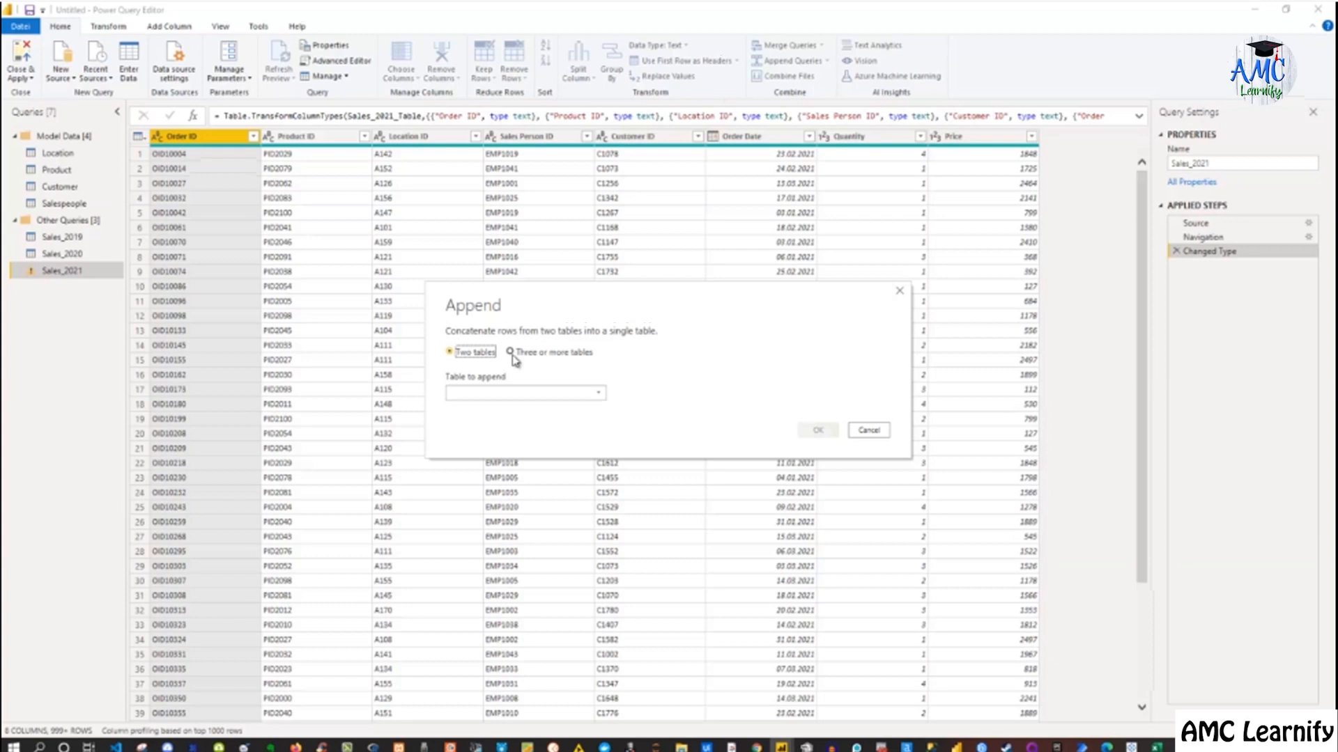
left_click(512, 353)
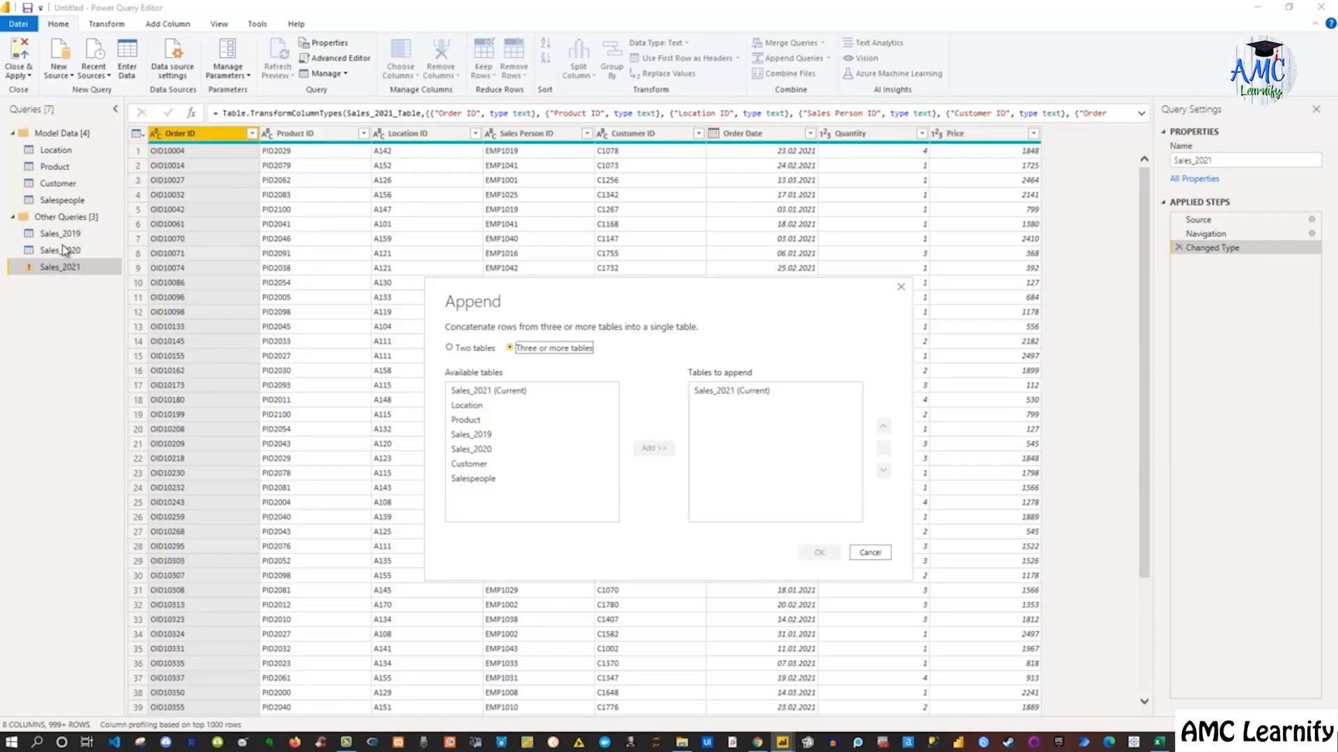
left_click(901, 289)
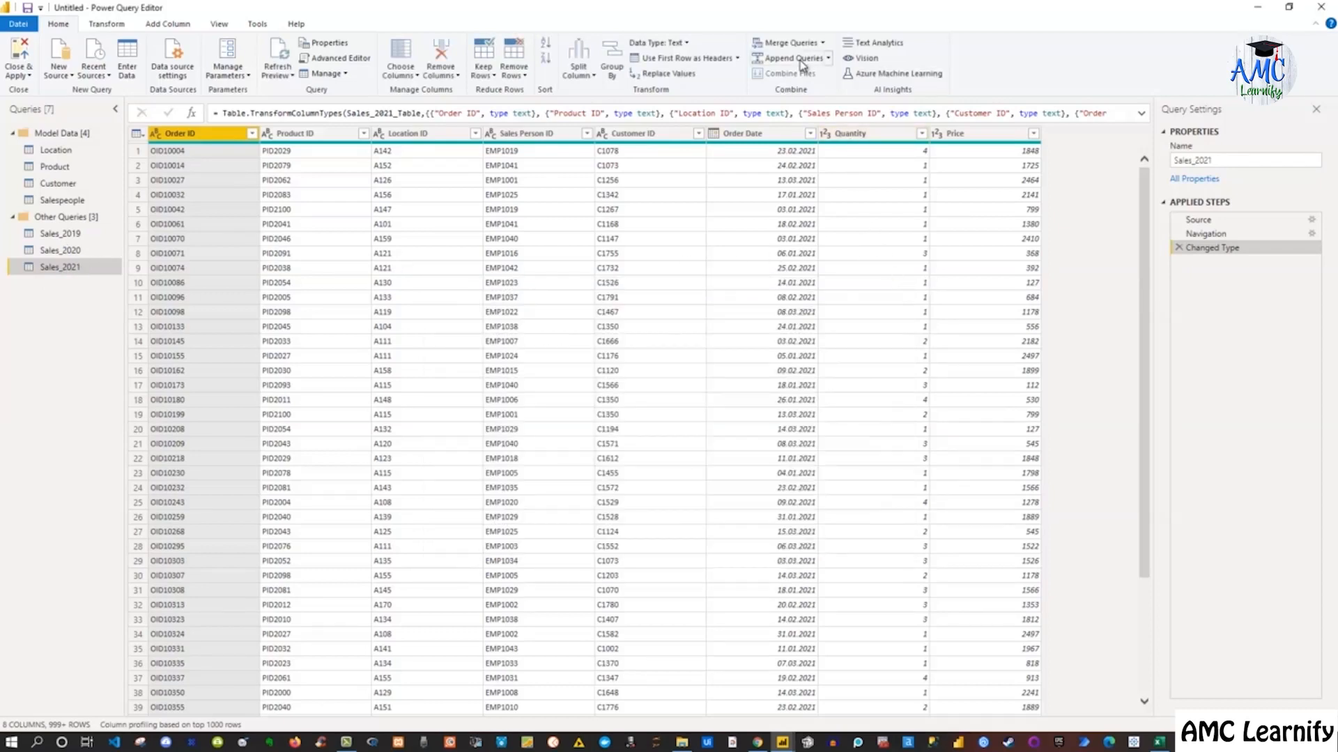
Append Sales_2021, Sales_2020 and Sales_2019 into a new query using the three-or-more-tables option
left_click(829, 60)
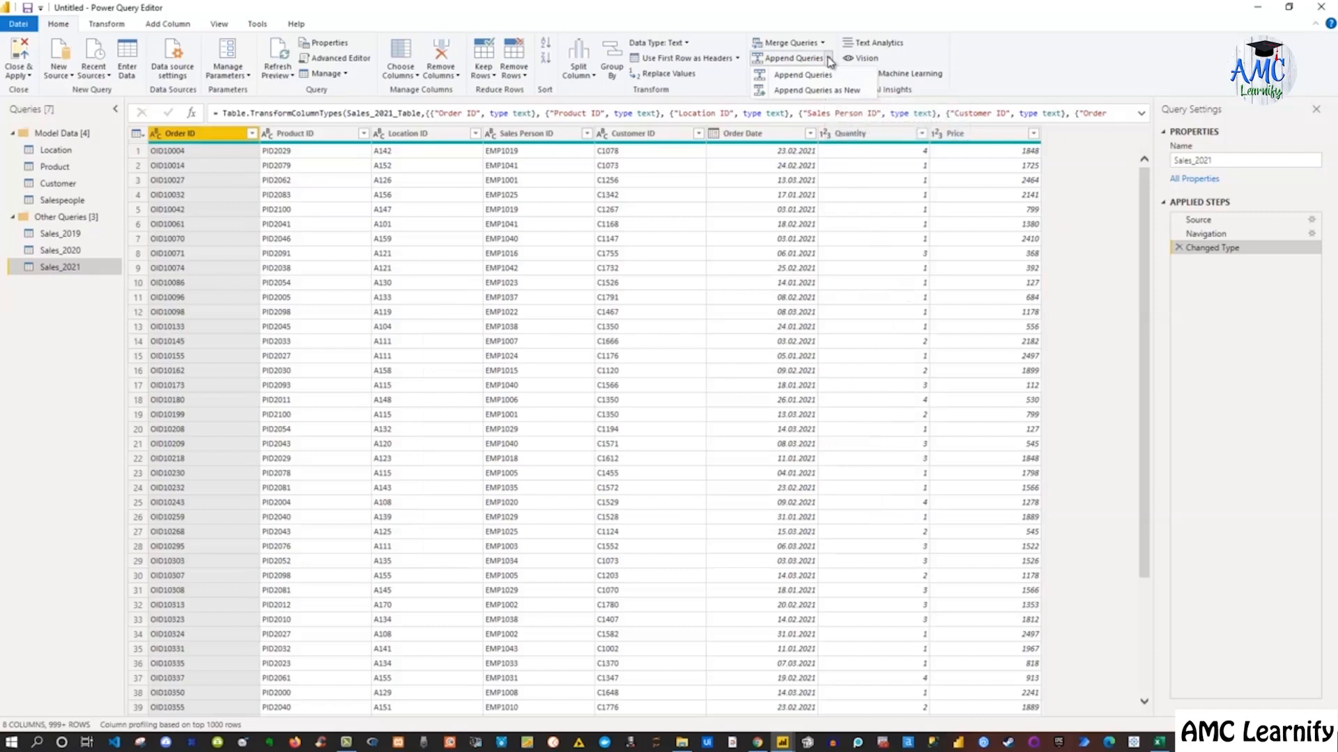
left_click(822, 89)
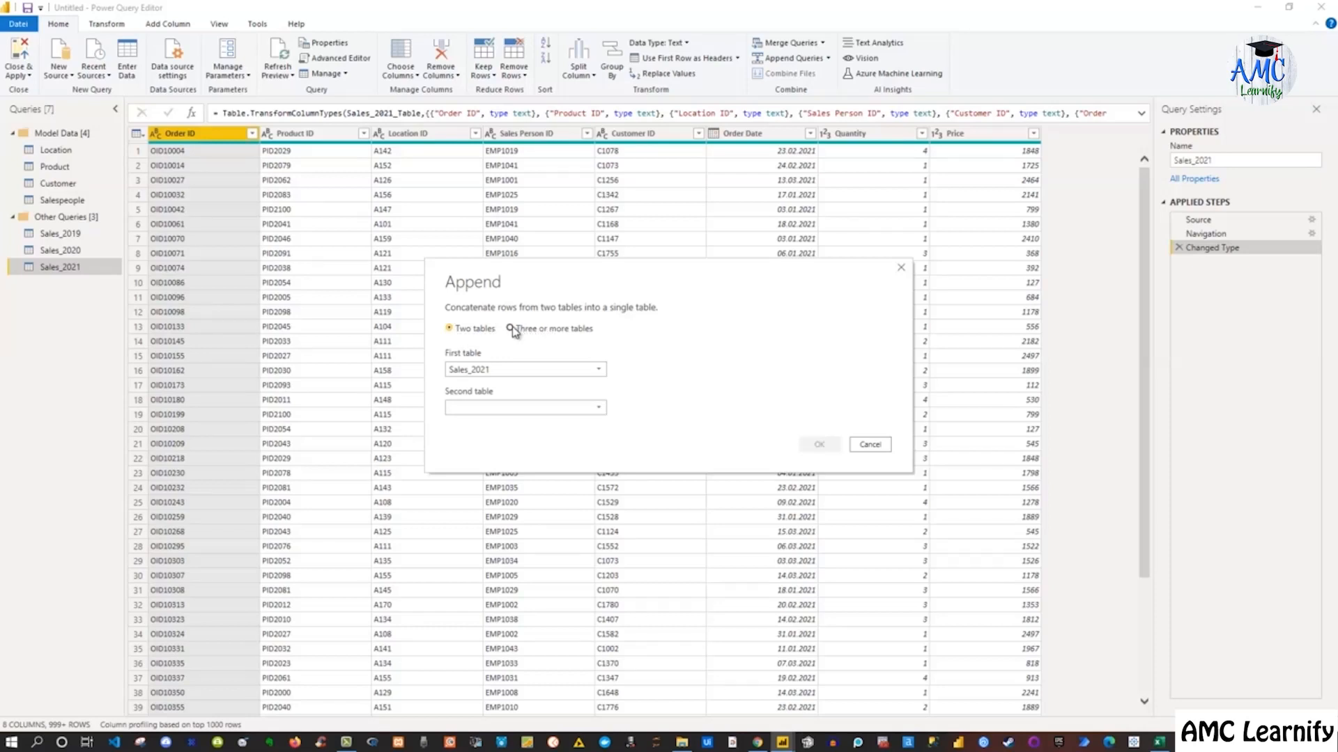
left_click(511, 329)
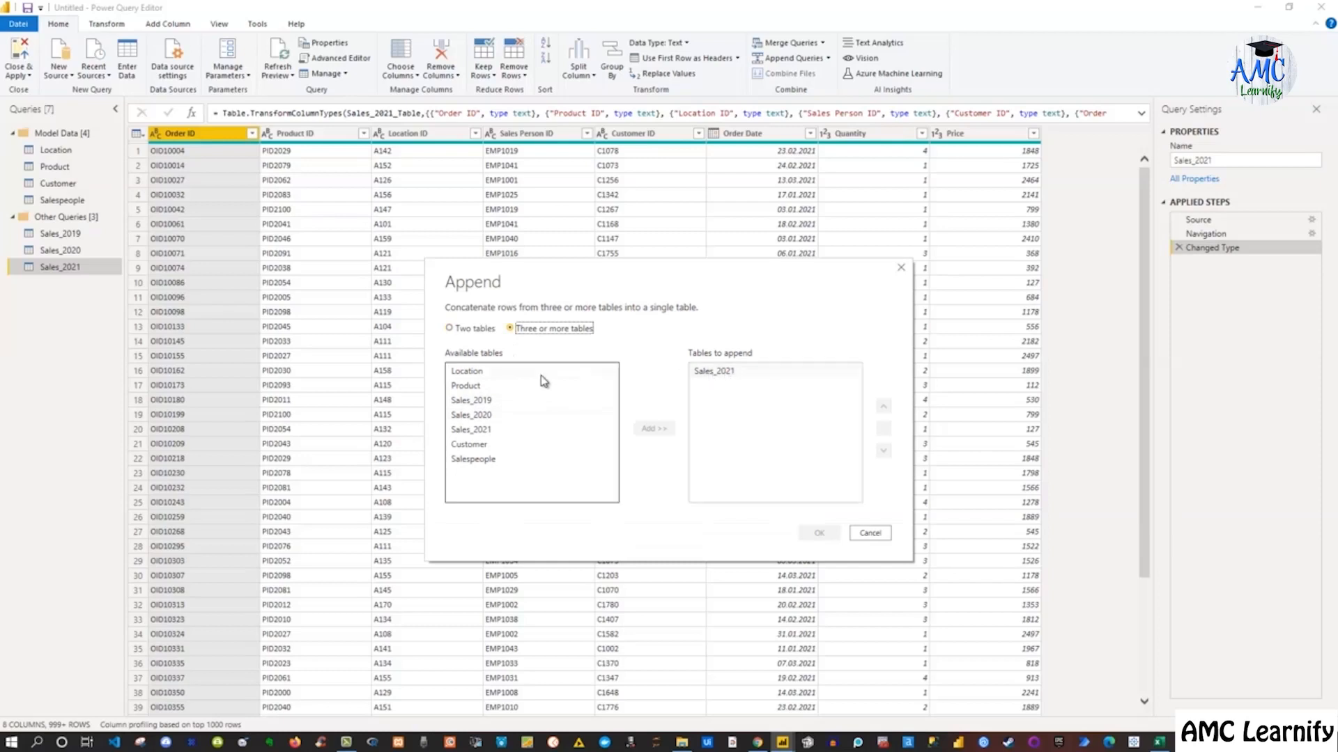
left_click(484, 415)
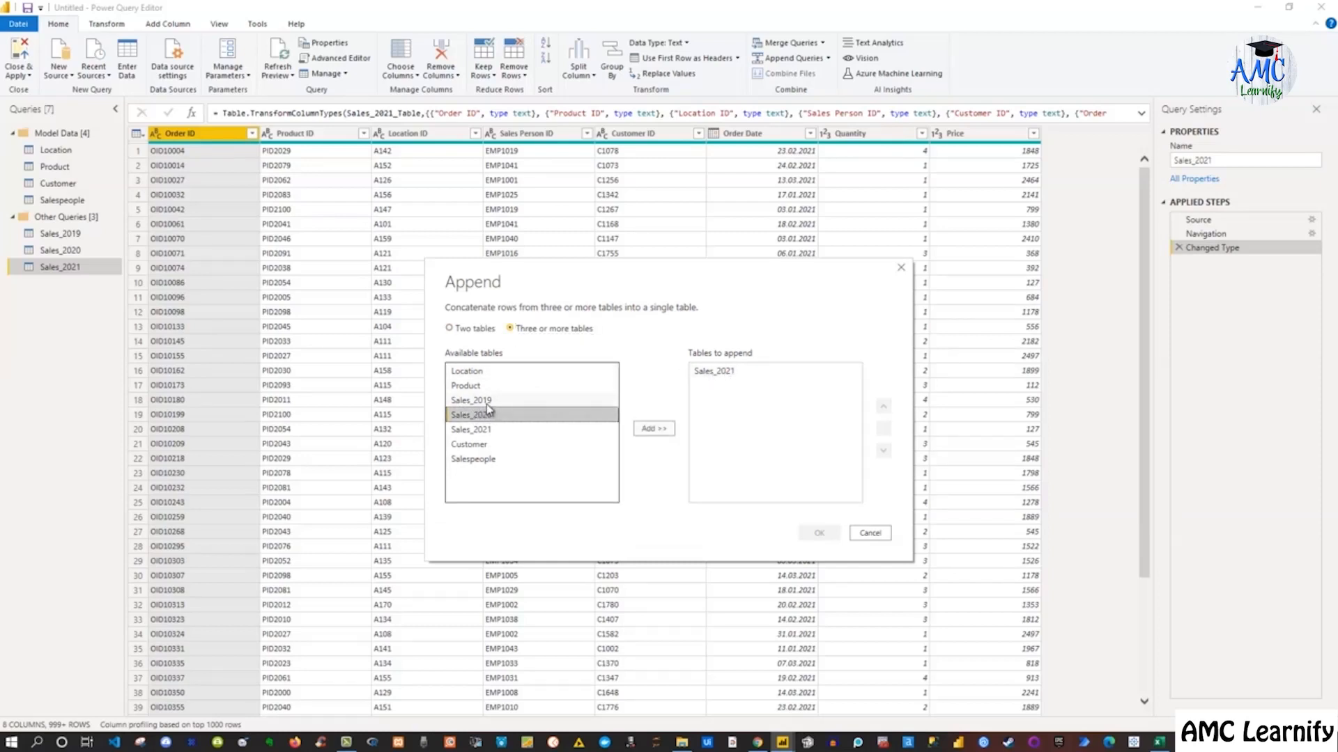
left_click(485, 402, "ctrl")
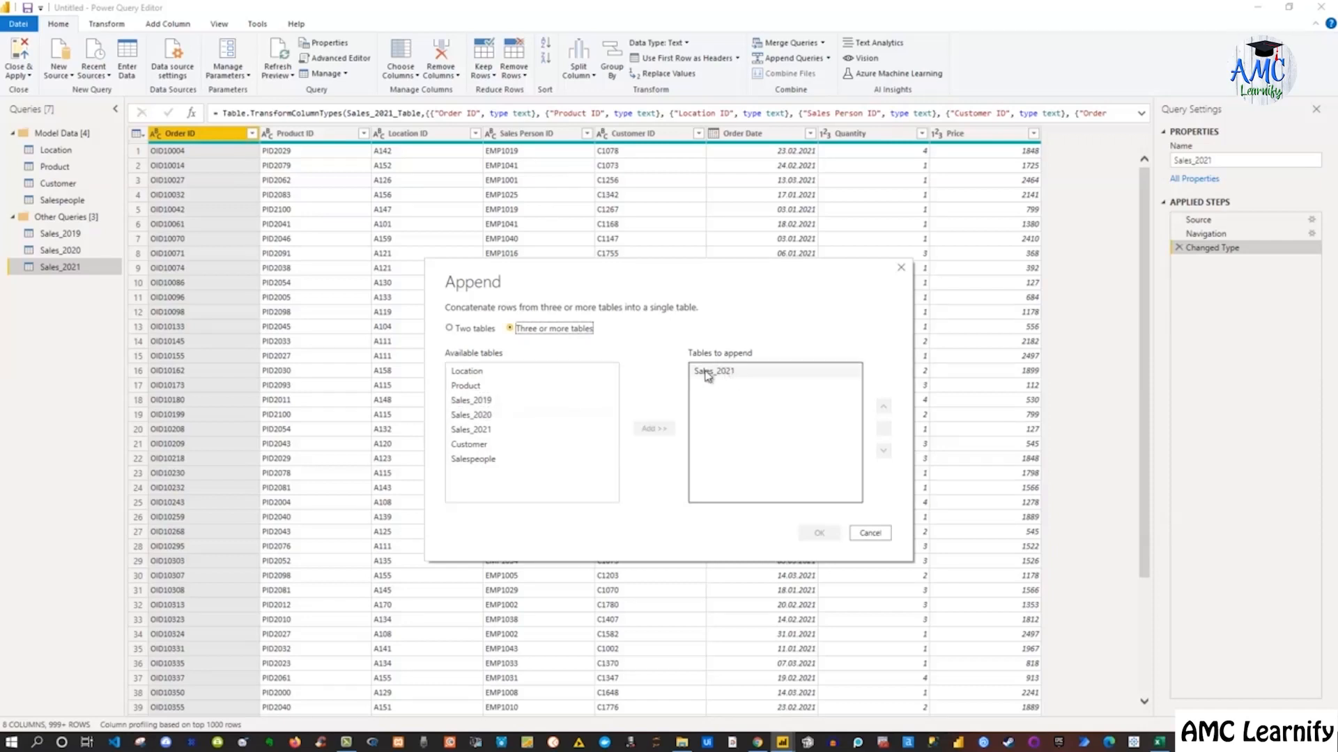
left_click(470, 416)
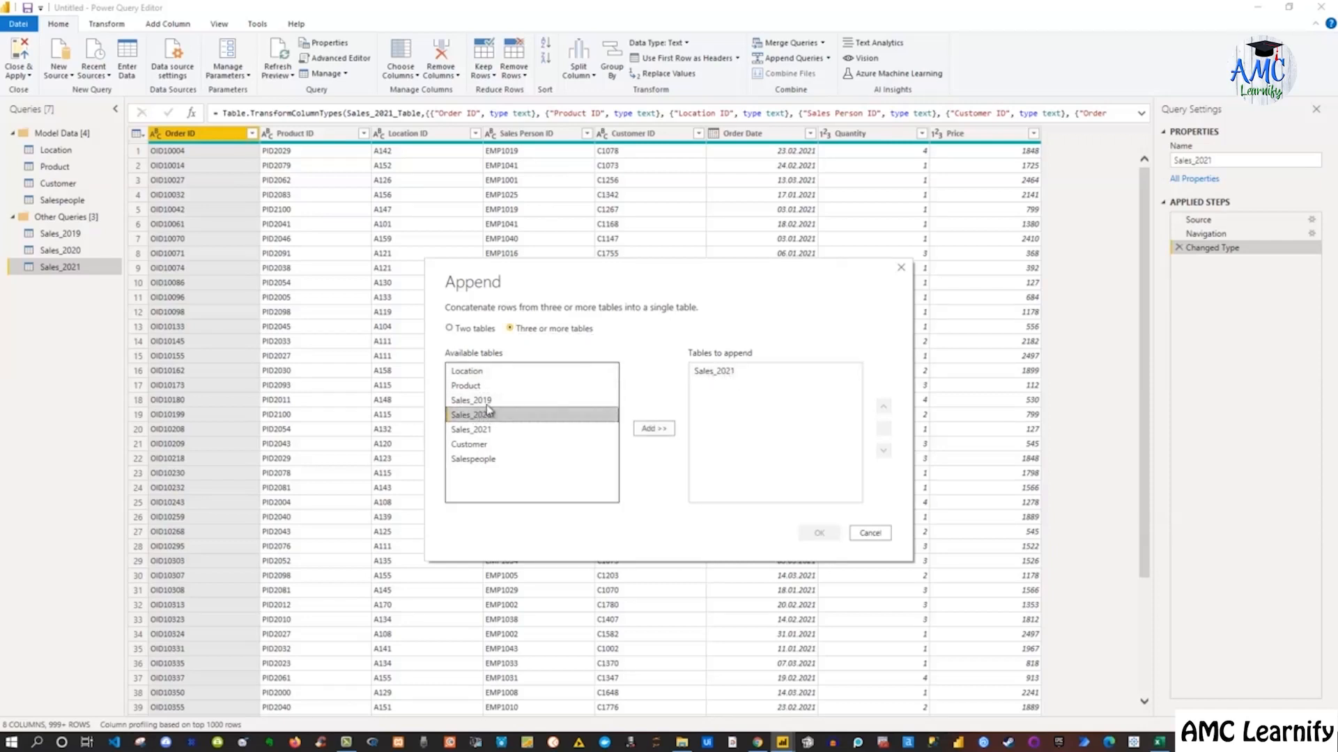
left_click(485, 403, "ctrl")
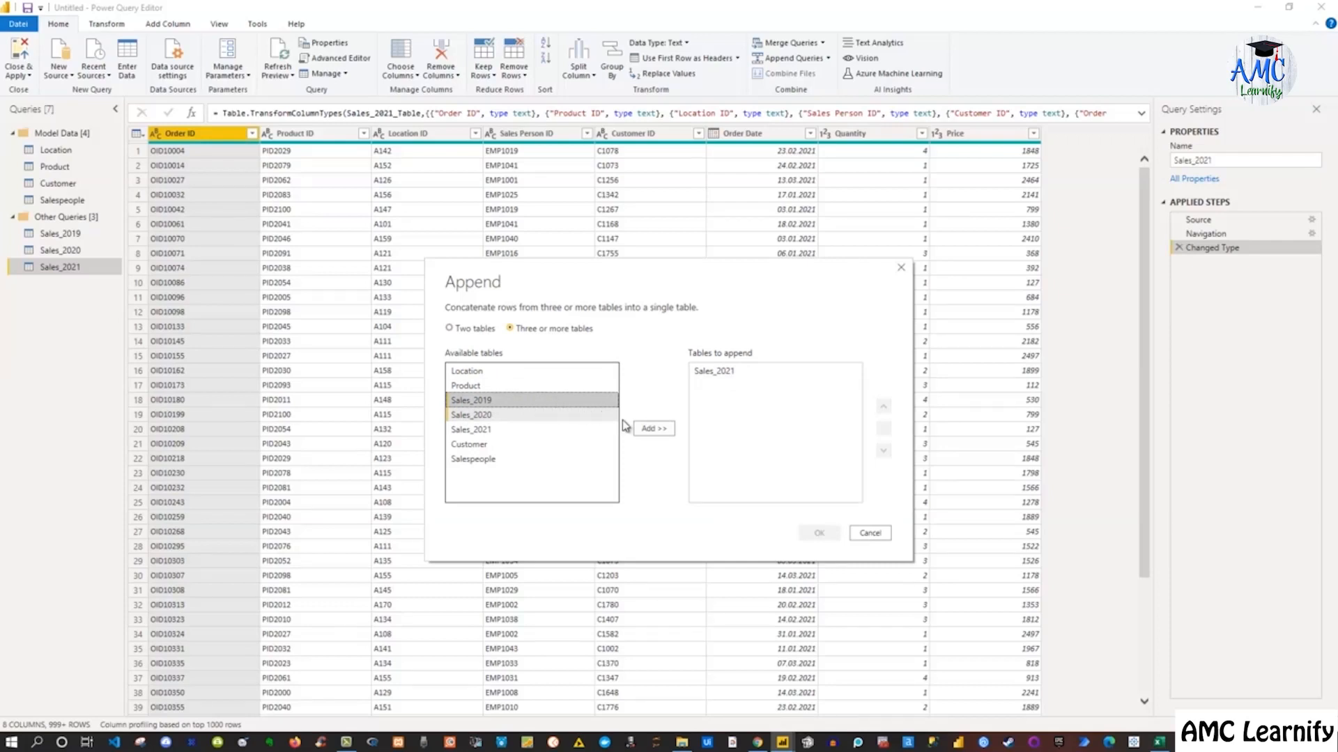
left_click(648, 431)
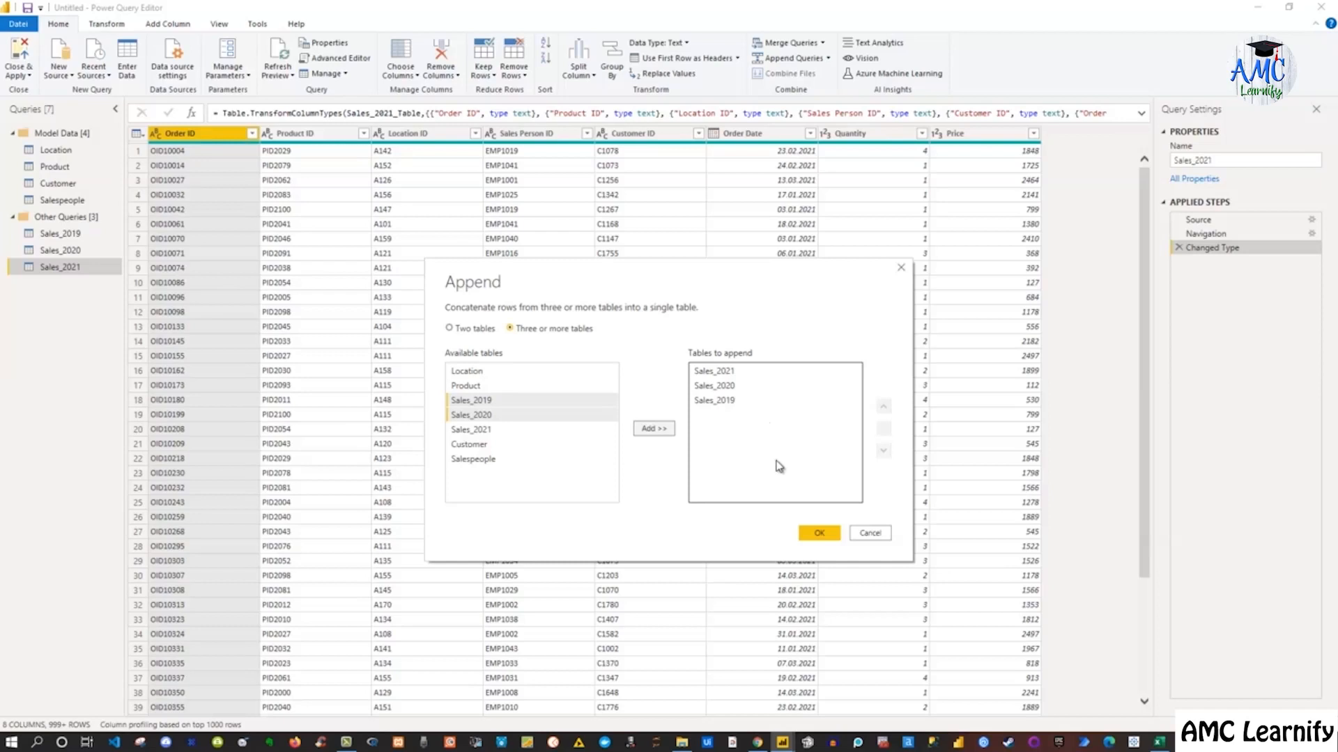
left_click(818, 533)
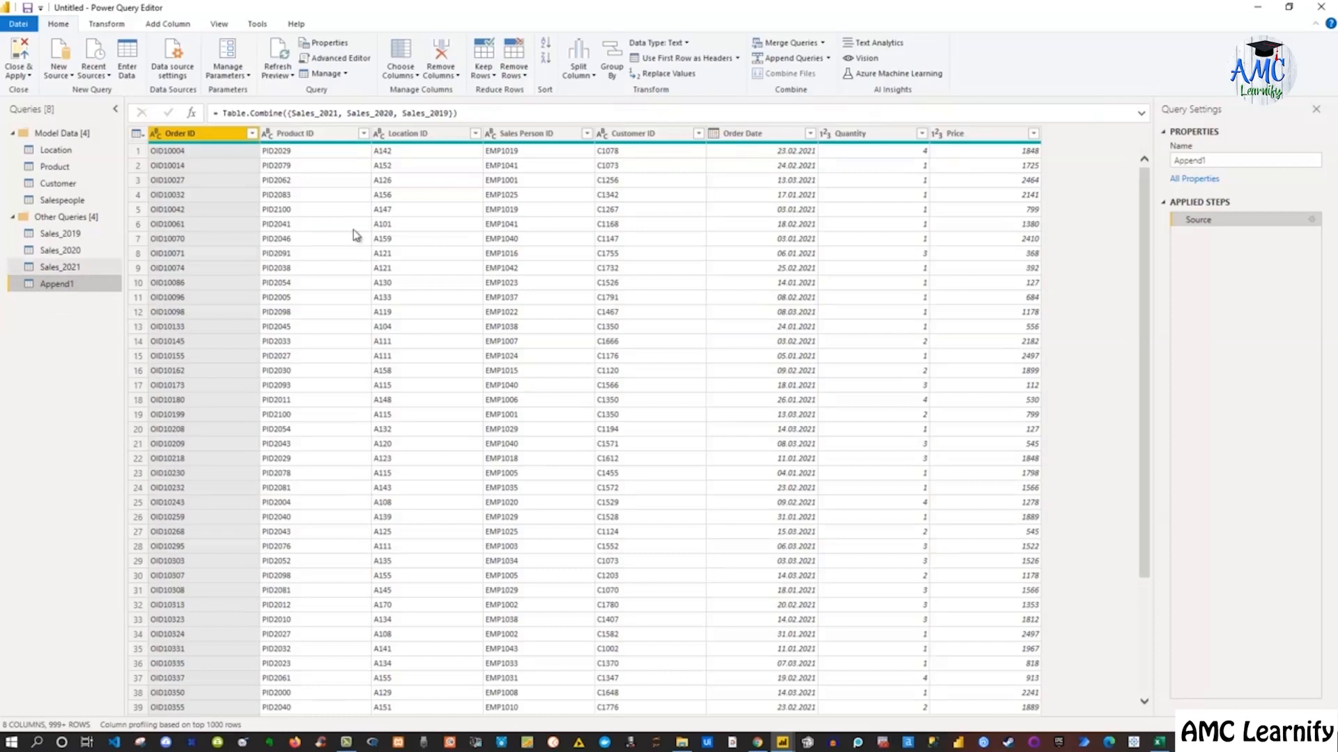
Inspect the Order Date values listed in the appended query's filter list, loading the full list
left_click(810, 137)
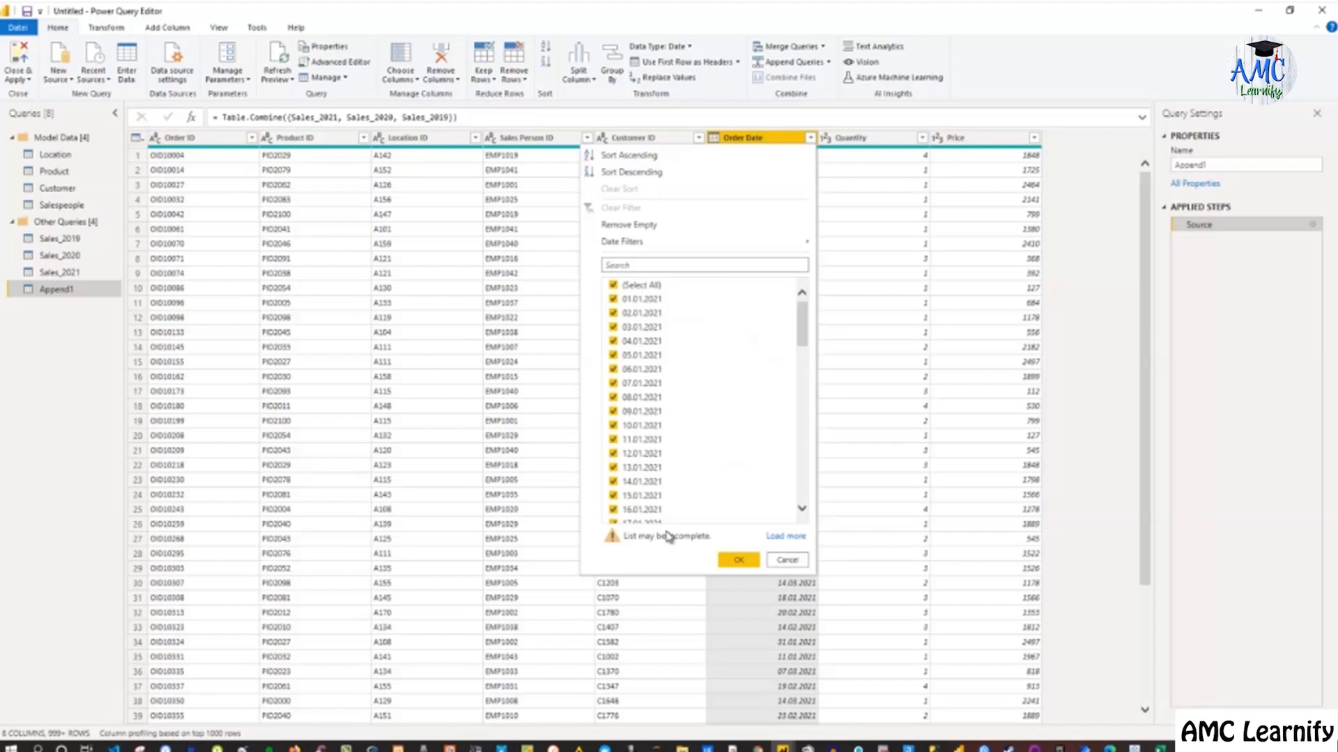
left_click(785, 536)
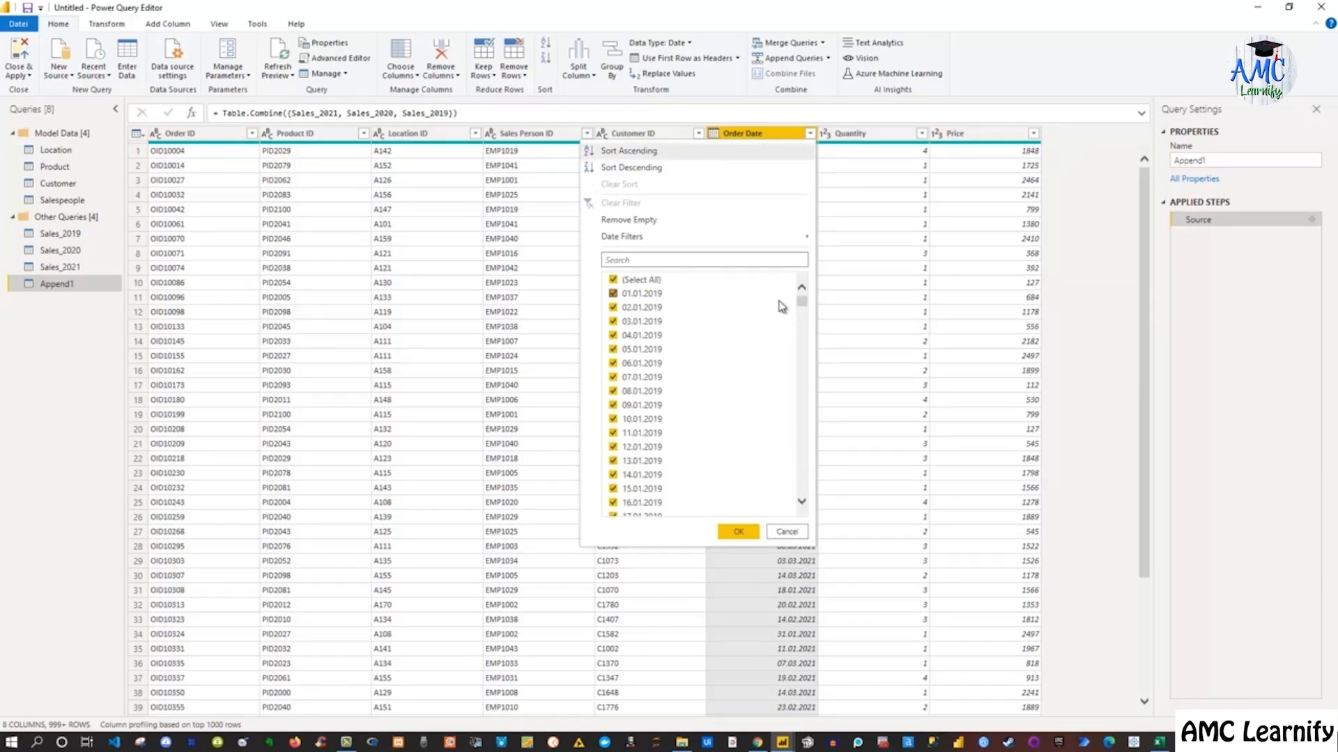
left_click_drag(802, 307, 801, 491)
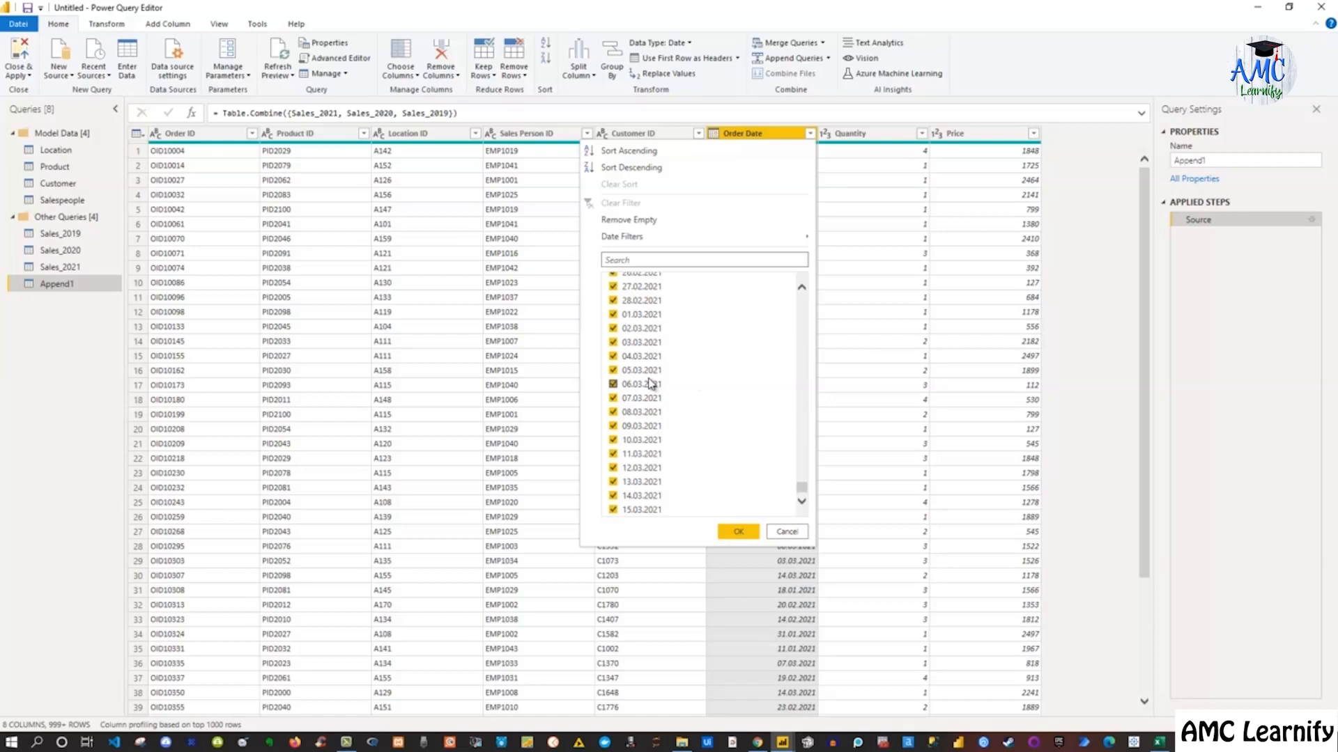
left_click(786, 532)
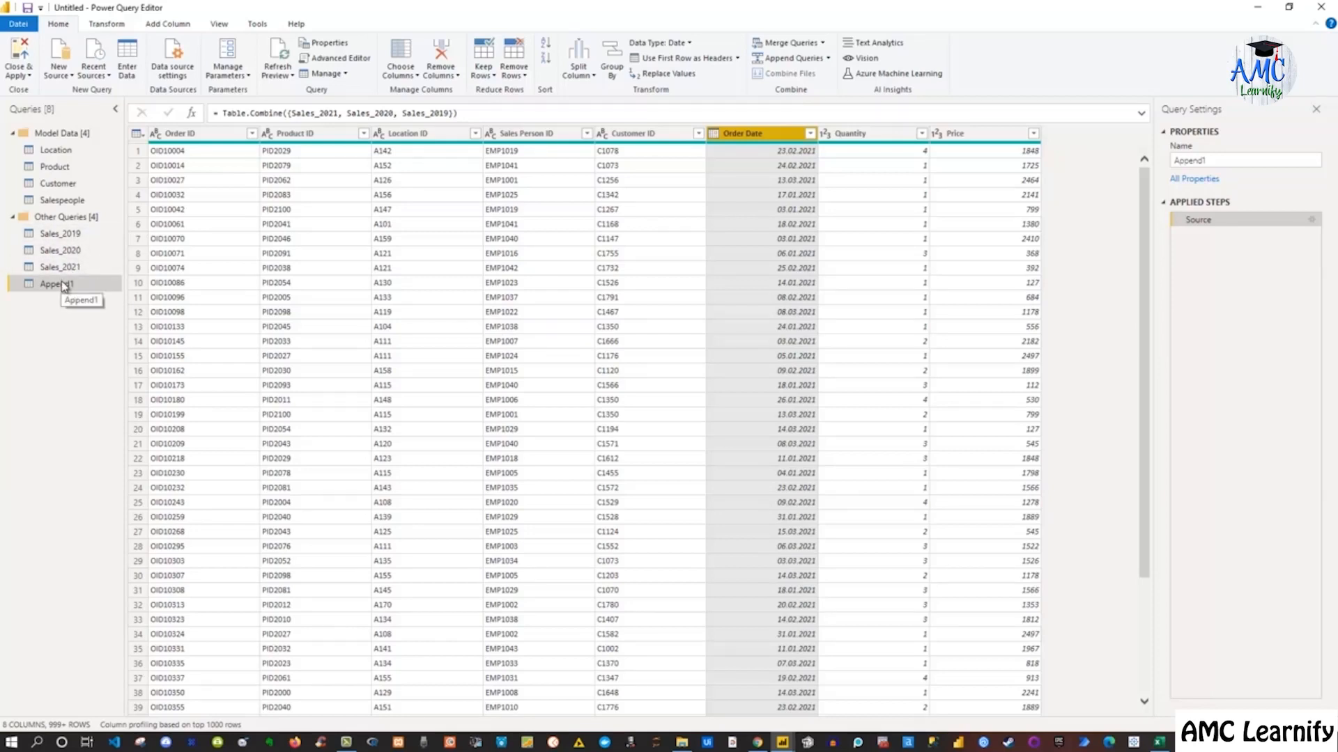
Rename the appended query to Sales and move it into the Model Data group
left_click(1222, 159)
double_click(1222, 159)
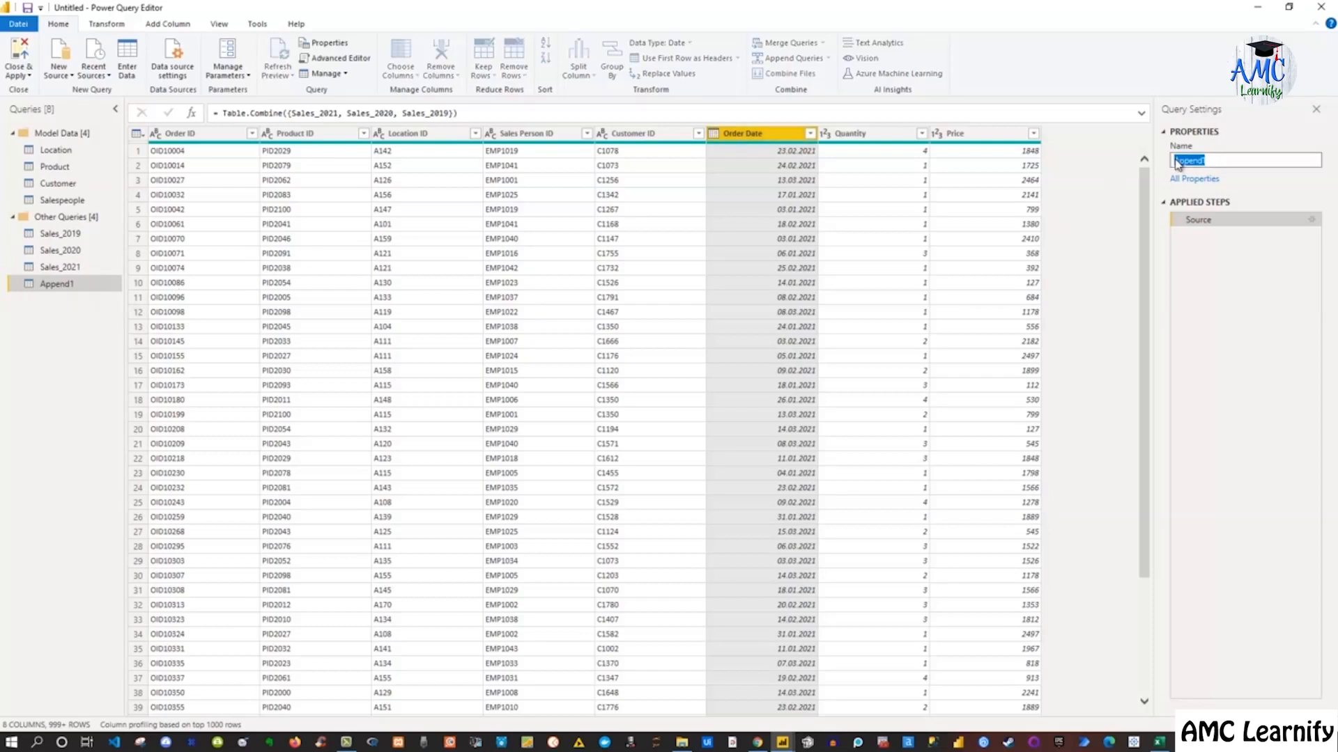
type("Sales")
key("Return")
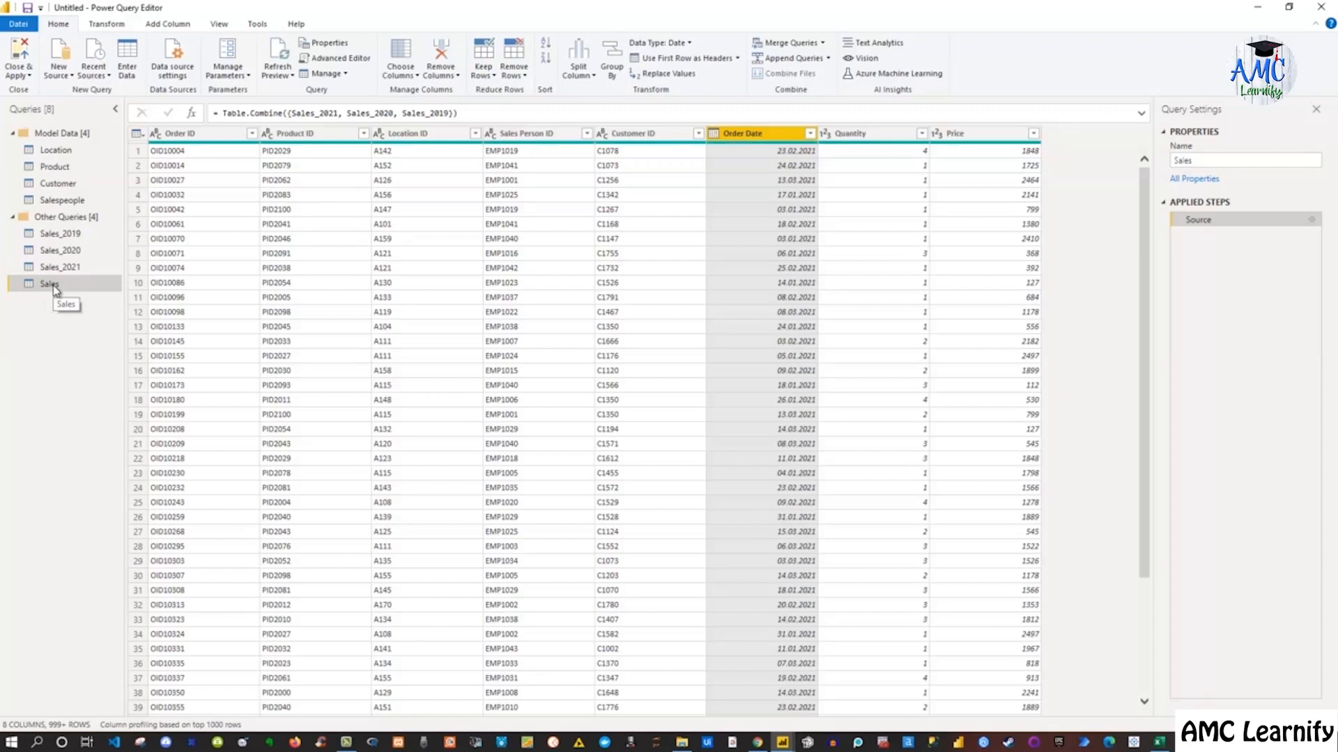
left_click_drag(55, 289, 82, 215)
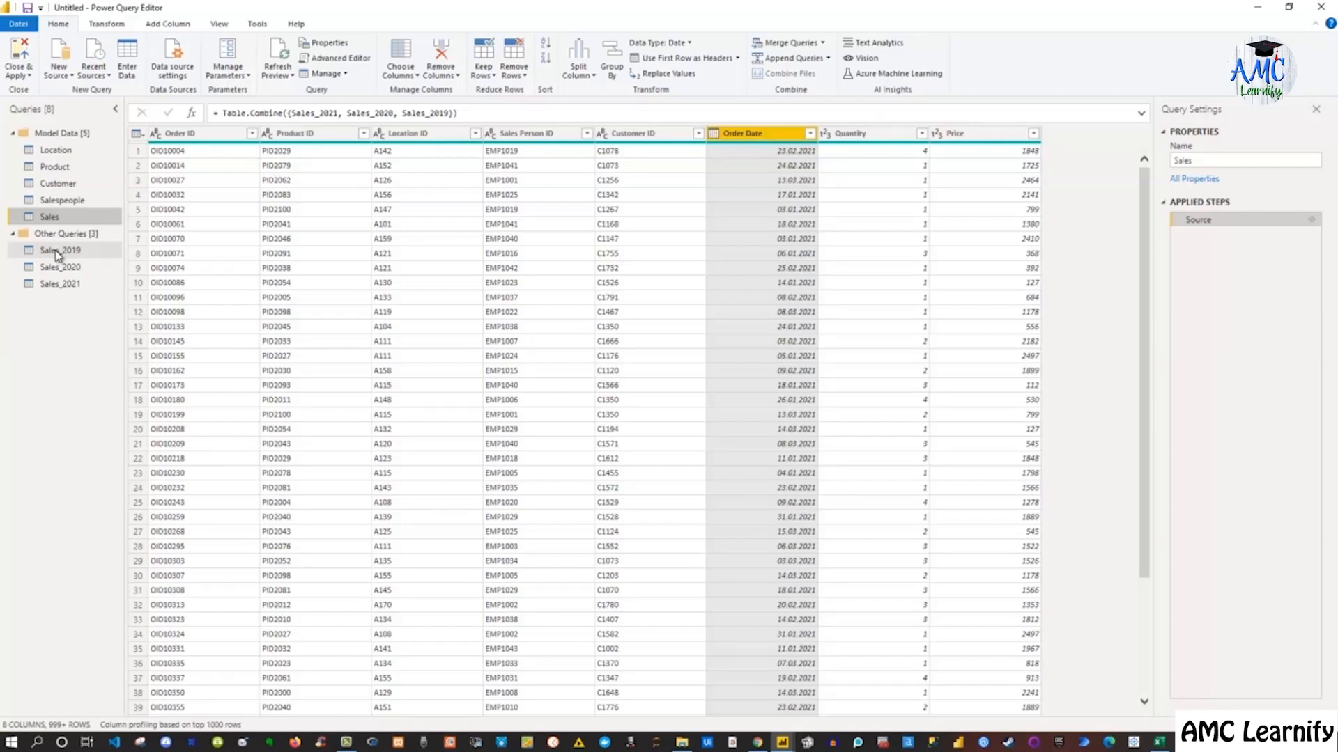
Disable load for the Sales_2019, Sales_2020 and Sales_2021 queries
right_click(57, 255)
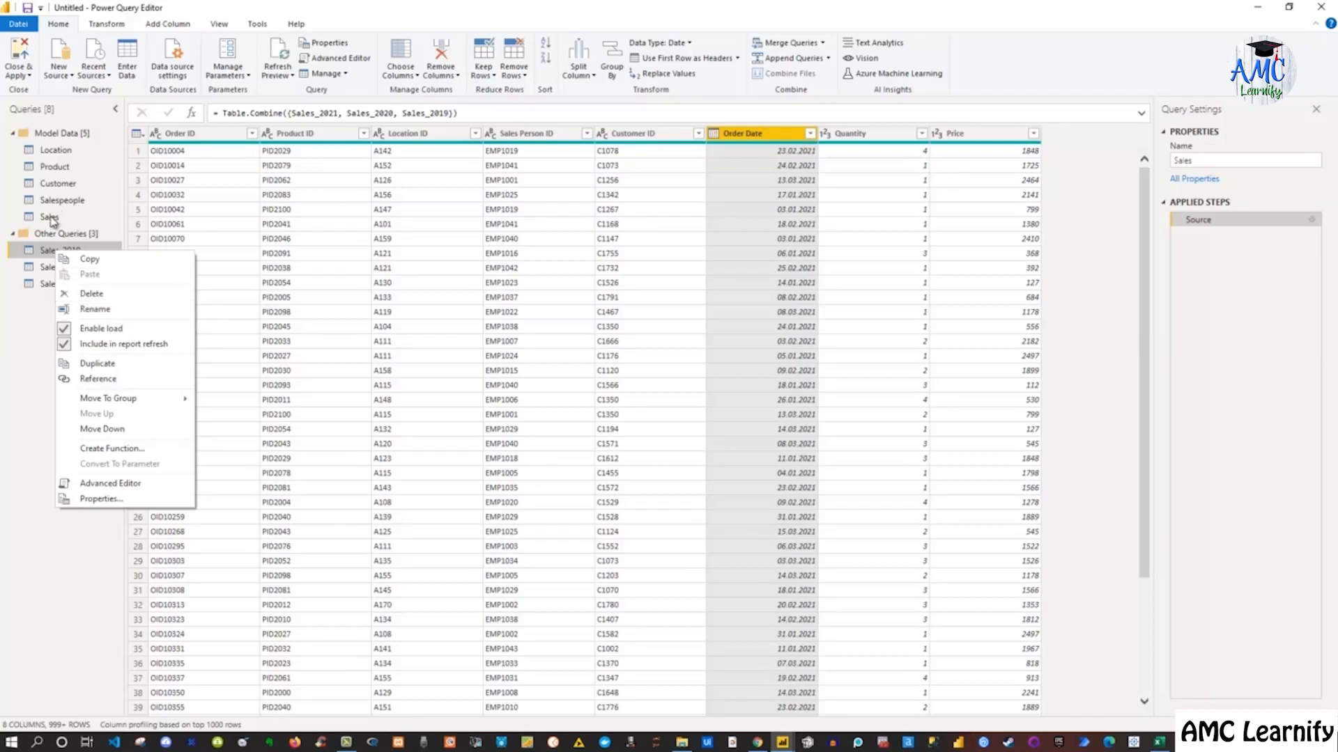
left_click(104, 332)
left_click(68, 270)
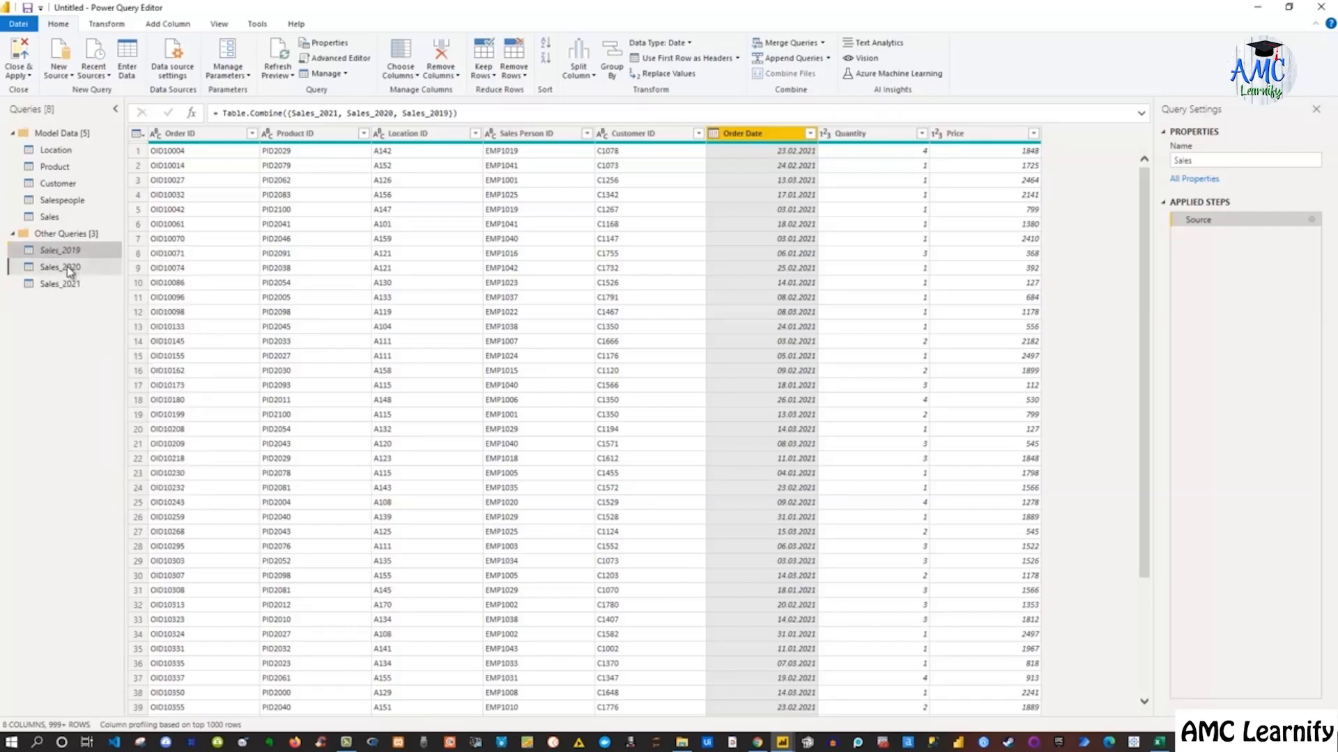
right_click(69, 272)
left_click(100, 345)
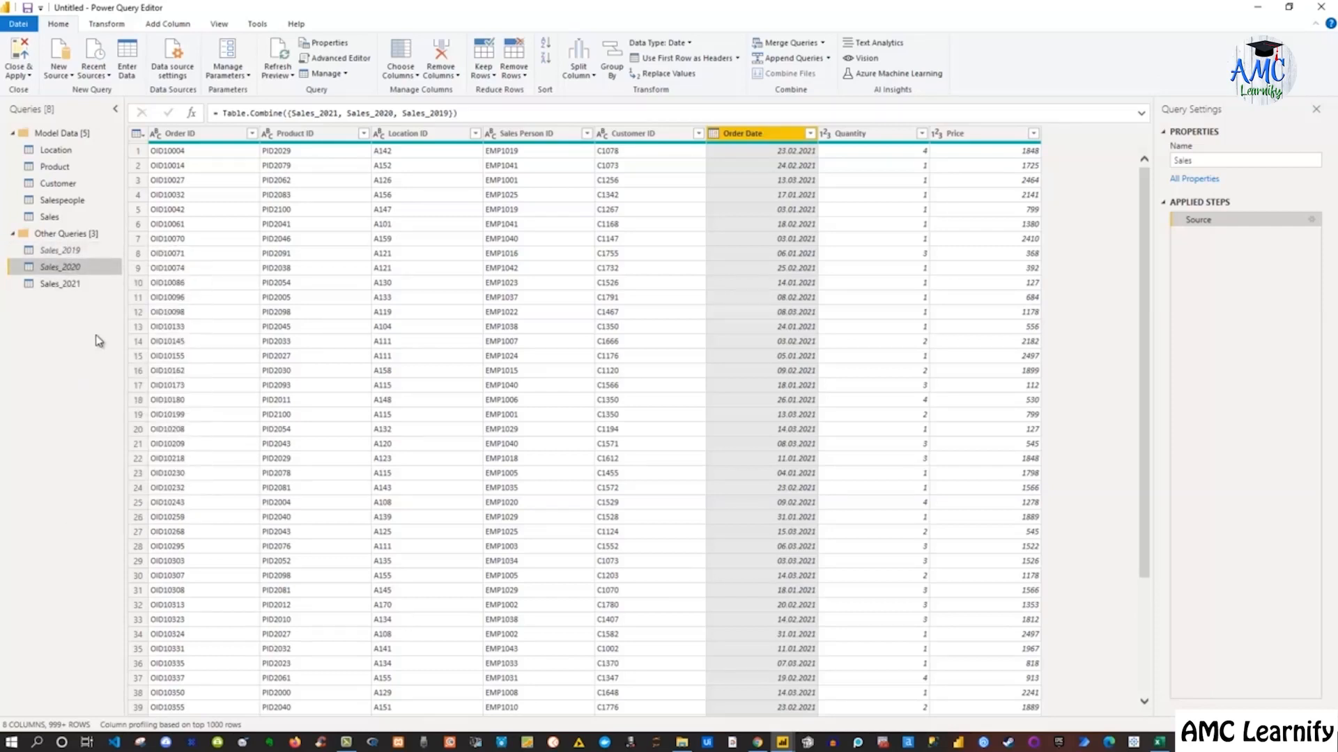
right_click(56, 286)
left_click(99, 358)
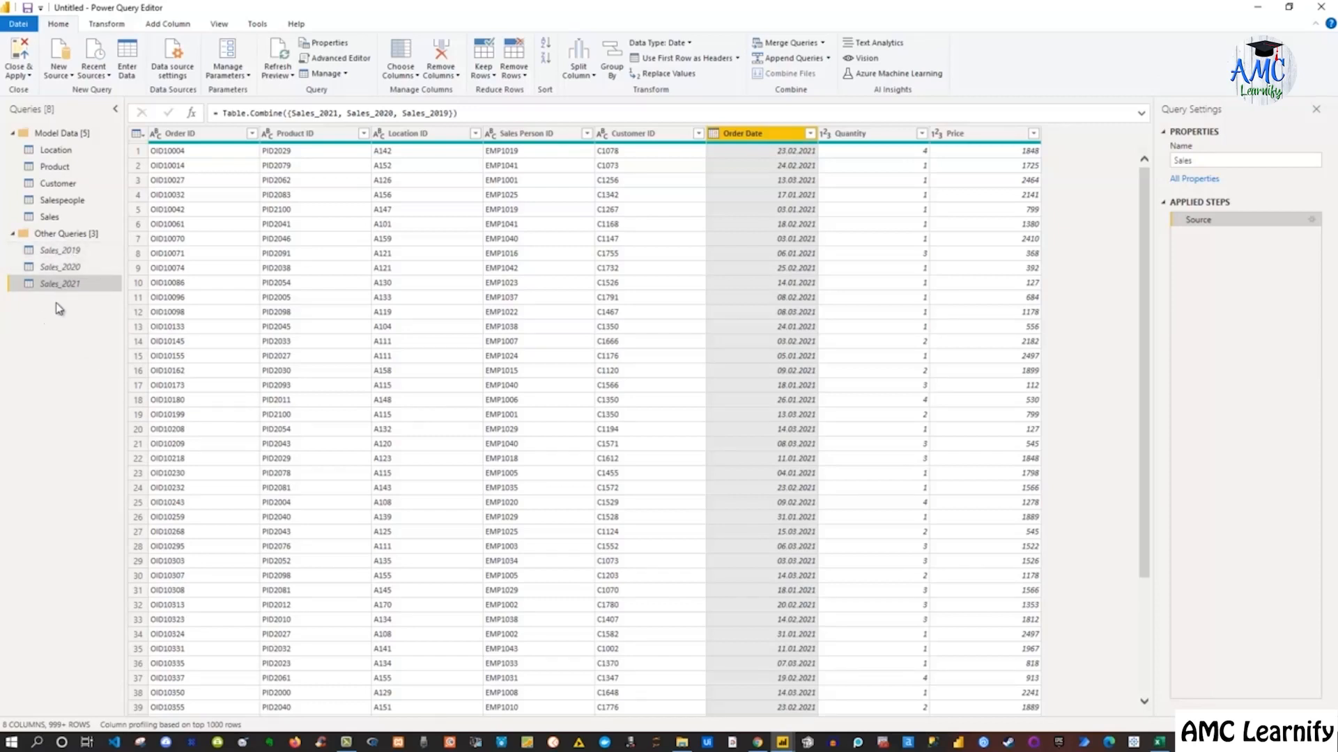
Check the load settings of Sales_2019 and Sales_2021, then return to the Sales query
right_click(56, 256)
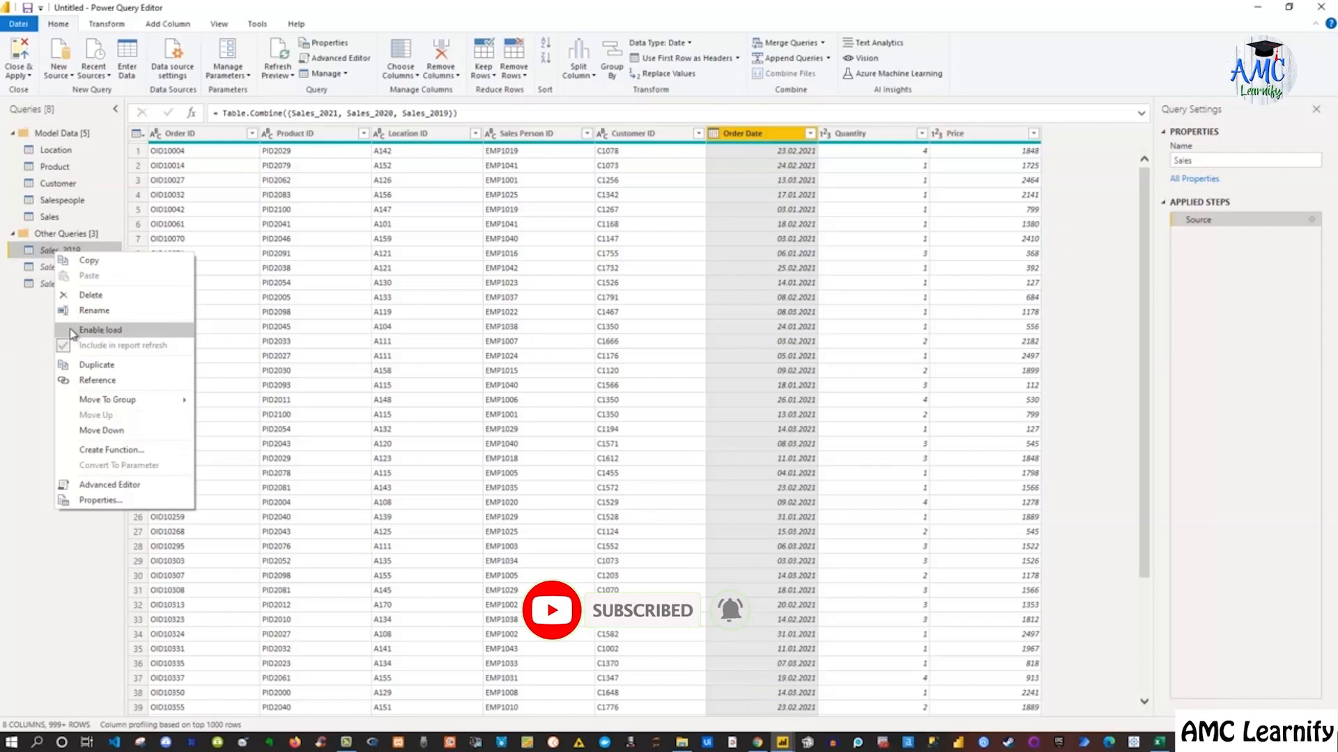
left_click(28, 328)
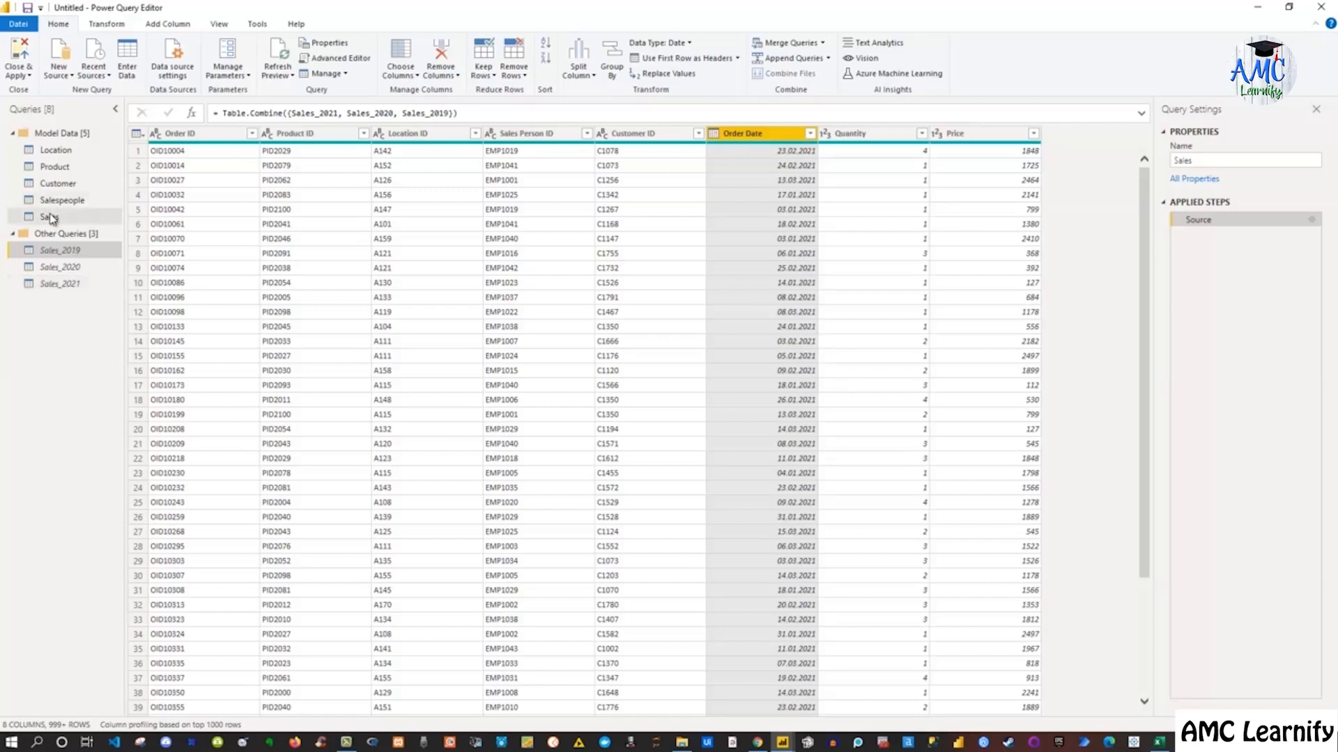
right_click(71, 288)
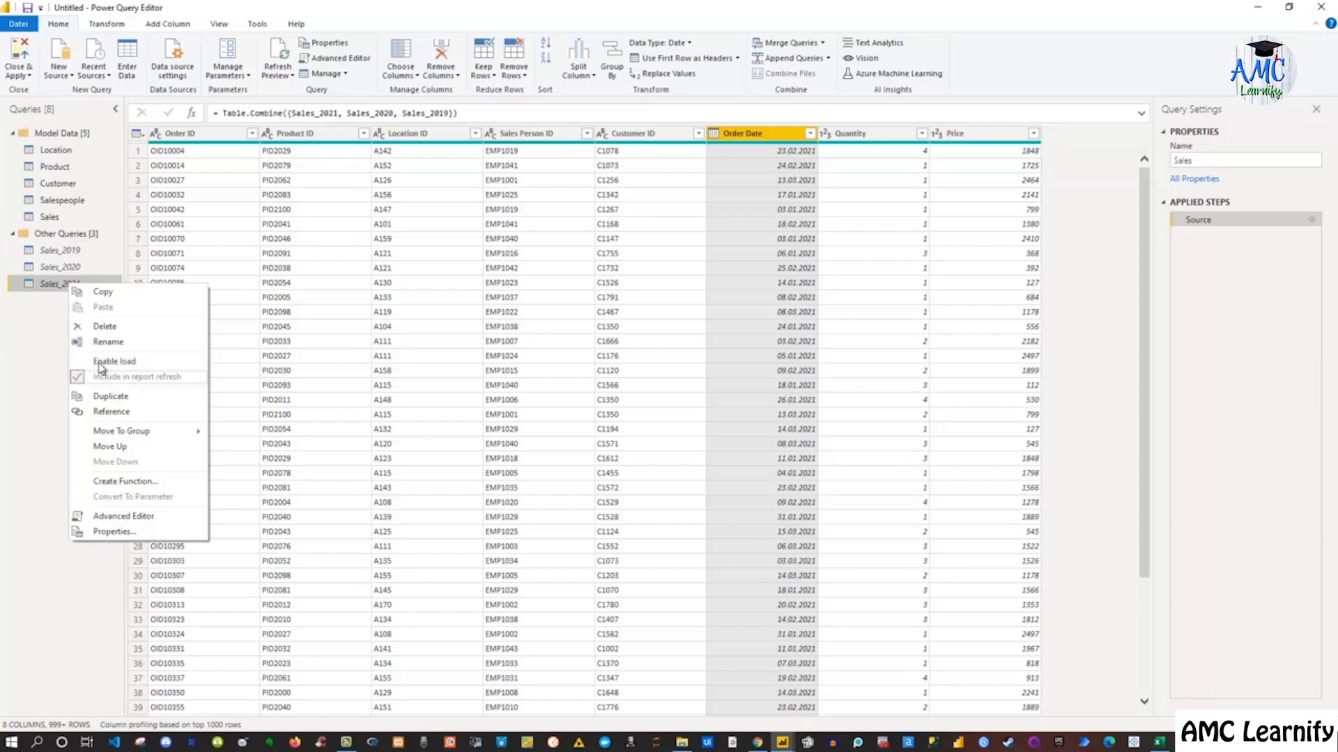
left_click(30, 344)
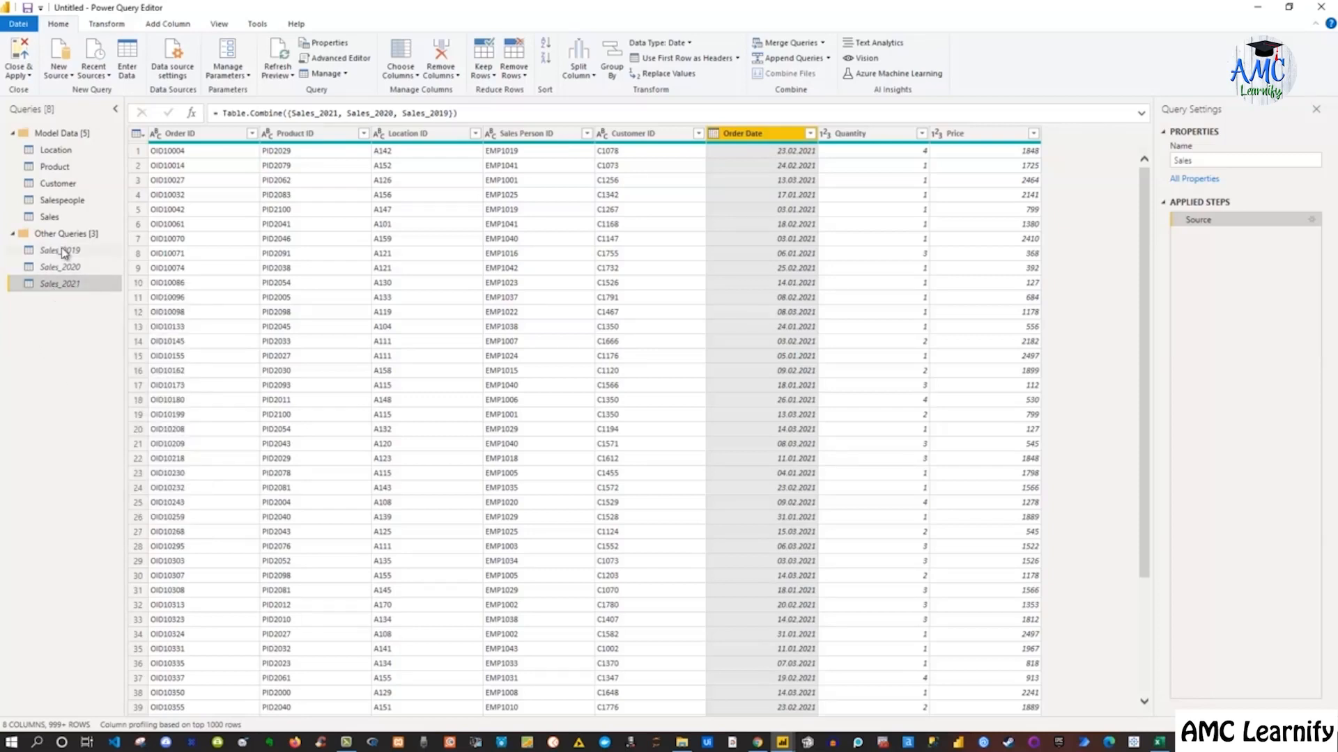
left_click(52, 217)
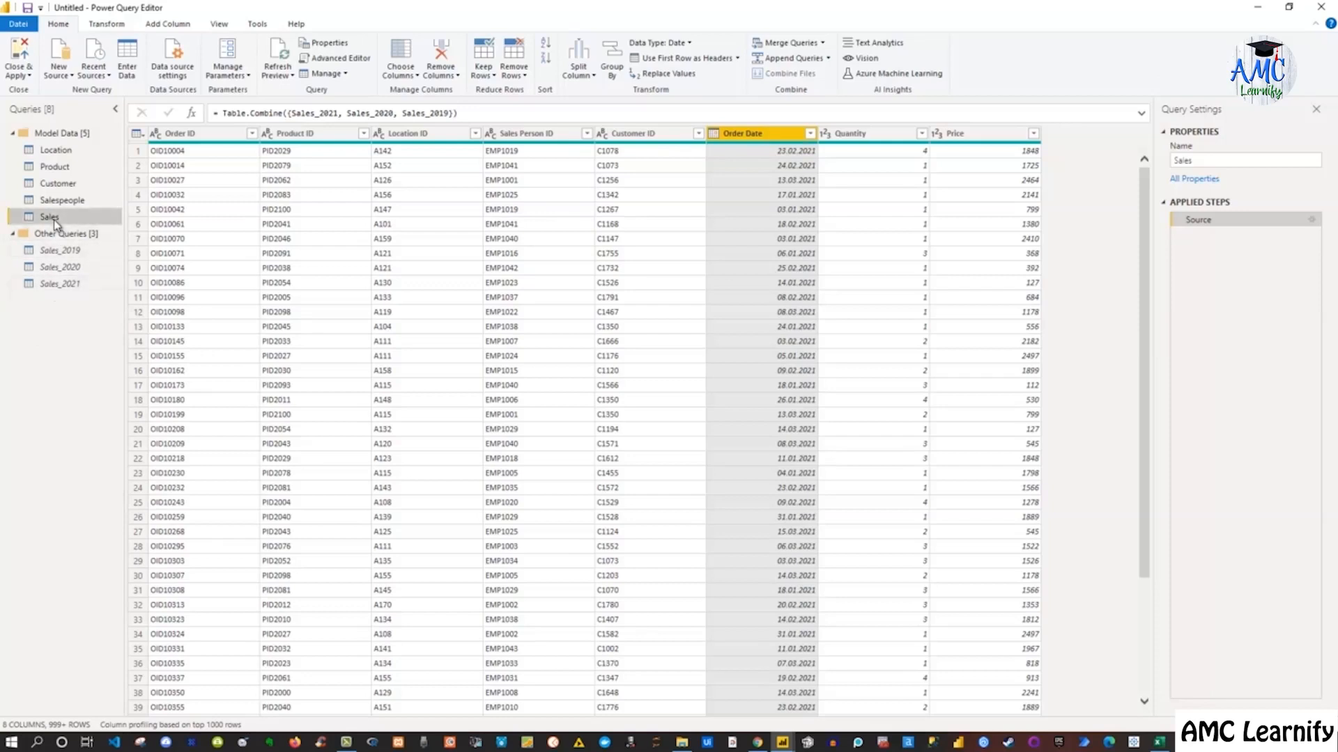